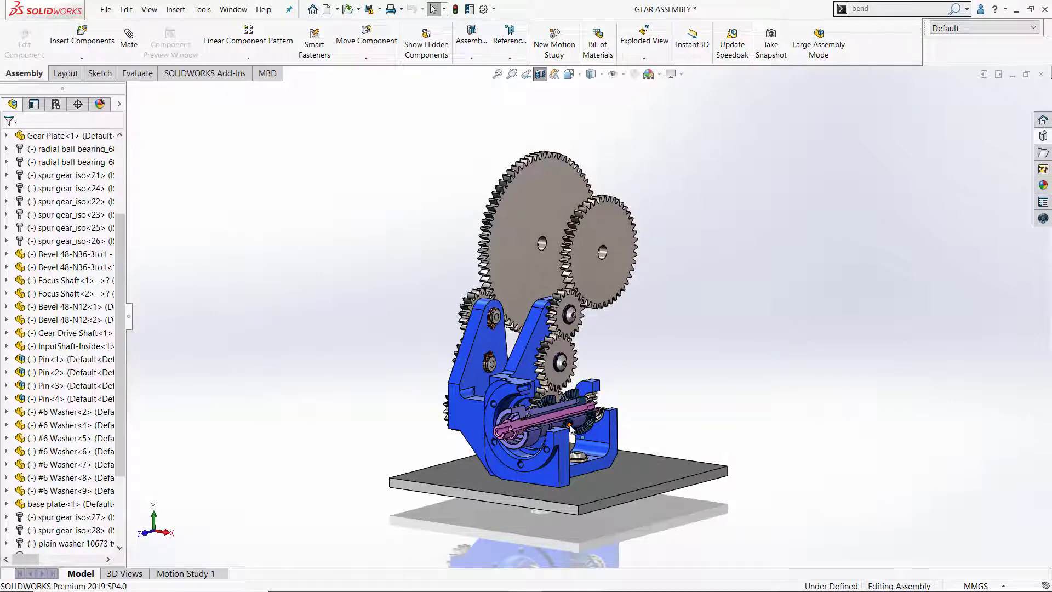
Rotate the large spur gears at the top of the assembly to drive the gear train and its shafts.
{"action": "left_click", "coordinate": [553, 471]}
{"action": "middle_click_drag", "start_coordinate": [554, 471], "coordinate": [592, 471]}
{"action": "mouse_move", "coordinate": [734, 476]}
{"action": "middle_mouse_down"}
{"action": "mouse_move", "coordinate": [831, 475]}
{"action": "mouse_move", "coordinate": [765, 466]}
{"action": "mouse_move", "coordinate": [876, 482]}
{"action": "middle_mouse_up"}
{"action": "left_click", "coordinate": [357, 370]}
{"action": "right_click", "coordinate": [662, 351]}
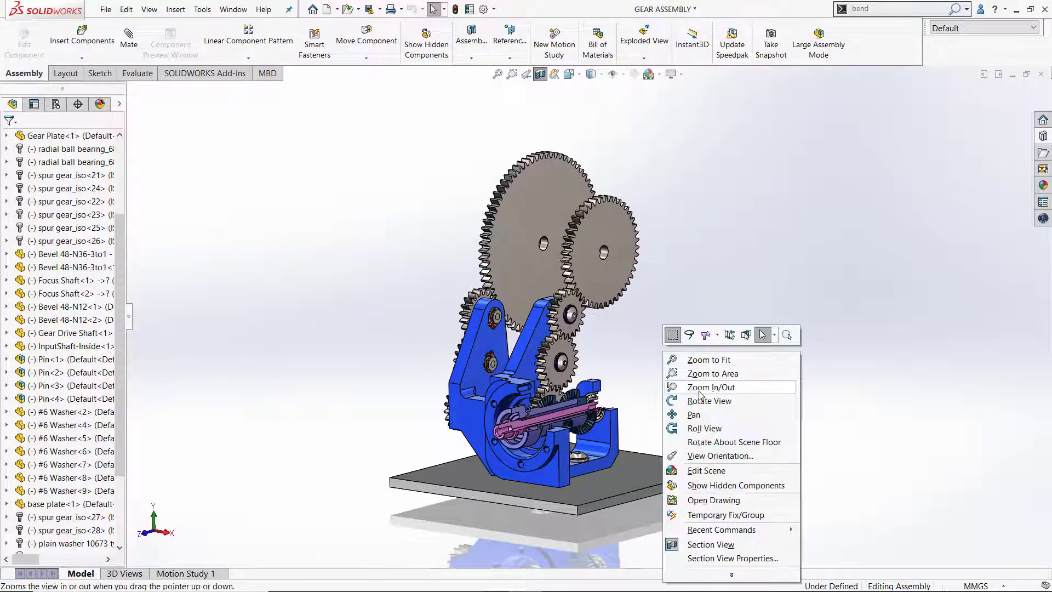
{"action": "left_click", "coordinate": [711, 387]}
{"action": "left_click_drag", "start_coordinate": [692, 400], "coordinate": [662, 358]}
{"action": "right_click", "coordinate": [662, 361]}
{"action": "left_click", "coordinate": [689, 372]}
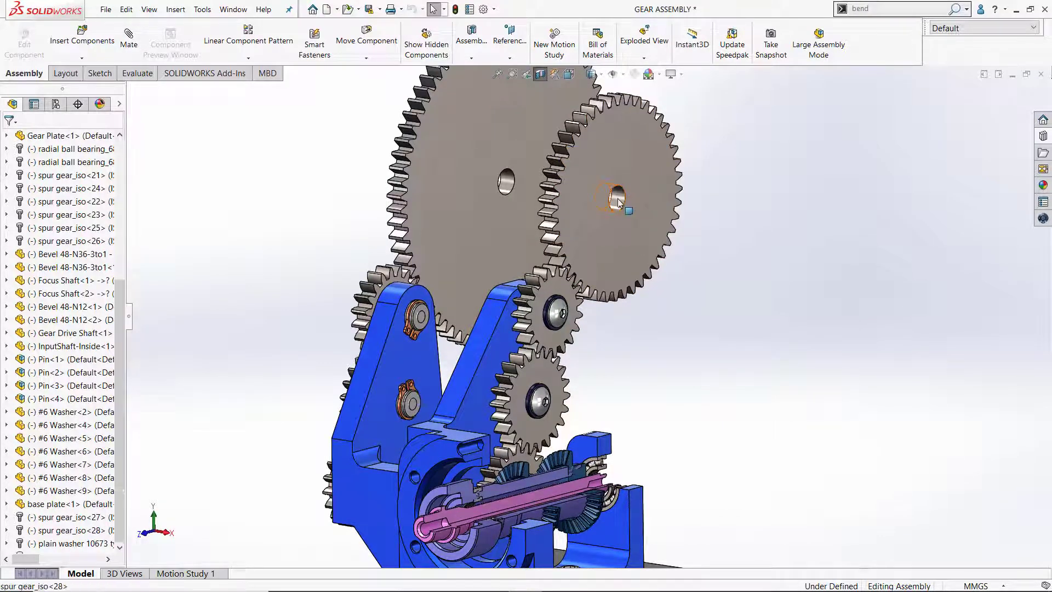
{"action": "left_click", "coordinate": [616, 198]}
{"action": "left_click_drag", "start_coordinate": [581, 193], "coordinate": [530, 177]}
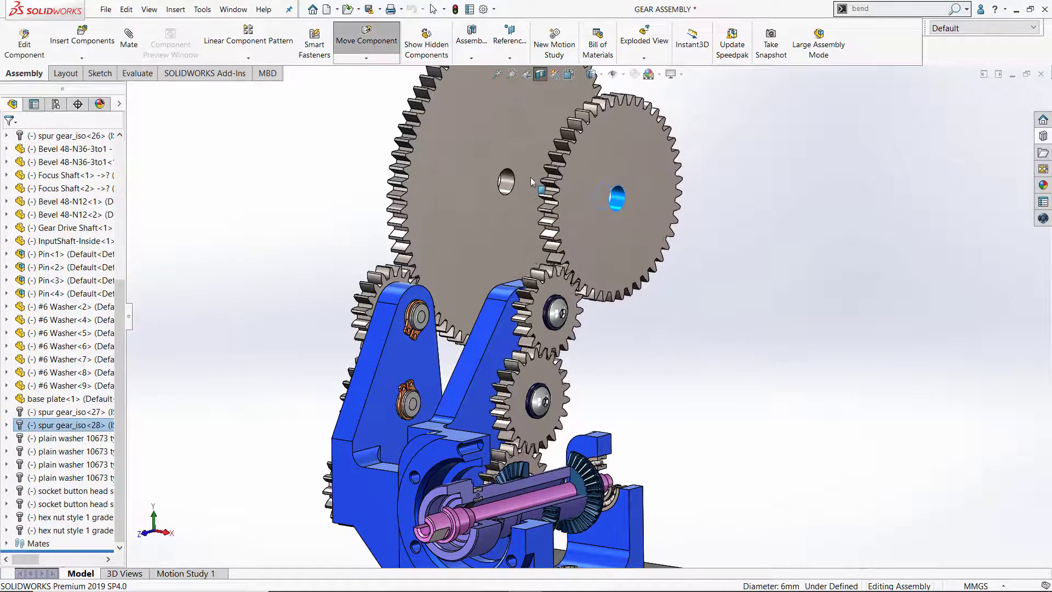
{"action": "left_click", "coordinate": [507, 183]}
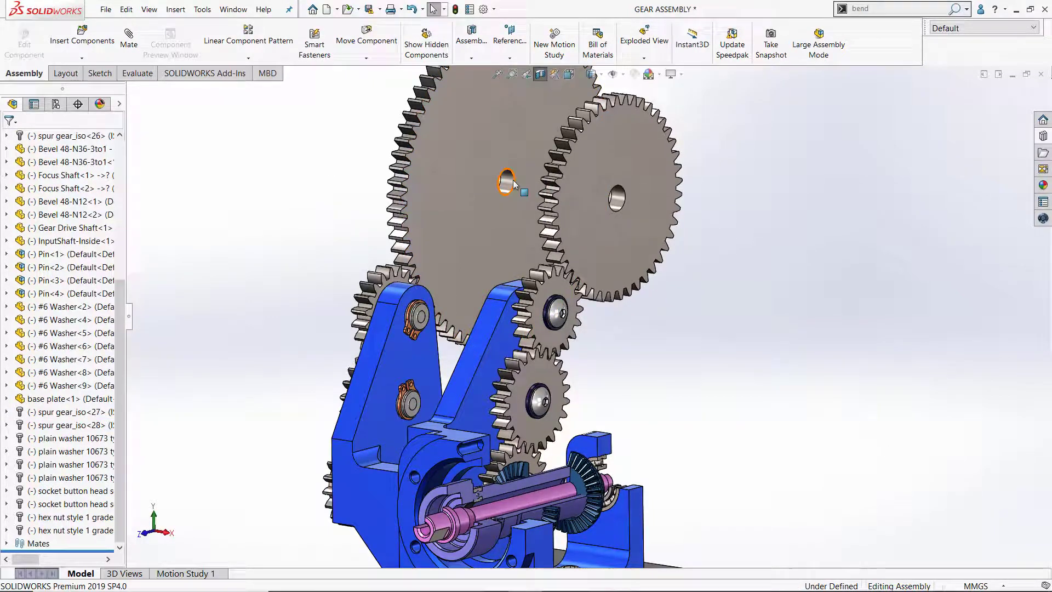
{"action": "left_click_drag", "start_coordinate": [512, 193], "coordinate": [715, 323]}
{"action": "left_click", "coordinate": [708, 324]}
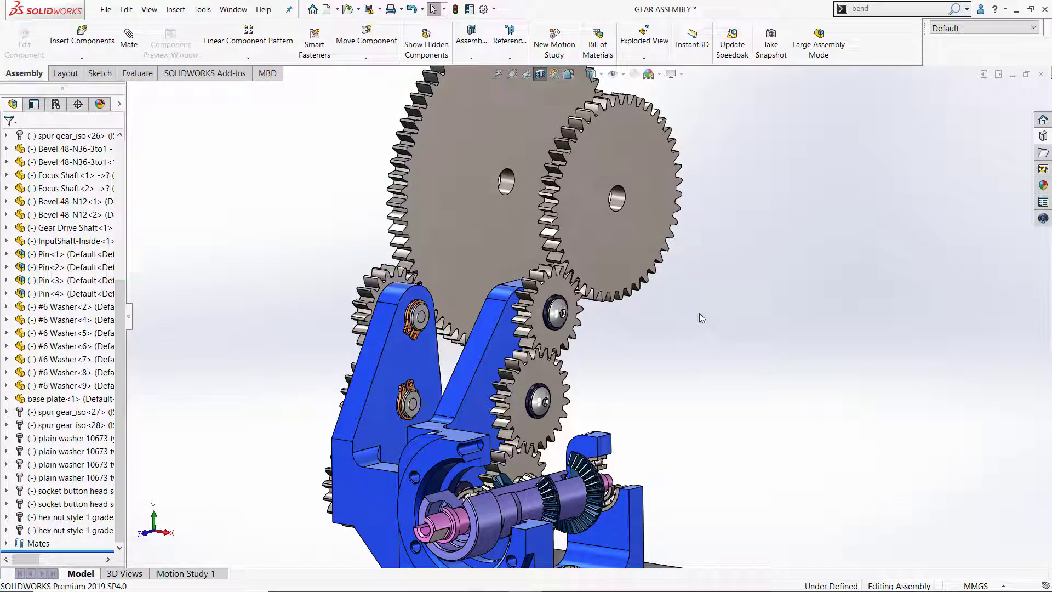
Turn the inner input shaft in the blue gear housing to drive the bevel gears.
{"action": "right_click", "coordinate": [699, 314]}
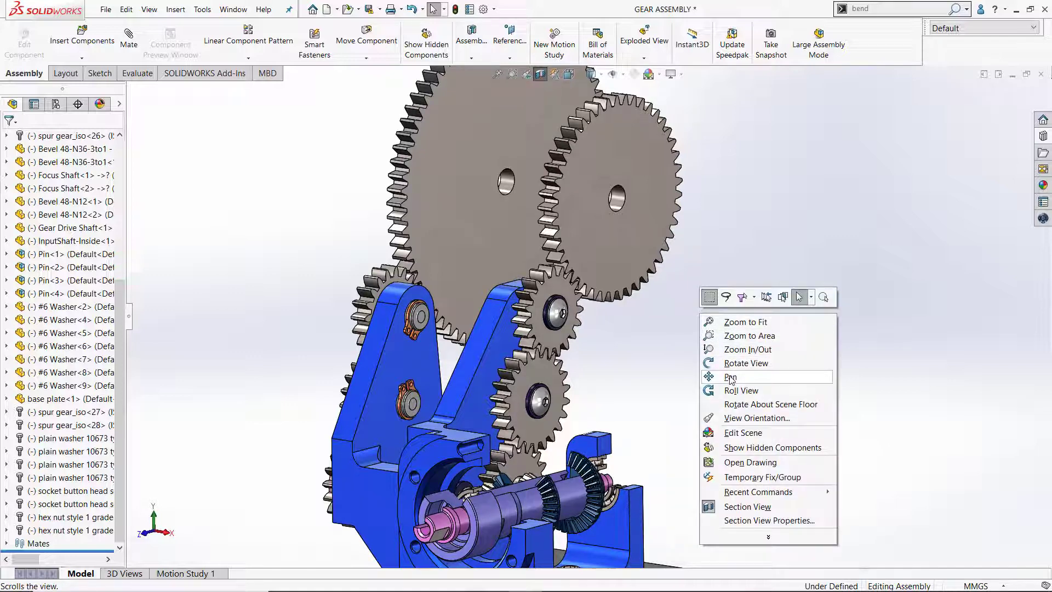
{"action": "left_click", "coordinate": [717, 374]}
{"action": "left_click_drag", "start_coordinate": [657, 390], "coordinate": [703, 294]}
{"action": "right_click", "coordinate": [704, 294]}
{"action": "left_click", "coordinate": [719, 303]}
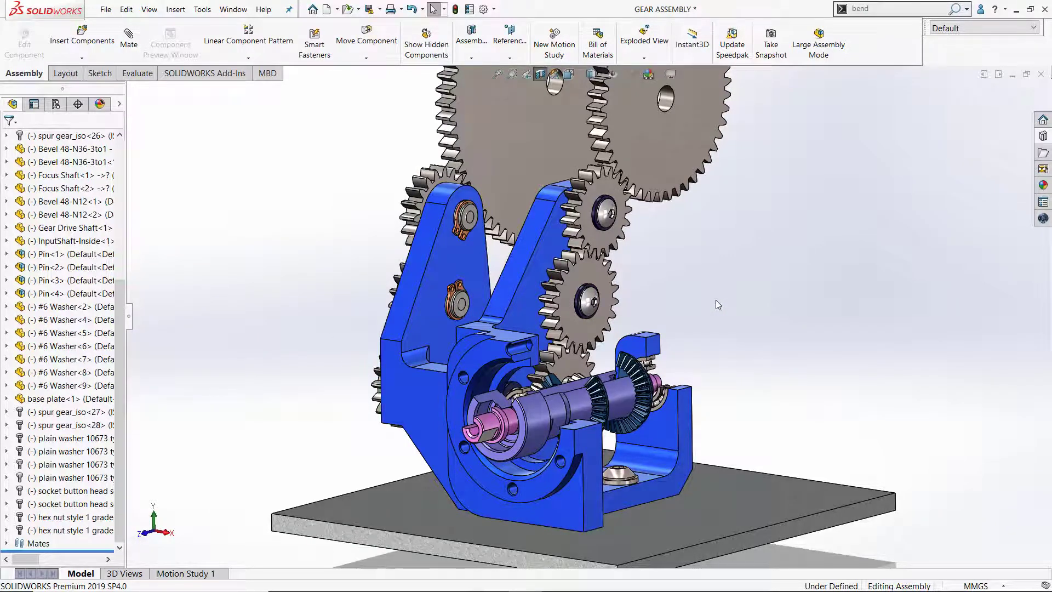
{"action": "left_click_drag", "start_coordinate": [494, 425], "coordinate": [449, 438]}
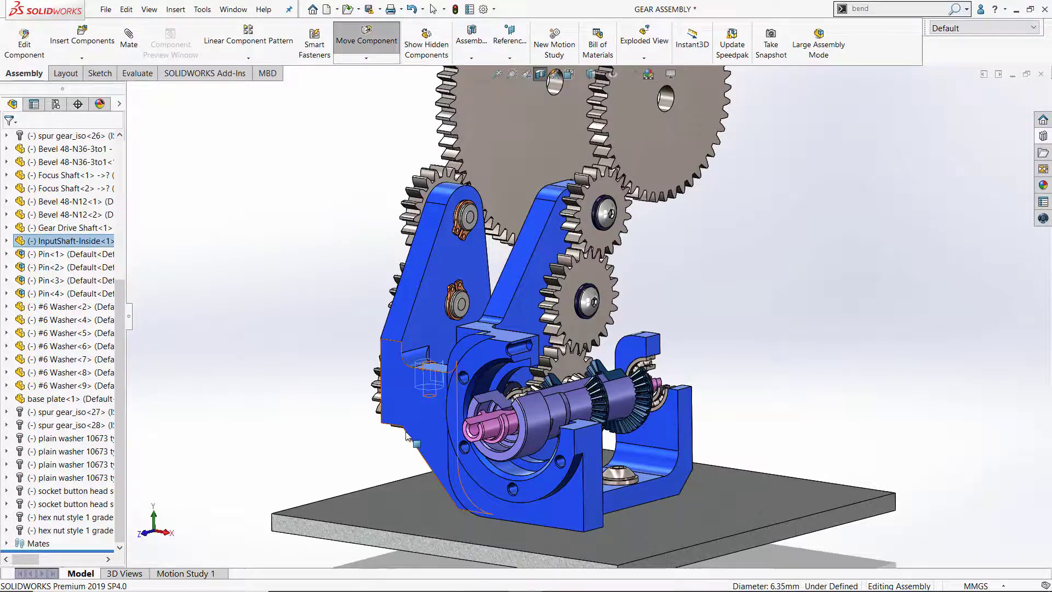
{"action": "left_click", "coordinate": [361, 455]}
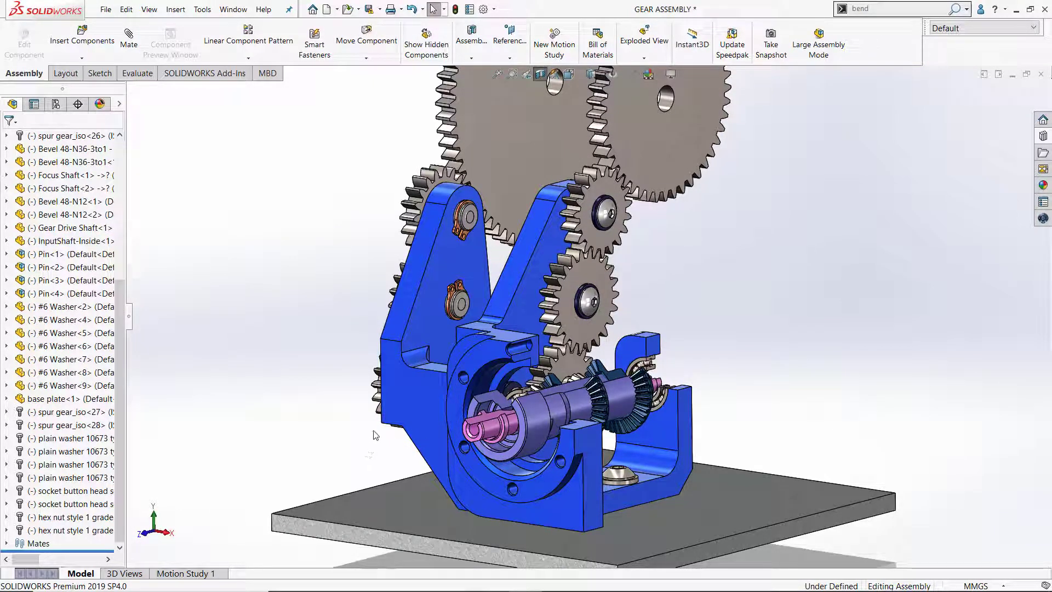
Open the Gear Plate part from the assembly and show its ISO - ALL DIMS and Overview 3D views, ending on Overview.
{"action": "left_click", "coordinate": [447, 266]}
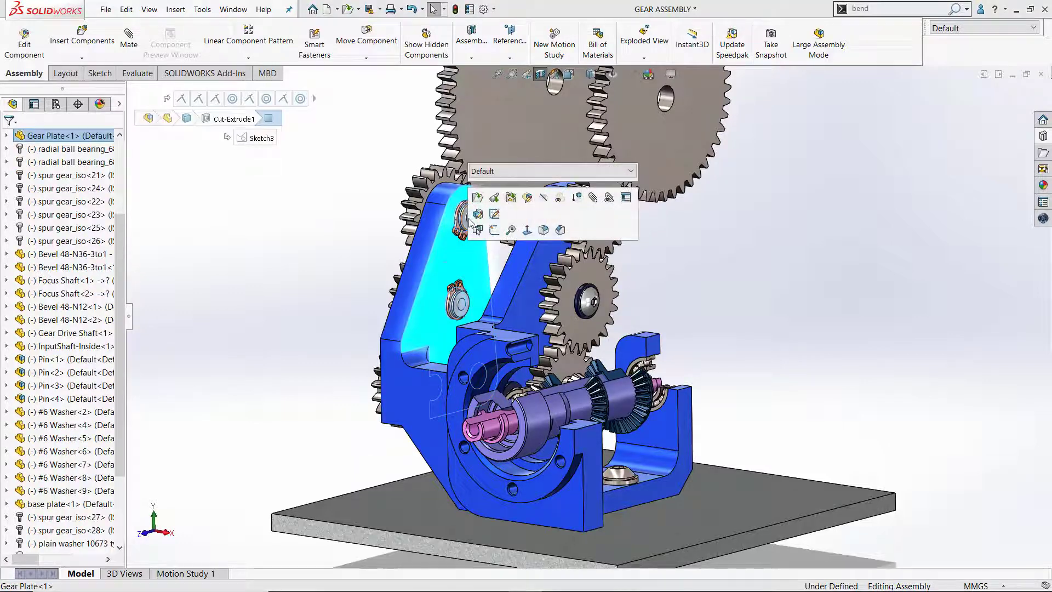
{"action": "key", "text": "ctrl+o"}
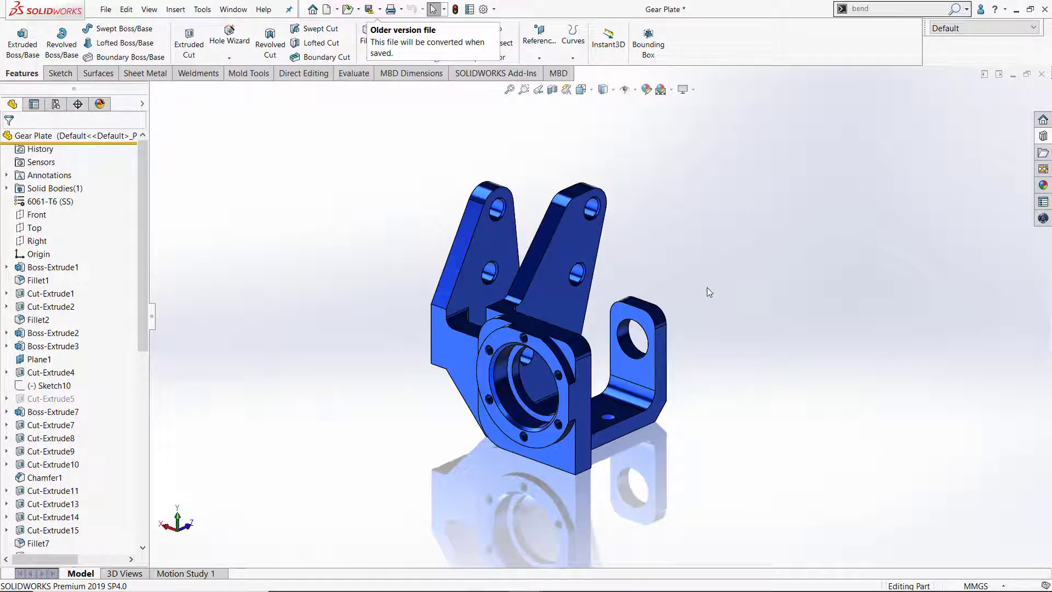
{"action": "left_click", "coordinate": [124, 573]}
{"action": "left_click", "coordinate": [193, 499]}
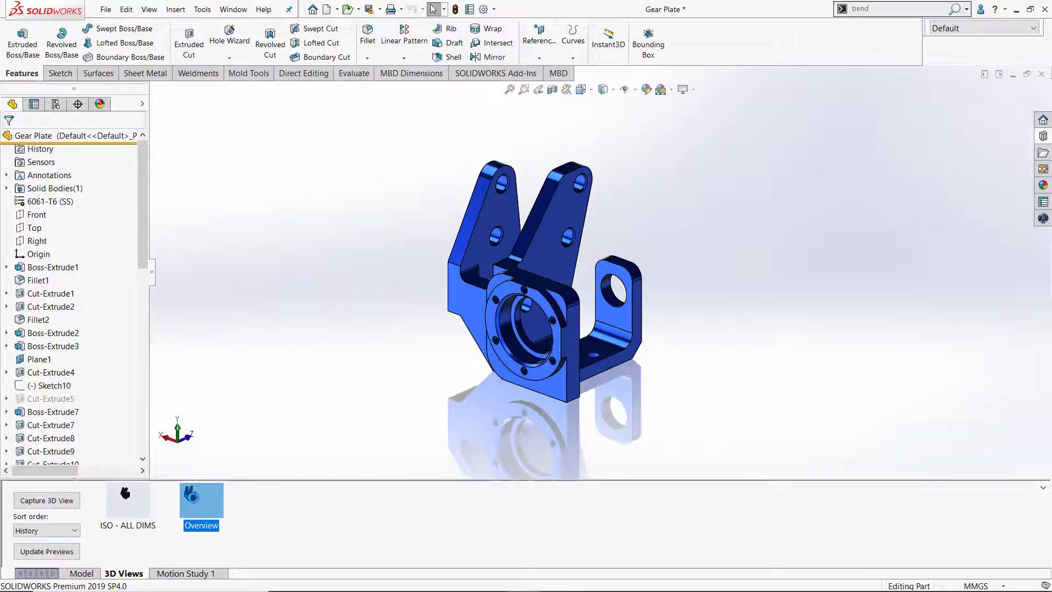
{"action": "double_click", "coordinate": [193, 499]}
{"action": "double_click", "coordinate": [119, 501]}
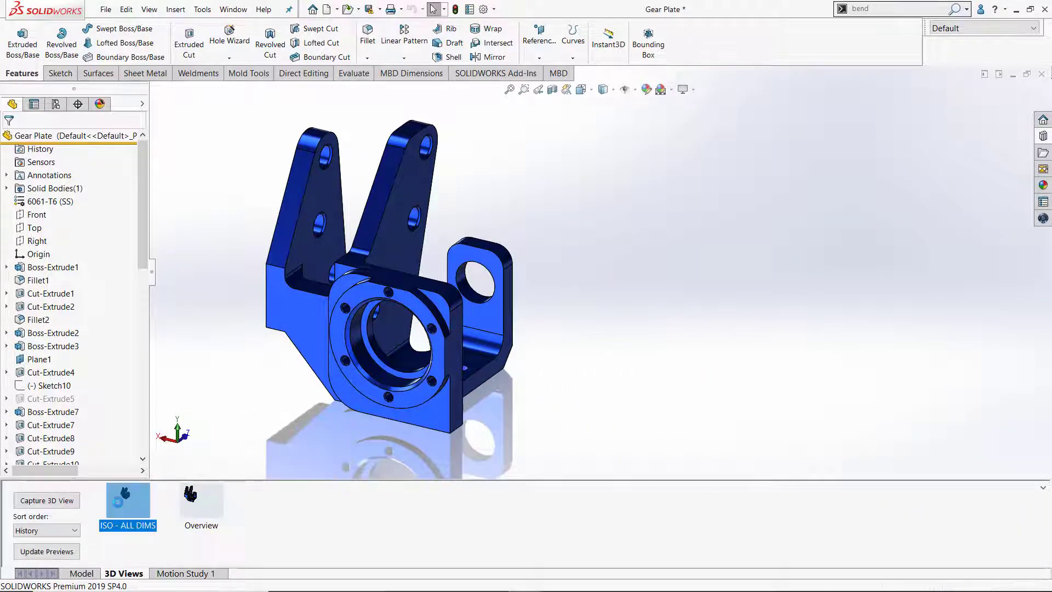
{"action": "left_click", "coordinate": [183, 501]}
{"action": "double_click", "coordinate": [183, 500]}
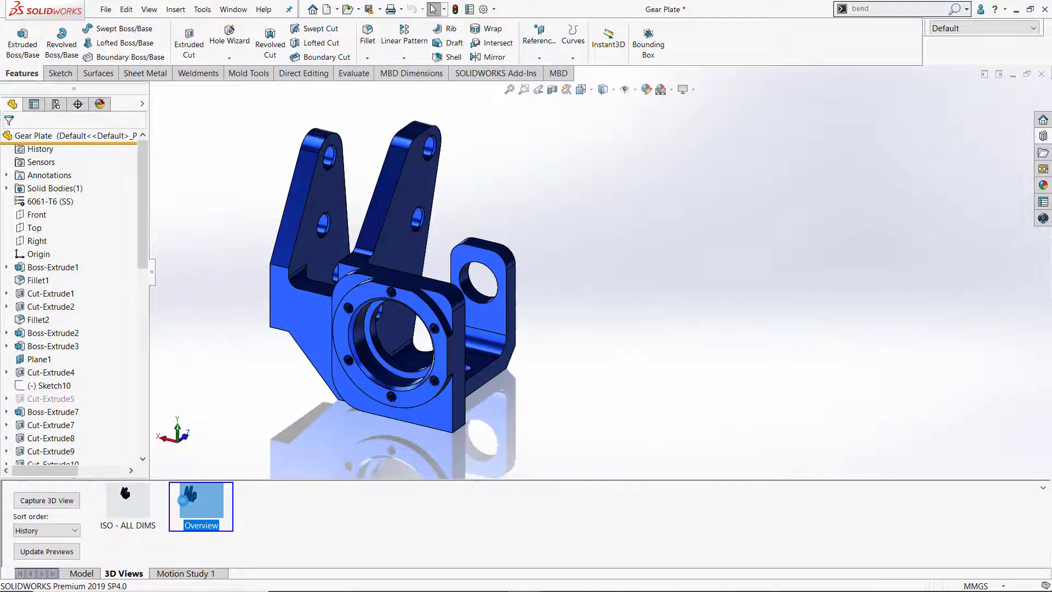
Insert the Default Notes annotation from the design library's Default Notes1 folder in the empty space beside the gear plate.
{"action": "left_click", "coordinate": [1047, 138]}
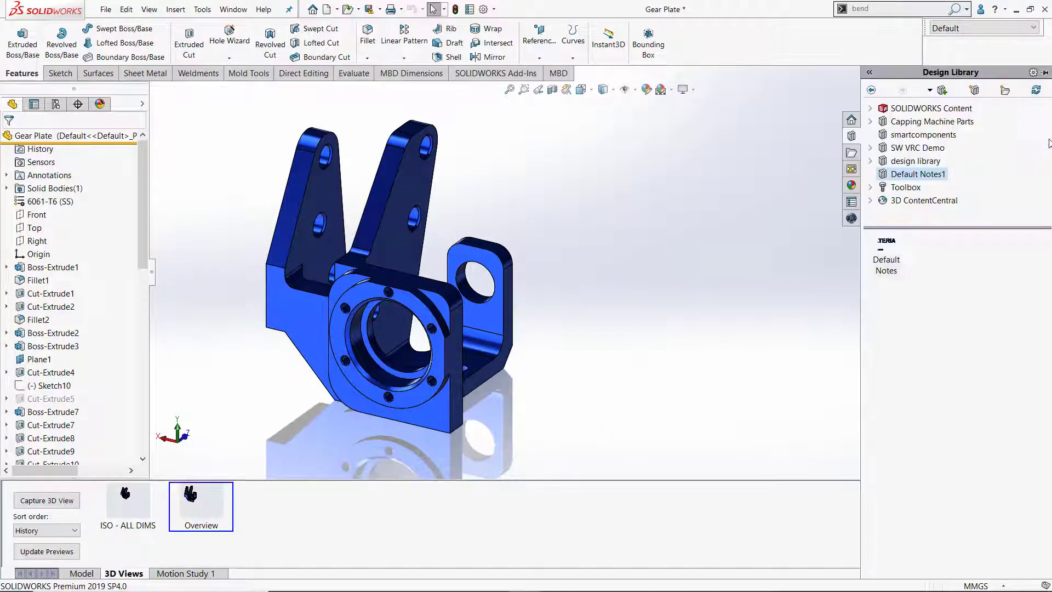
{"action": "mouse_move", "coordinate": [886, 251]}
{"action": "left_mouse_down"}
{"action": "mouse_move", "coordinate": [696, 216]}
{"action": "mouse_move", "coordinate": [722, 197]}
{"action": "left_mouse_up"}
{"action": "key", "text": "Escape"}
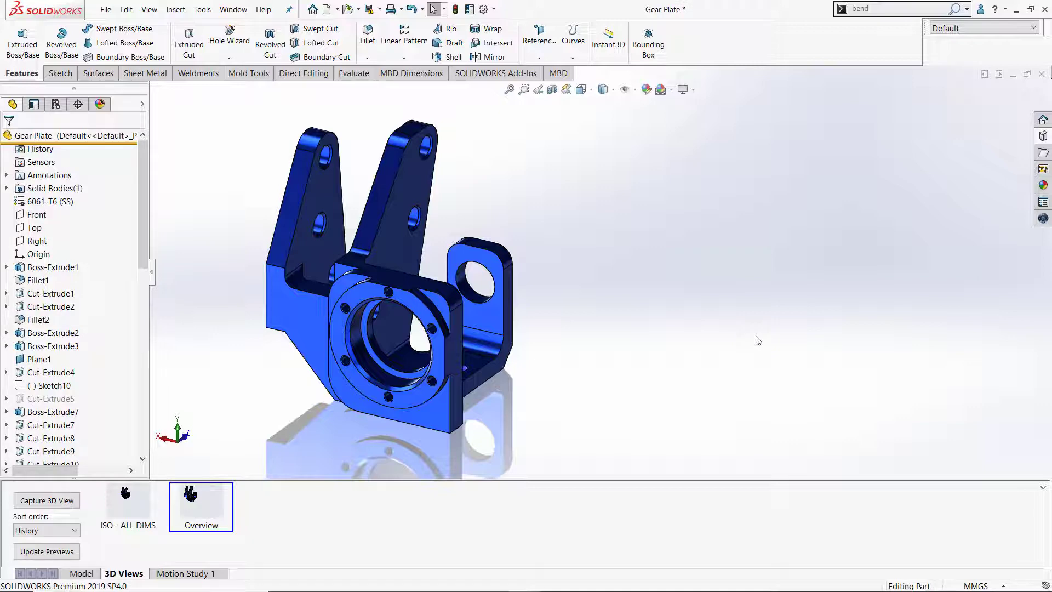
{"action": "key", "text": "f"}
{"action": "left_click", "coordinate": [884, 224]}
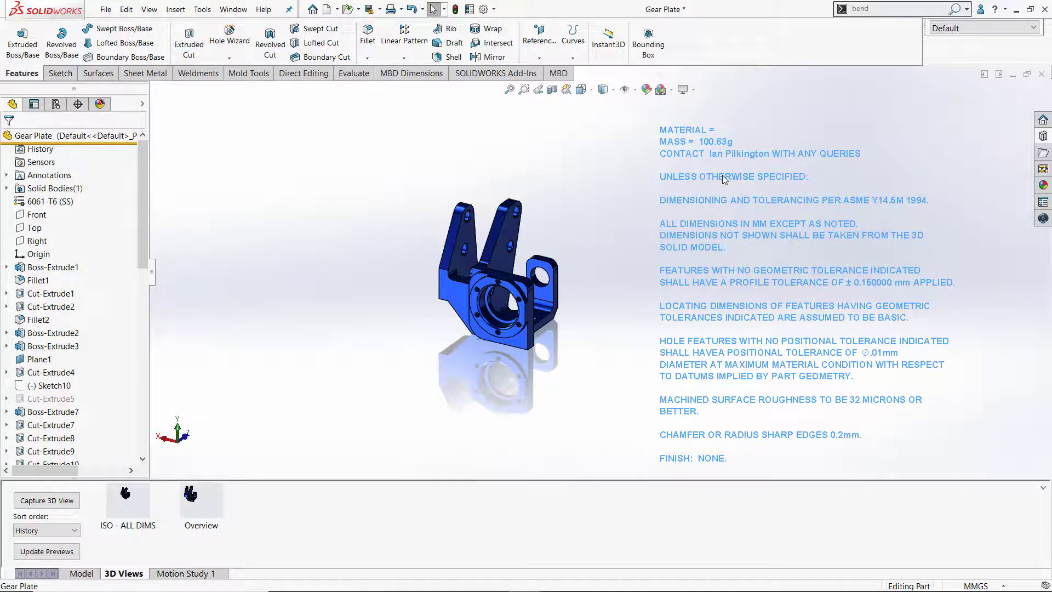
{"action": "scroll", "coordinate": [549, 277], "scroll_direction": "down", "scroll_amount": 3}
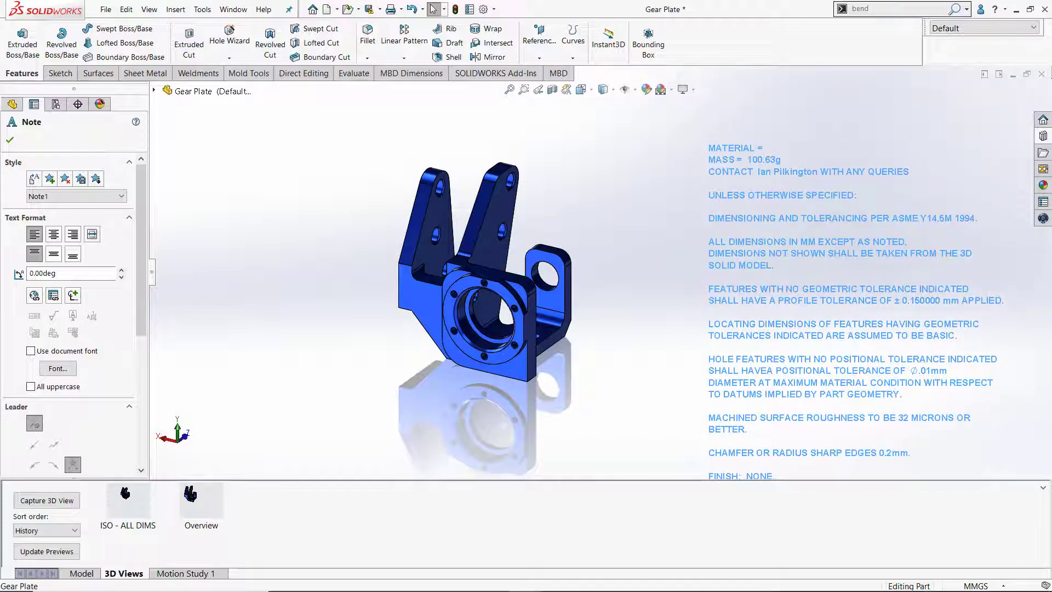
{"action": "left_click", "coordinate": [671, 213]}
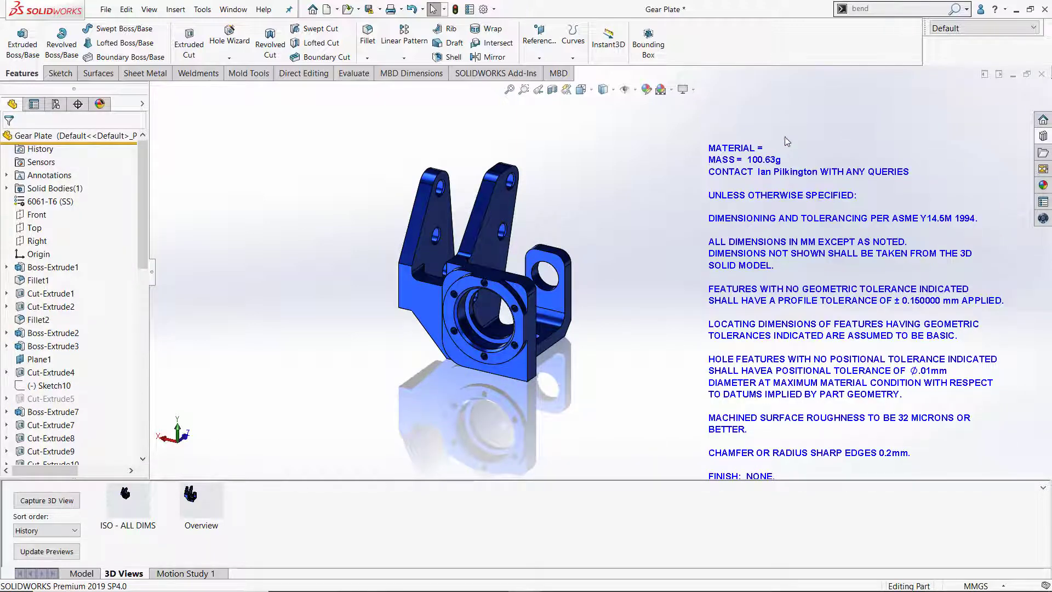
Link the note's MATERIAL line to the current document's Material custom property.
{"action": "double_click", "coordinate": [793, 170]}
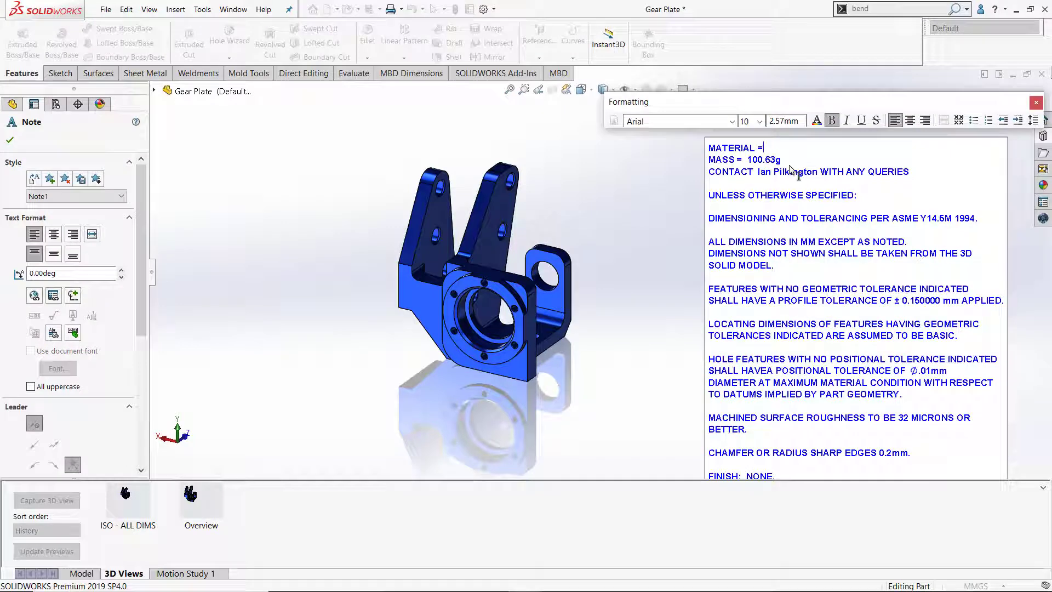
{"action": "left_click", "coordinate": [53, 297]}
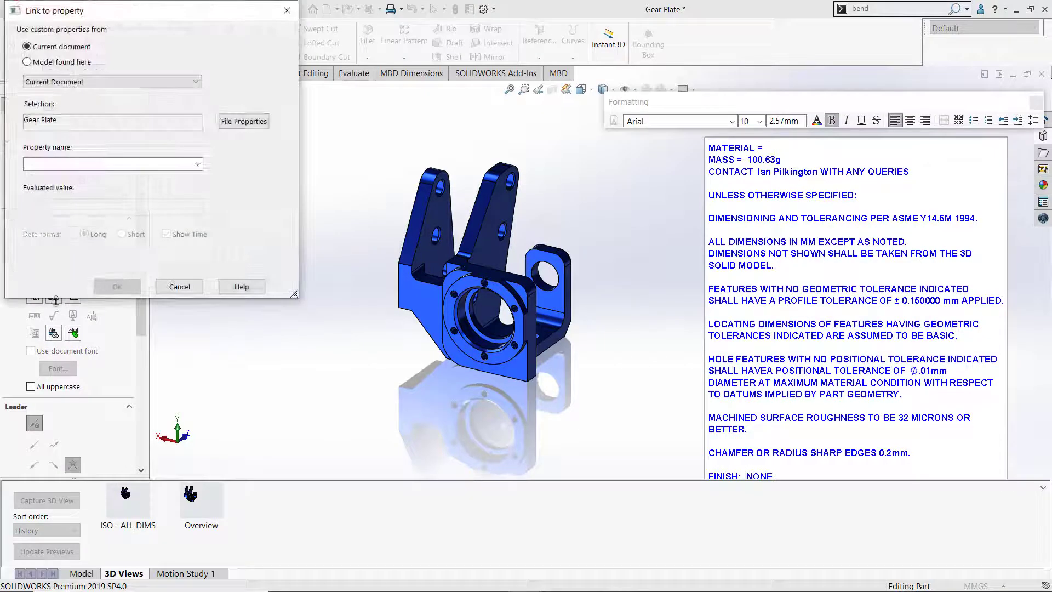
{"action": "left_click", "coordinate": [197, 163]}
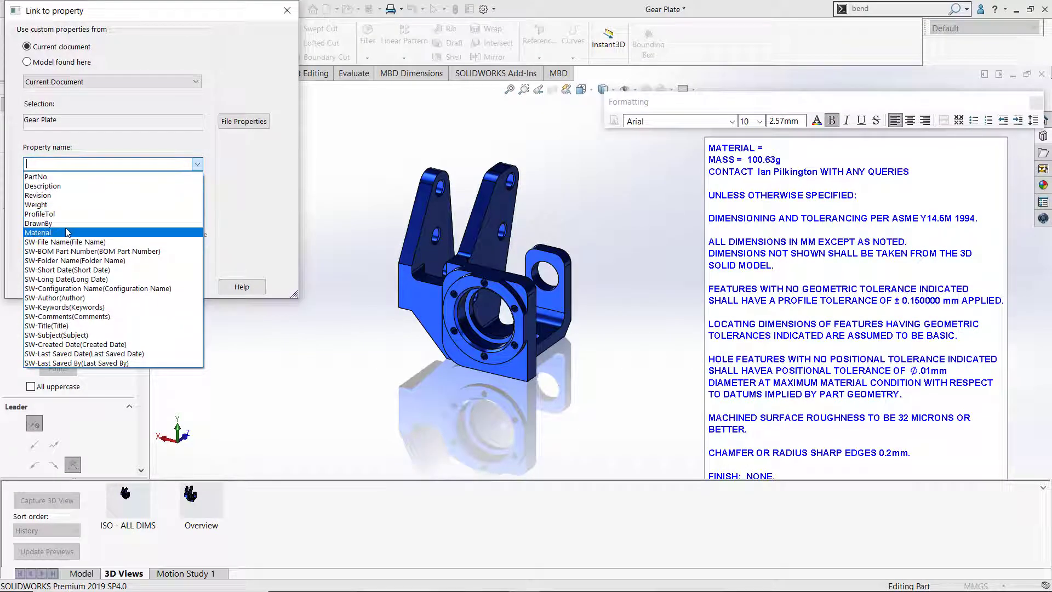
{"action": "left_click", "coordinate": [68, 233]}
{"action": "left_click", "coordinate": [117, 287]}
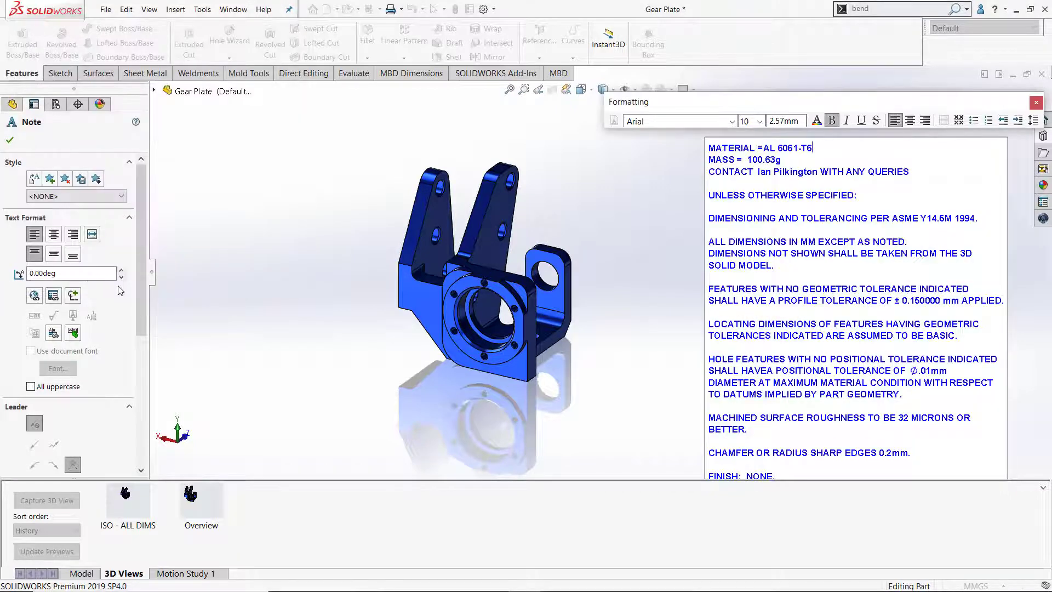
{"action": "left_click", "coordinate": [10, 142]}
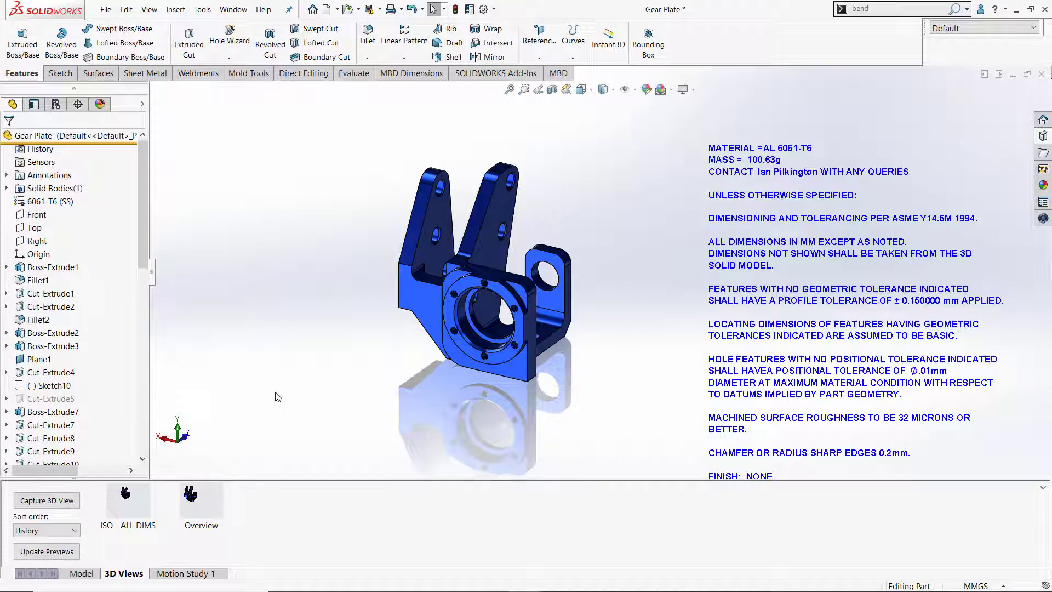
Update the 3D view previews and activate the ISO - ALL DIMS view.
{"action": "left_click", "coordinate": [47, 551]}
{"action": "left_click", "coordinate": [127, 501]}
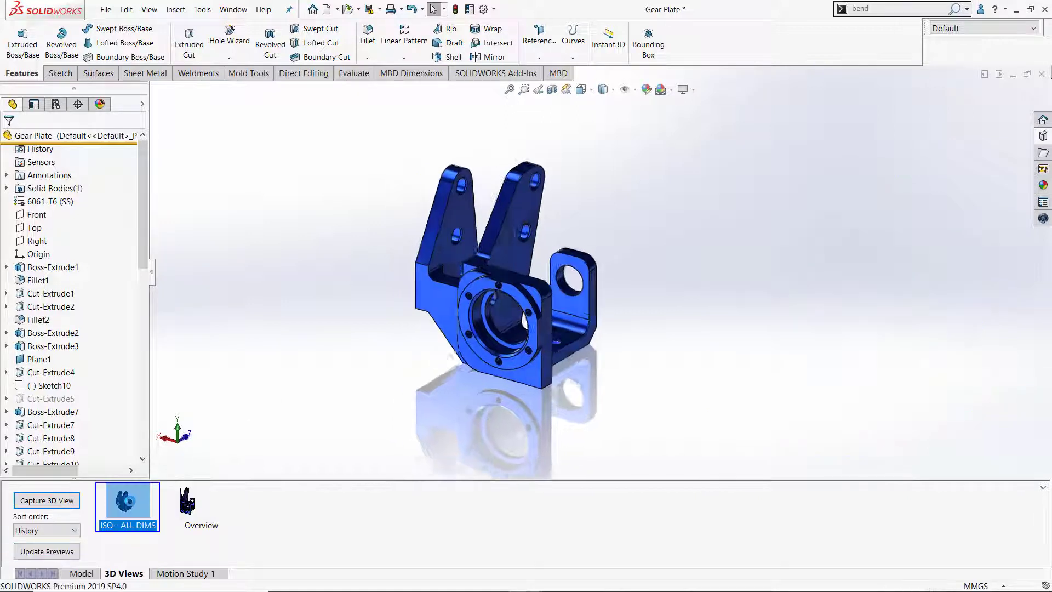
Start an Auto Dimension Scheme for the gear plate with linear pattern dimensioning.
{"action": "left_click", "coordinate": [78, 105]}
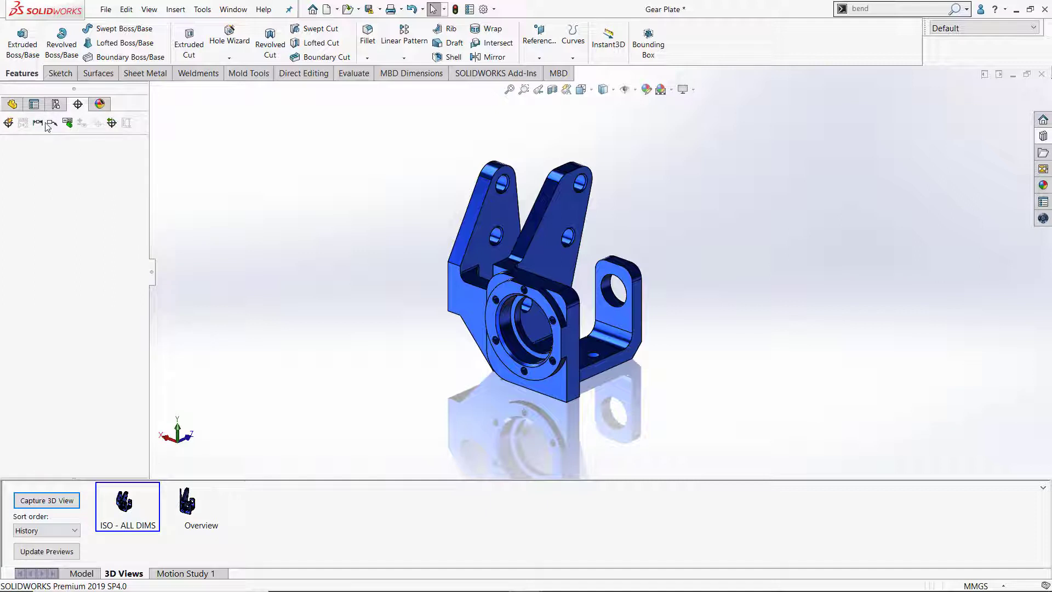
{"action": "left_click", "coordinate": [10, 122]}
{"action": "left_click_drag", "start_coordinate": [140, 178], "coordinate": [143, 236]}
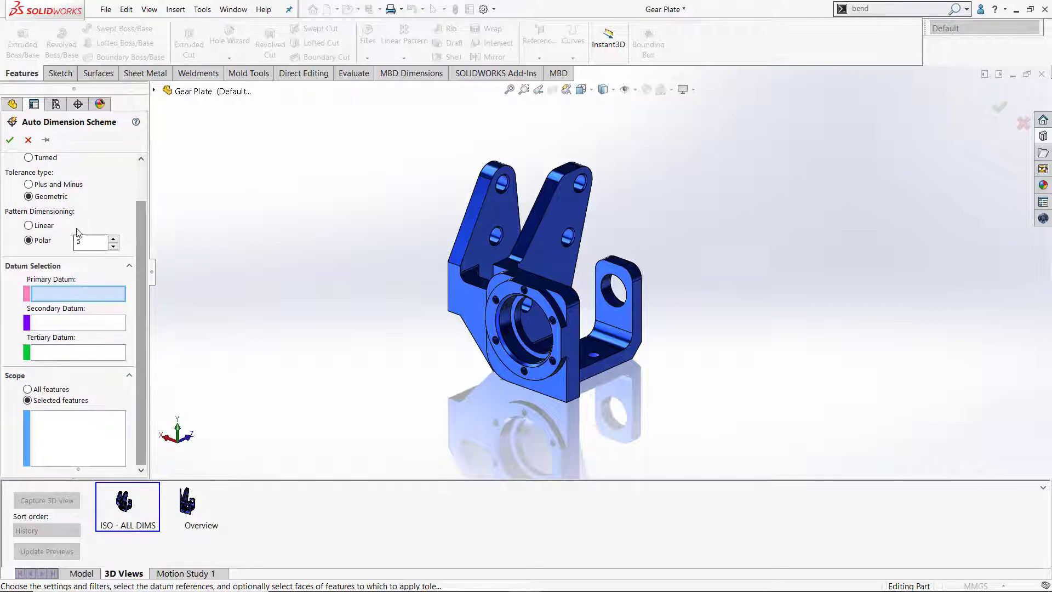
{"action": "left_click", "coordinate": [29, 225]}
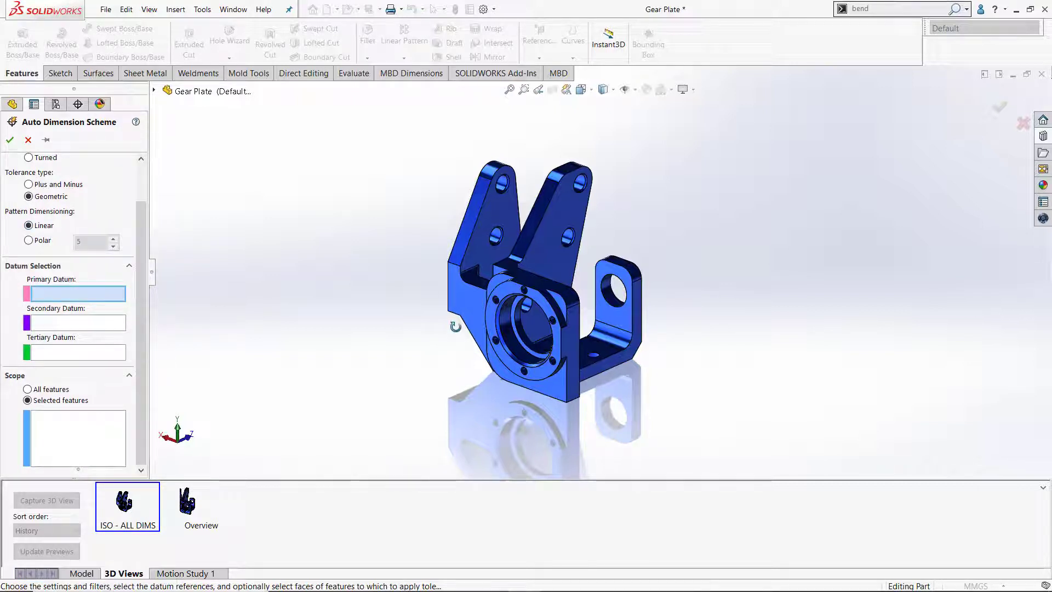
Set the underside face of the base as the primary datum and the large bearing bore as the secondary datum.
{"action": "middle_click_drag", "start_coordinate": [458, 334], "coordinate": [469, 171]}
{"action": "left_click", "coordinate": [584, 329]}
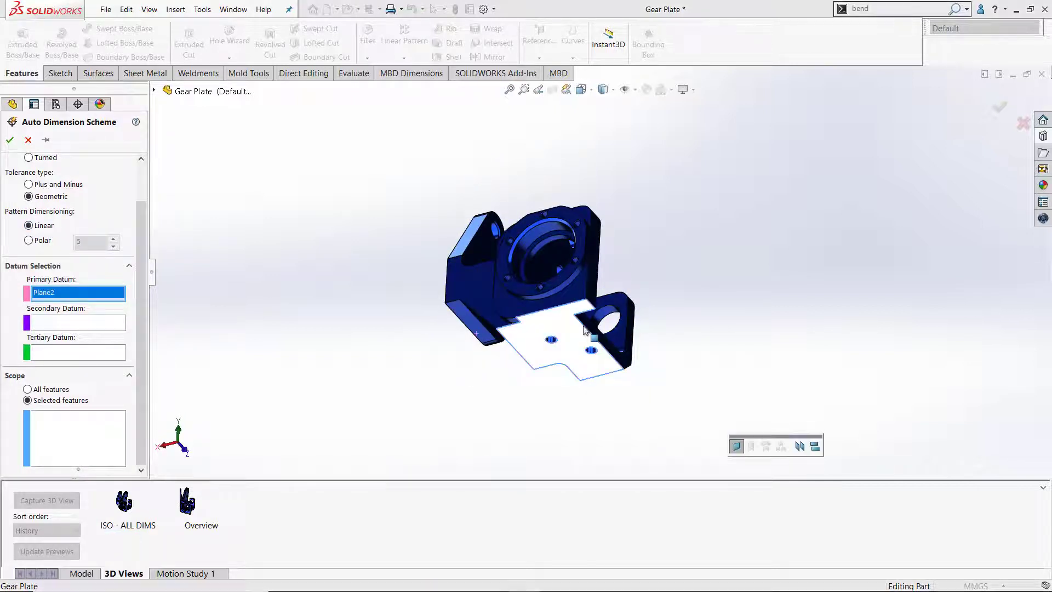
{"action": "left_click", "coordinate": [73, 322]}
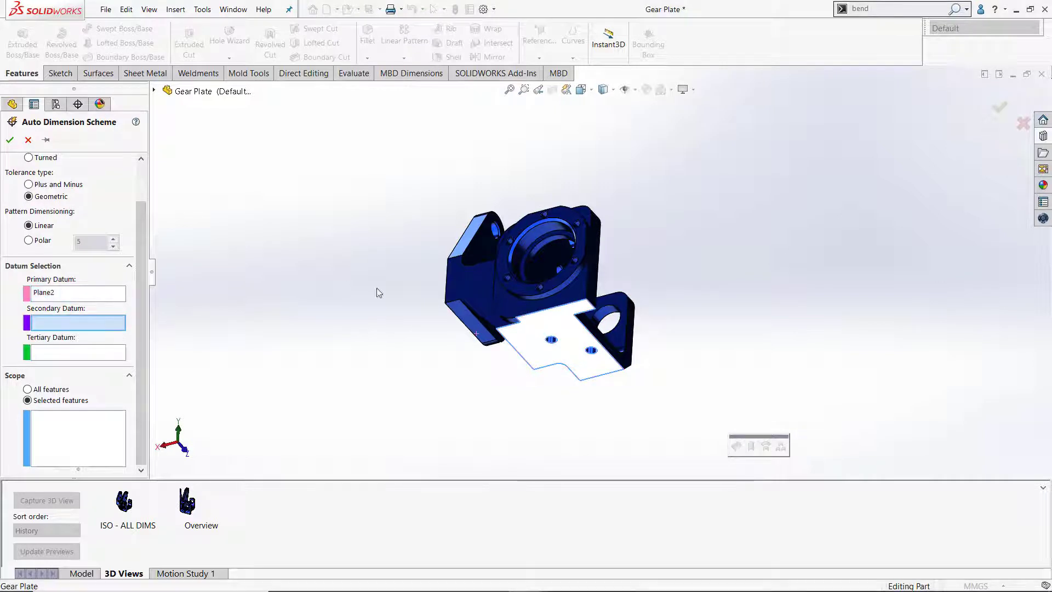
{"action": "left_click", "coordinate": [550, 238]}
{"action": "middle_click_drag", "start_coordinate": [550, 238], "coordinate": [433, 378]}
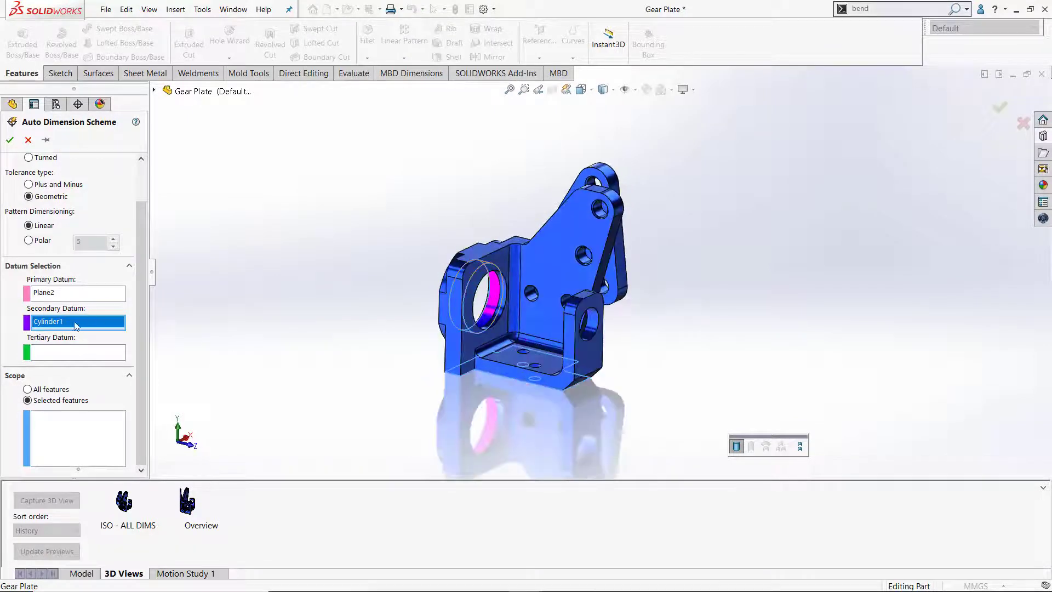
Set the two aligned 6 mm holes in the side arms as a compound-hole tertiary datum.
{"action": "left_click", "coordinate": [62, 351]}
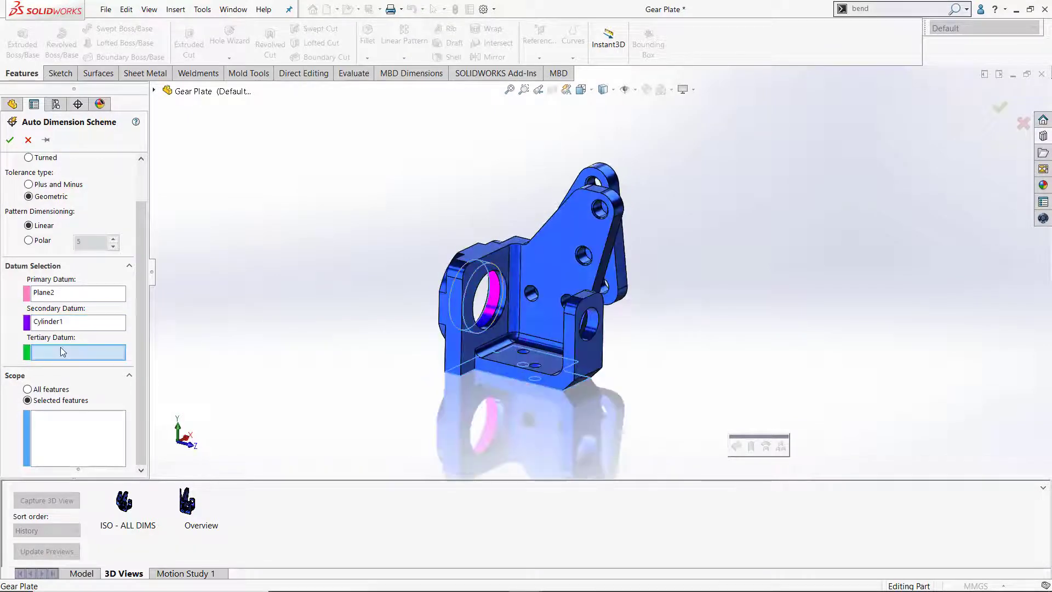
{"action": "left_click", "coordinate": [531, 293]}
{"action": "middle_click_drag", "start_coordinate": [531, 293], "coordinate": [520, 307]}
{"action": "middle_click_drag", "start_coordinate": [532, 373], "coordinate": [629, 406]}
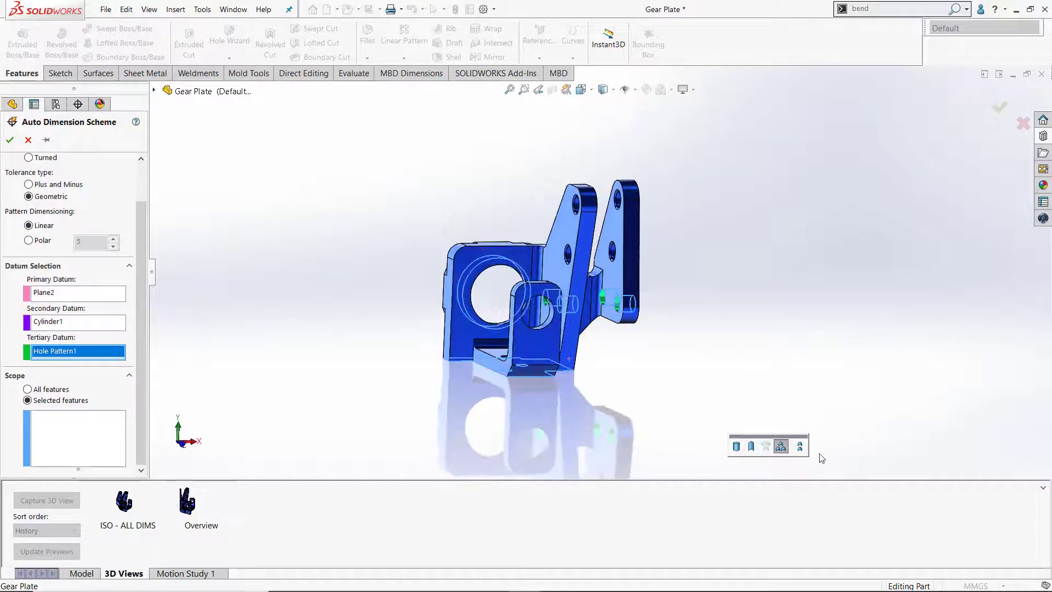
{"action": "left_click", "coordinate": [799, 446]}
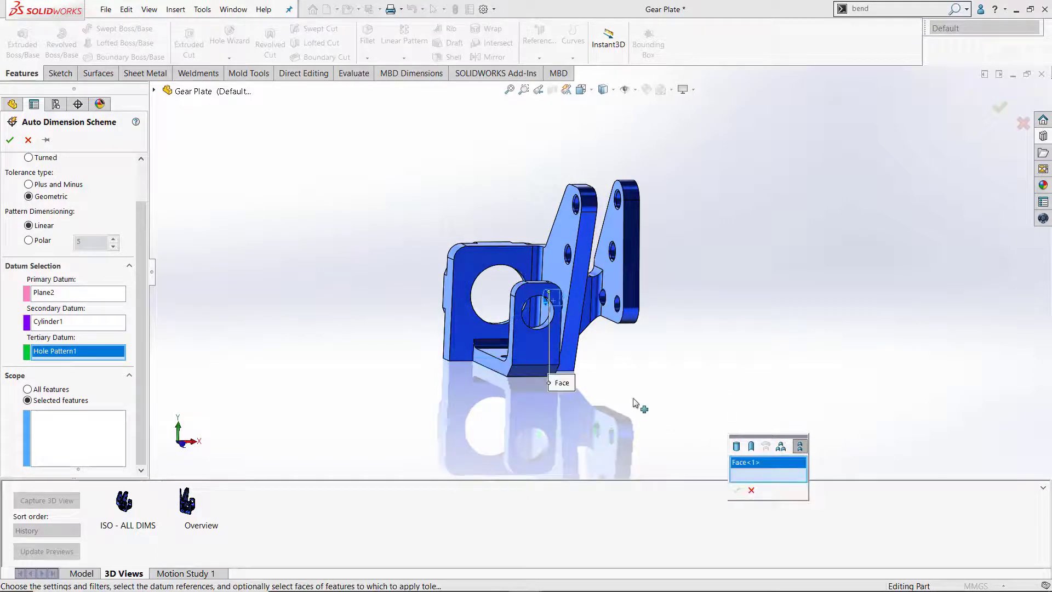
{"action": "left_click", "coordinate": [604, 300]}
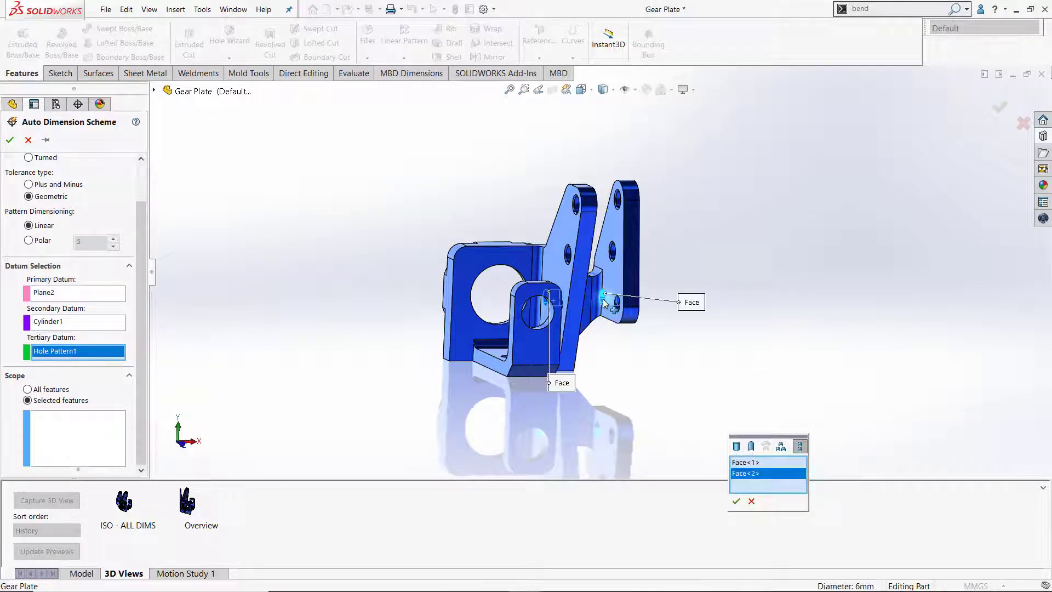
{"action": "left_click", "coordinate": [735, 501]}
Add the base's two-hole pattern and the small upright lug's bore to the scope, and generate the dimension scheme.
{"action": "left_click", "coordinate": [85, 430]}
{"action": "middle_click_drag", "start_coordinate": [354, 335], "coordinate": [472, 409]}
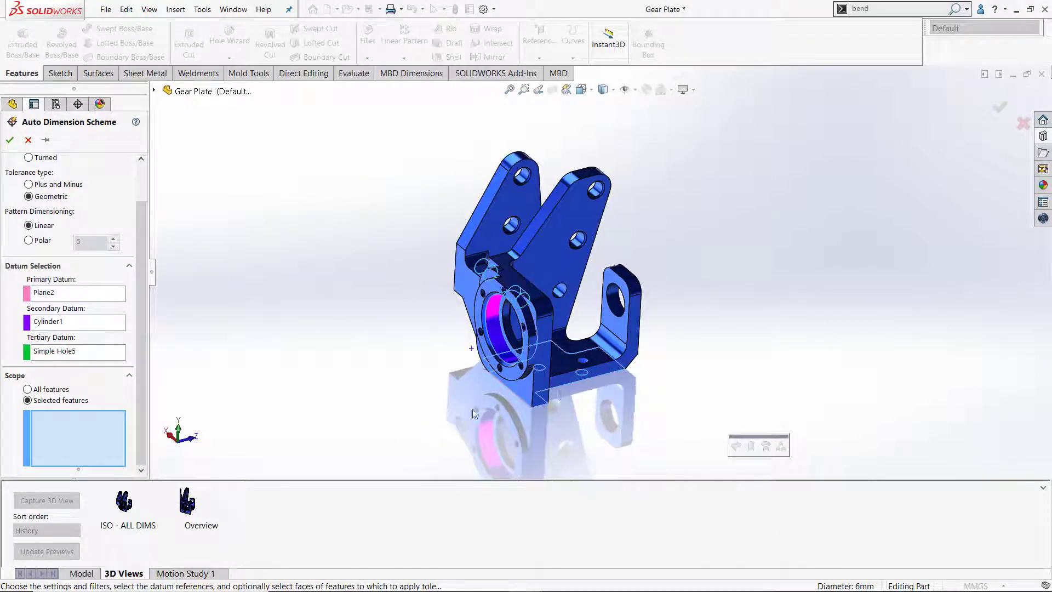
{"action": "left_click", "coordinate": [584, 361]}
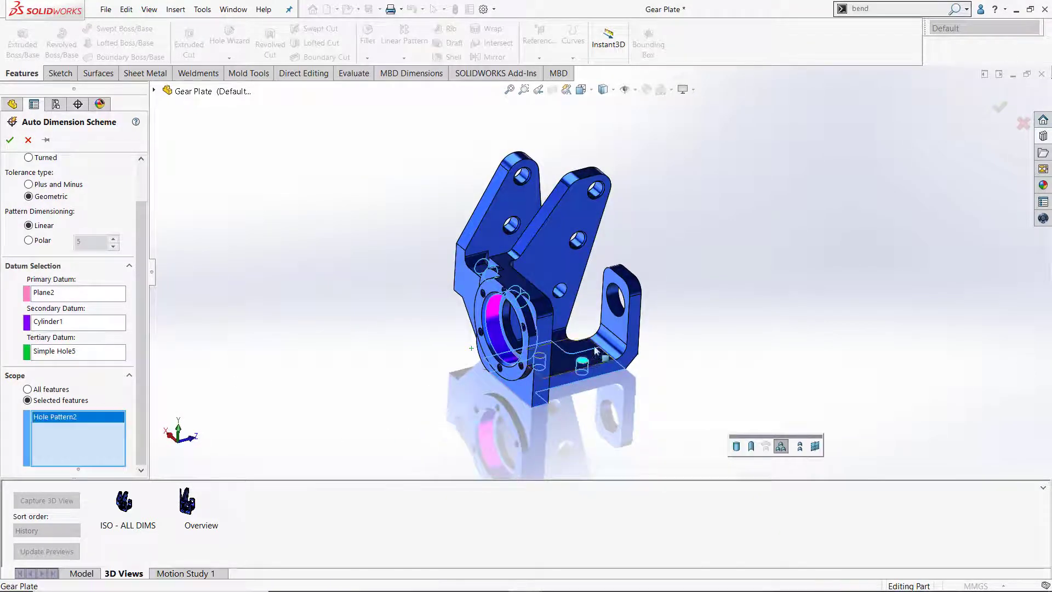
{"action": "left_click", "coordinate": [615, 305]}
{"action": "right_click", "coordinate": [398, 311]}
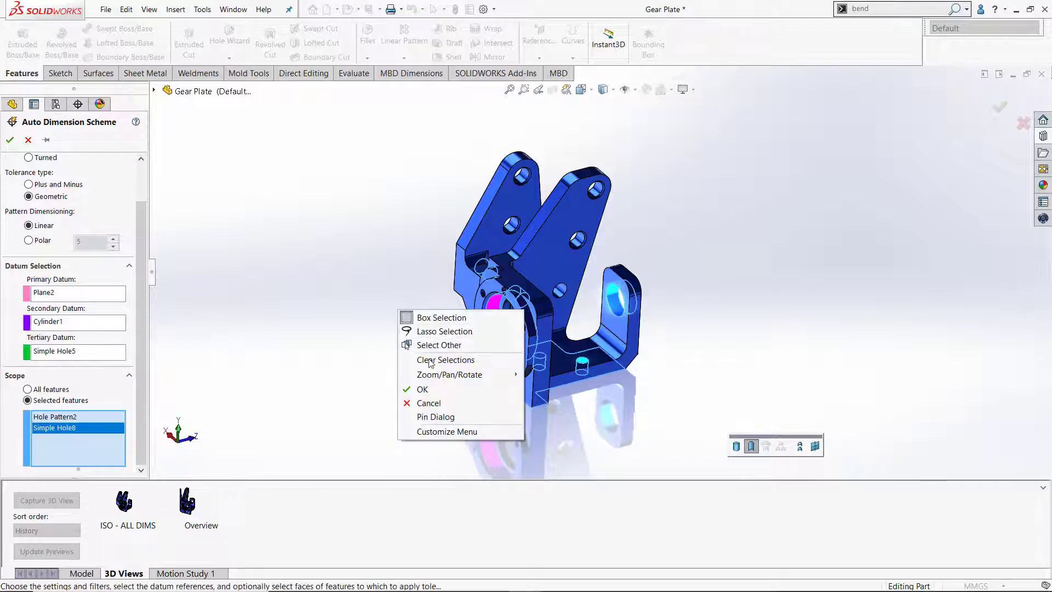
{"action": "left_click", "coordinate": [433, 389]}
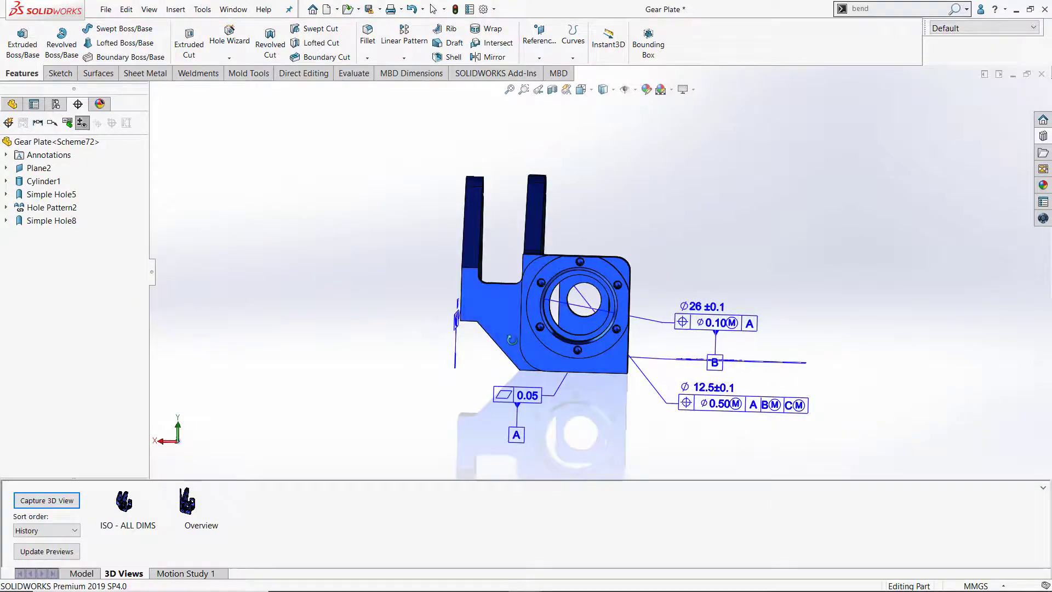
Switch the dimension scheme tree to a flat display and expand its Annotations folder.
{"action": "mouse_move", "coordinate": [492, 344]}
{"action": "middle_mouse_down"}
{"action": "mouse_move", "coordinate": [468, 419]}
{"action": "mouse_move", "coordinate": [481, 343]}
{"action": "mouse_move", "coordinate": [490, 360]}
{"action": "middle_mouse_up"}
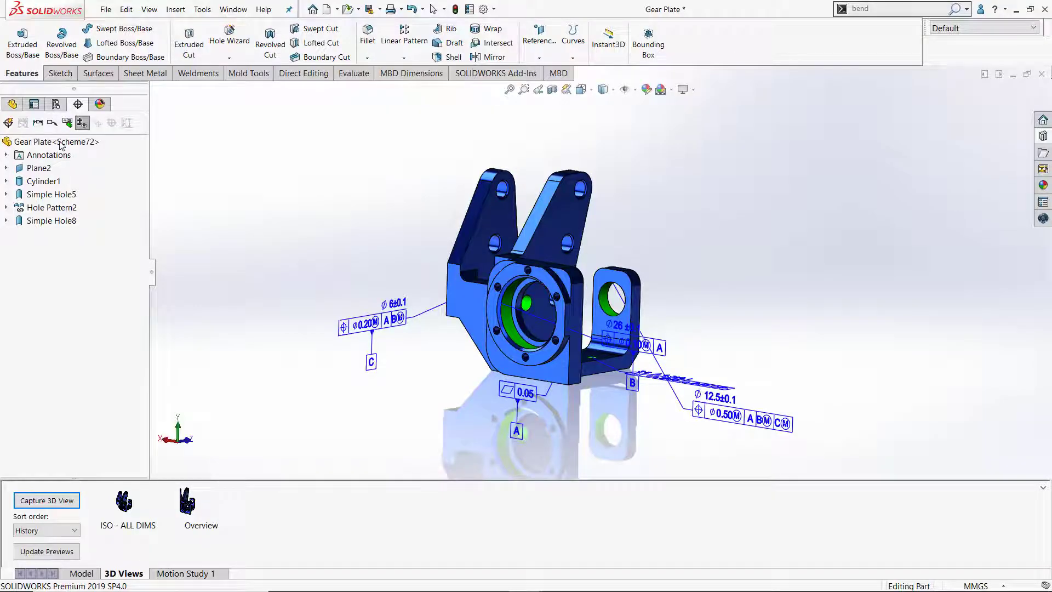
{"action": "right_click", "coordinate": [61, 144]}
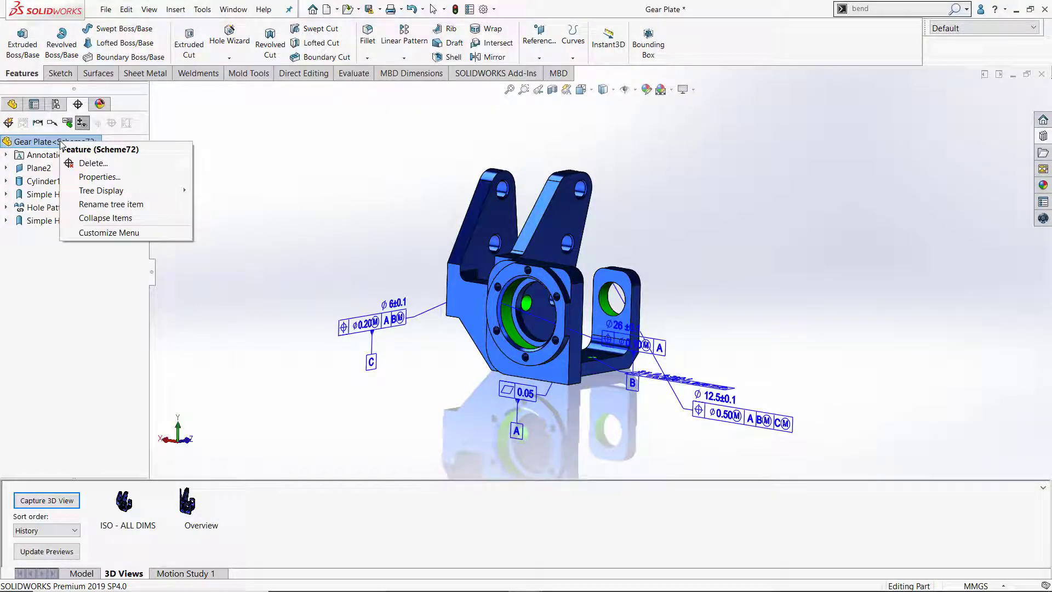
{"action": "mouse_move", "coordinate": [164, 190]}
{"action": "left_click", "coordinate": [230, 205]}
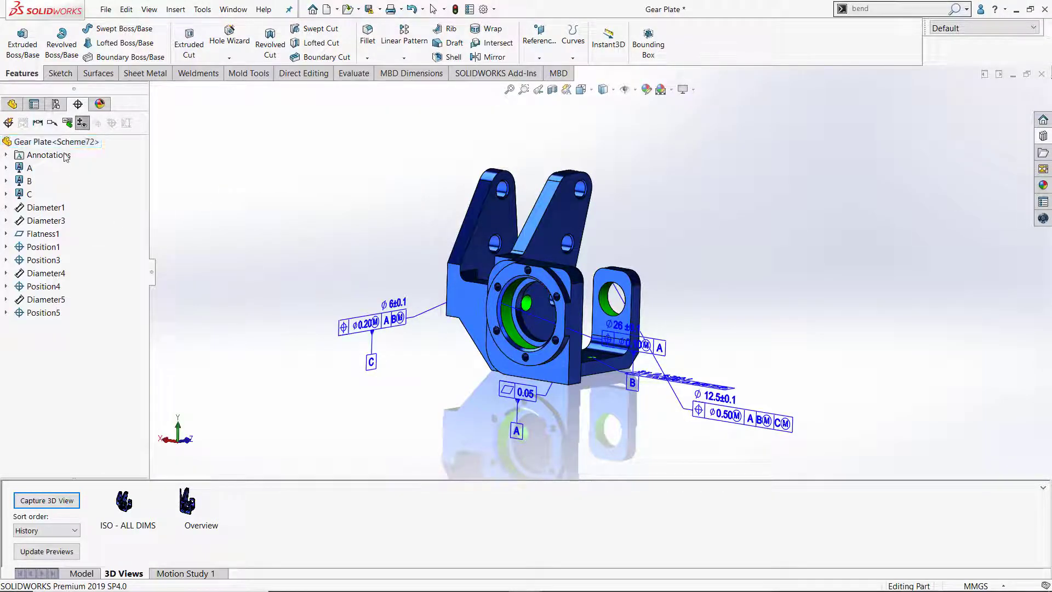
{"action": "left_click", "coordinate": [6, 156]}
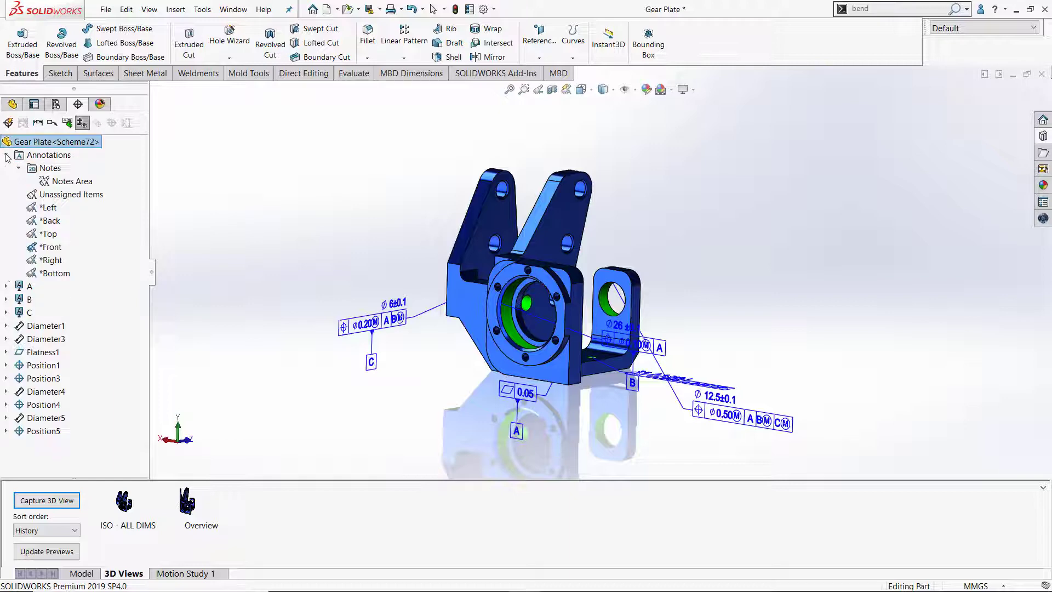
Activate and reorient to the *Top annotation view, and reposition the callout of the two base holes.
{"action": "right_click", "coordinate": [46, 237]}
{"action": "left_click", "coordinate": [82, 268]}
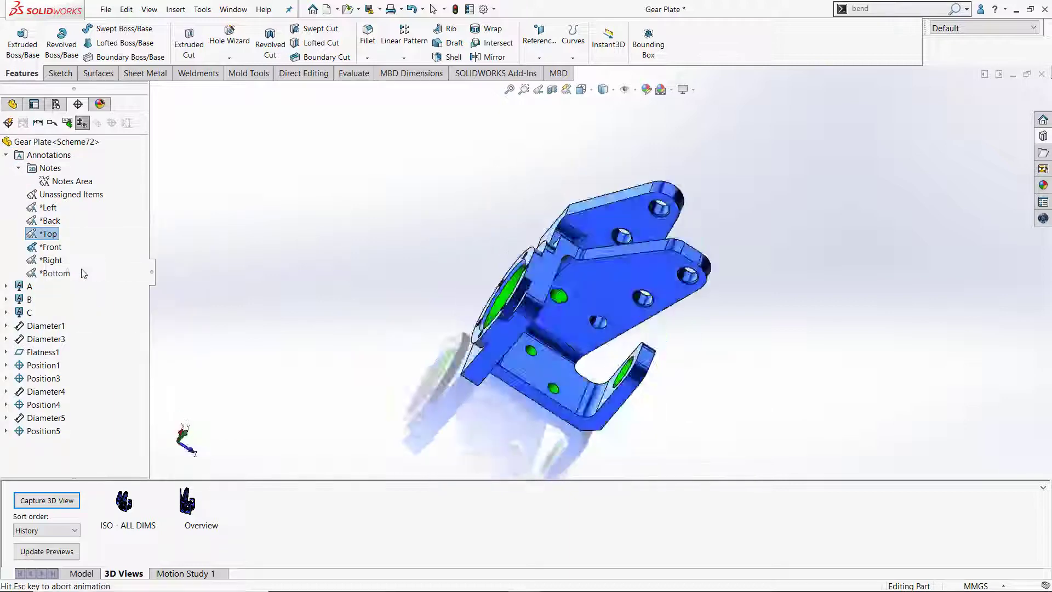
{"action": "mouse_move", "coordinate": [347, 228]}
{"action": "left_mouse_down"}
{"action": "mouse_move", "coordinate": [403, 222]}
{"action": "mouse_move", "coordinate": [390, 232]}
{"action": "left_mouse_up"}
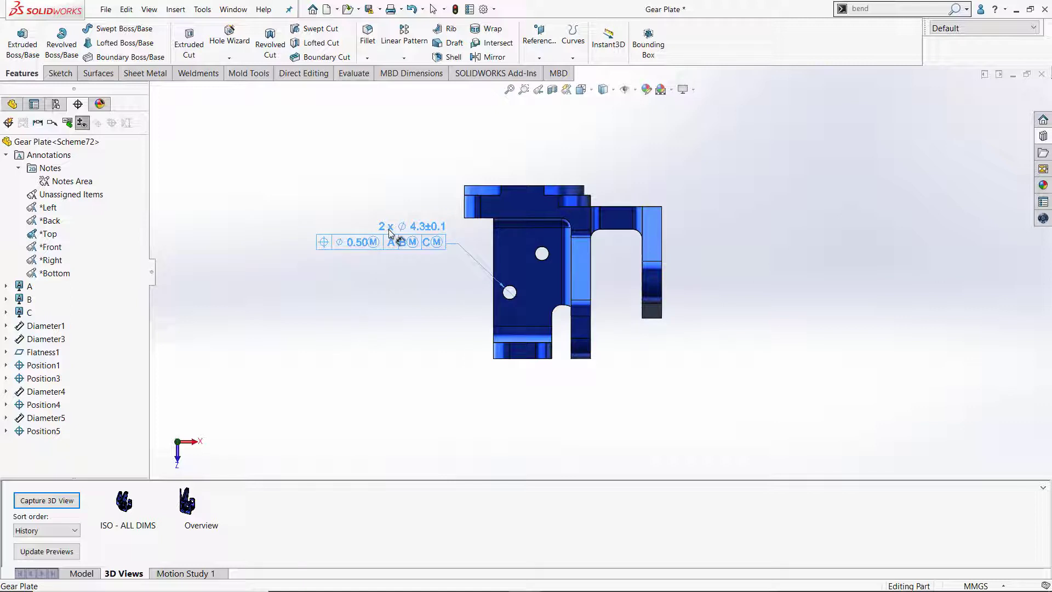
Recreate the basic dimensions for the base holes' position tolerance and move the hole callout clear of the 12 mm dimension.
{"action": "right_click", "coordinate": [30, 433]}
{"action": "left_click", "coordinate": [74, 492]}
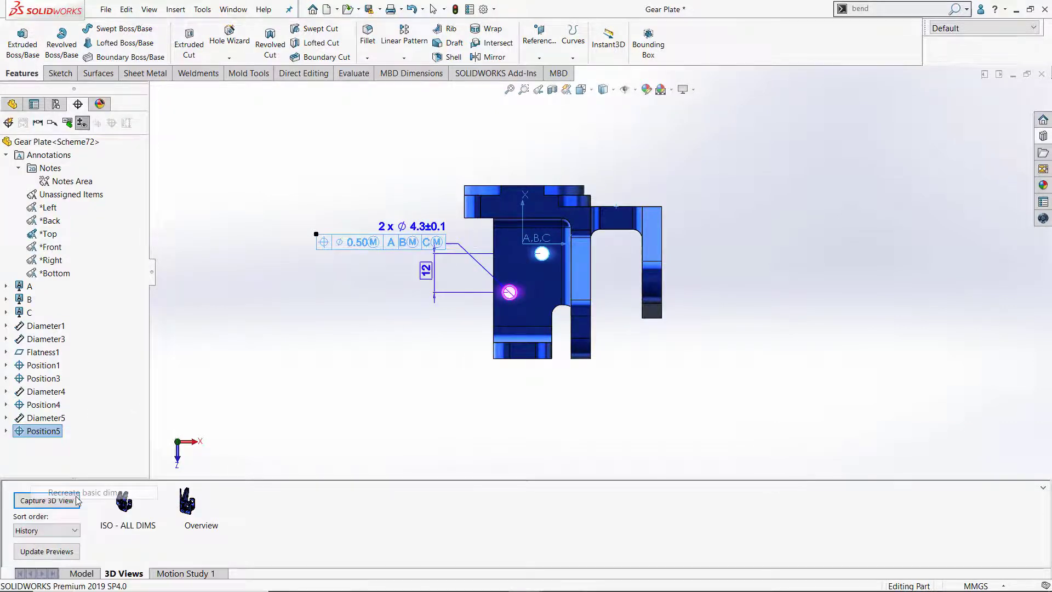
{"action": "left_click_drag", "start_coordinate": [425, 231], "coordinate": [425, 210]}
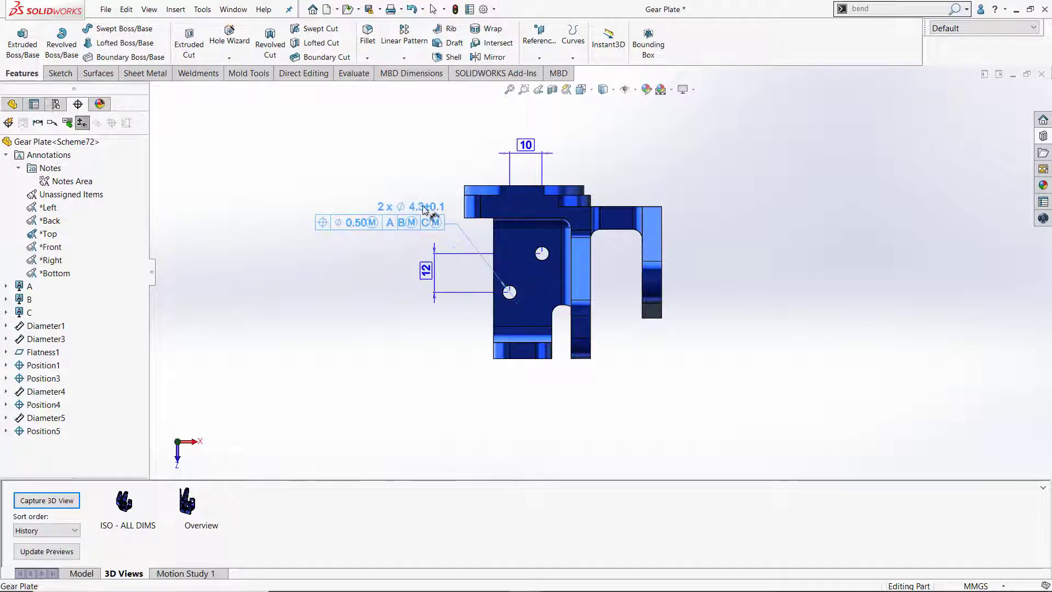
{"action": "key", "text": "Escape"}
{"action": "left_click", "coordinate": [425, 267]}
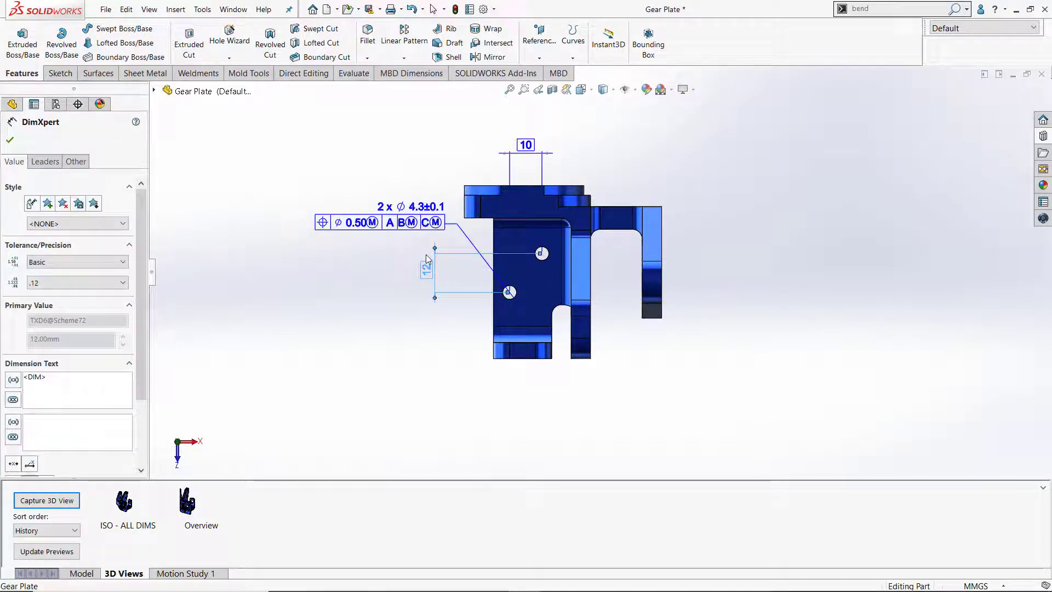
{"action": "left_click", "coordinate": [387, 301]}
Reassign the 4 mm basic dimension from the *Back to the *Top annotation view.
{"action": "mouse_move", "coordinate": [543, 402]}
{"action": "middle_mouse_down"}
{"action": "mouse_move", "coordinate": [518, 155]}
{"action": "mouse_move", "coordinate": [567, 427]}
{"action": "middle_mouse_up"}
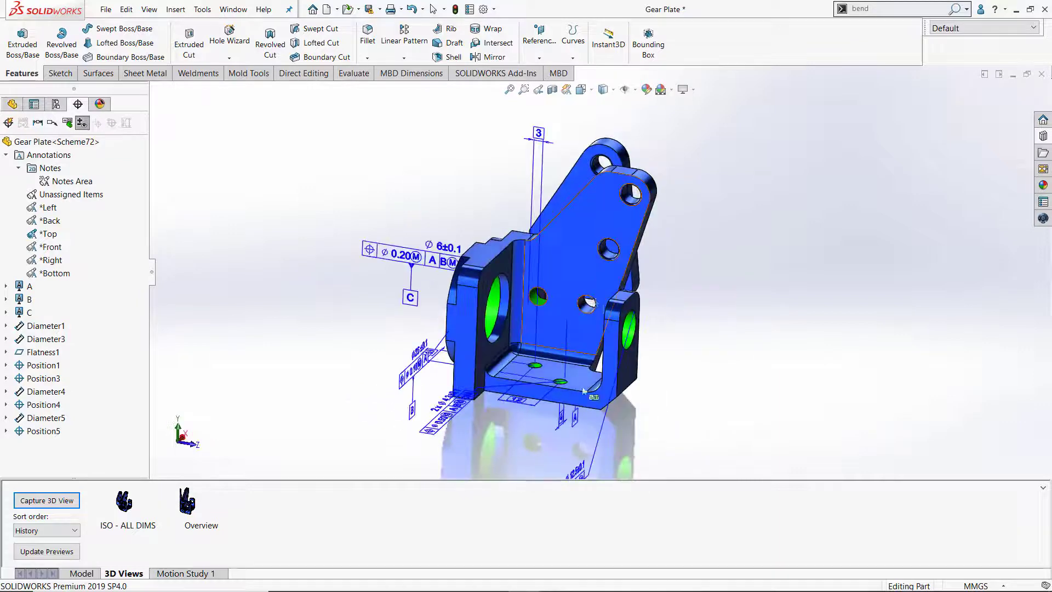
{"action": "right_click", "coordinate": [562, 421]}
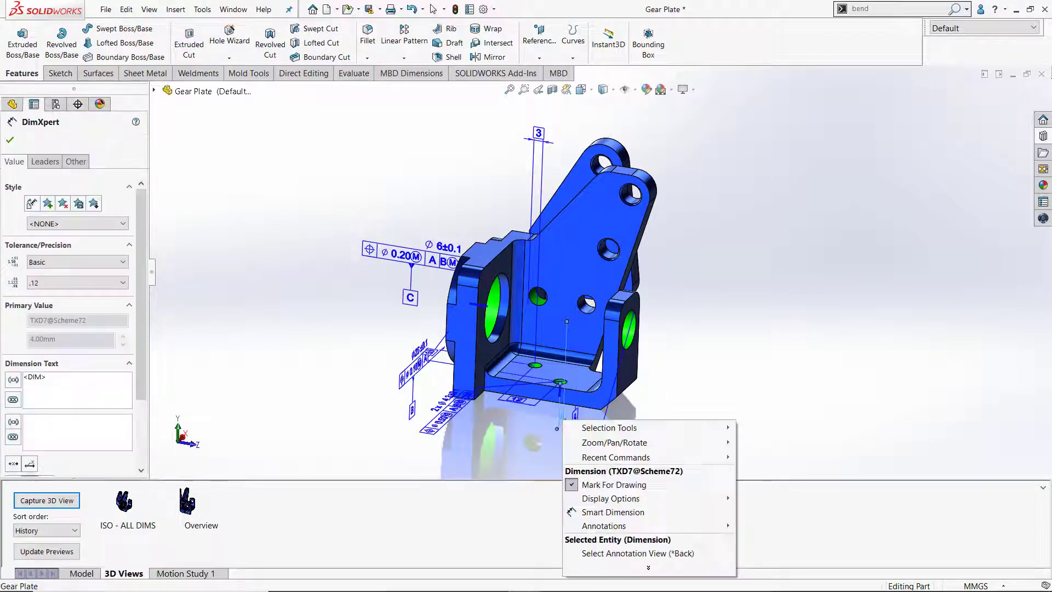
{"action": "left_click", "coordinate": [646, 553]}
{"action": "left_click", "coordinate": [679, 541]}
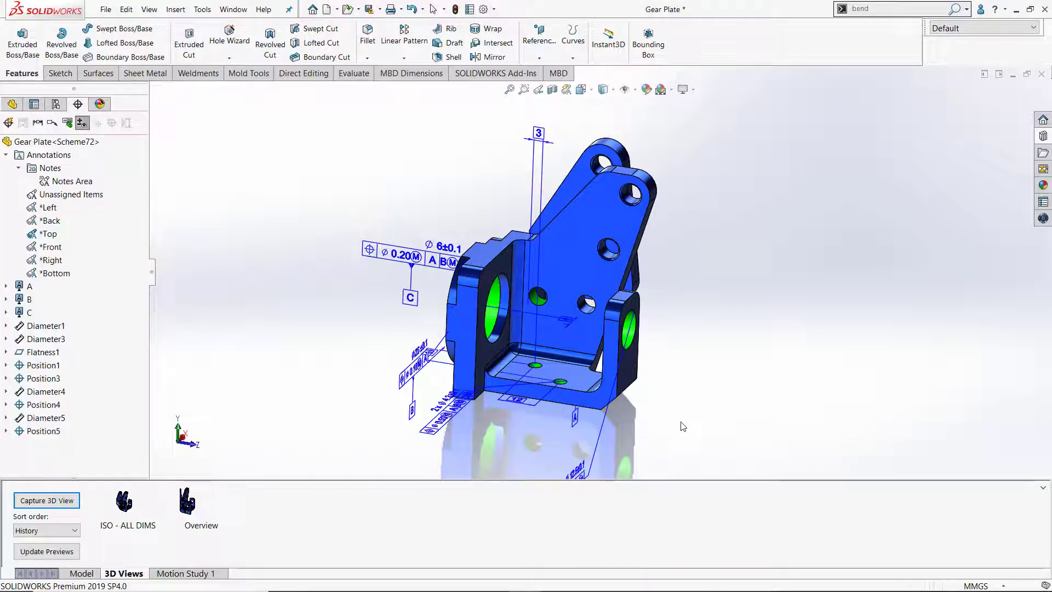
Orient the model to the *Top annotation view and place the 4 mm basic dimension beside the 10 mm one above the part.
{"action": "right_click", "coordinate": [39, 235]}
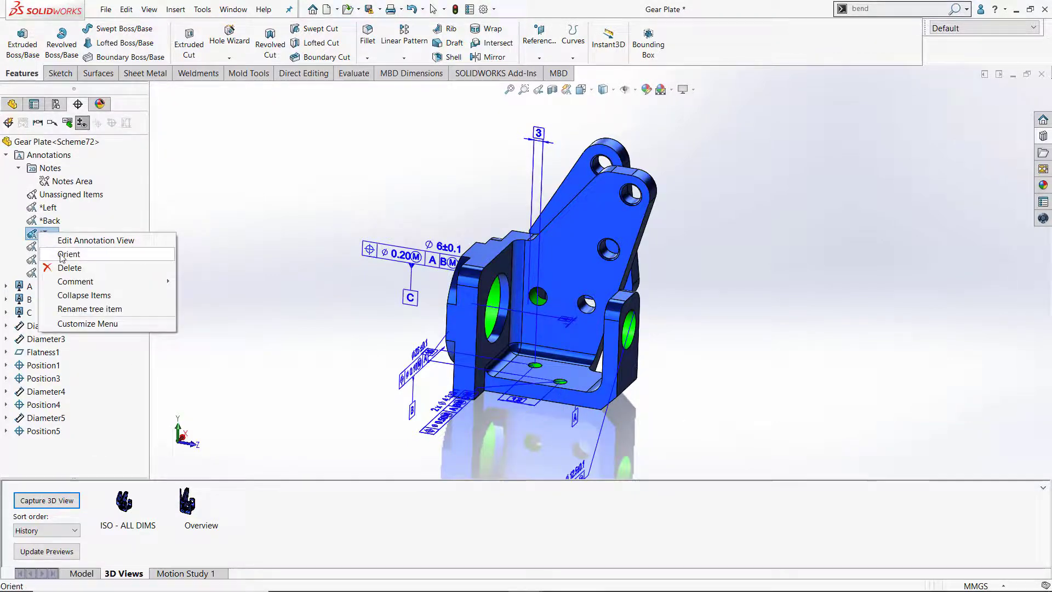
{"action": "left_click", "coordinate": [71, 247]}
{"action": "left_click", "coordinate": [512, 299]}
{"action": "left_click", "coordinate": [476, 160]}
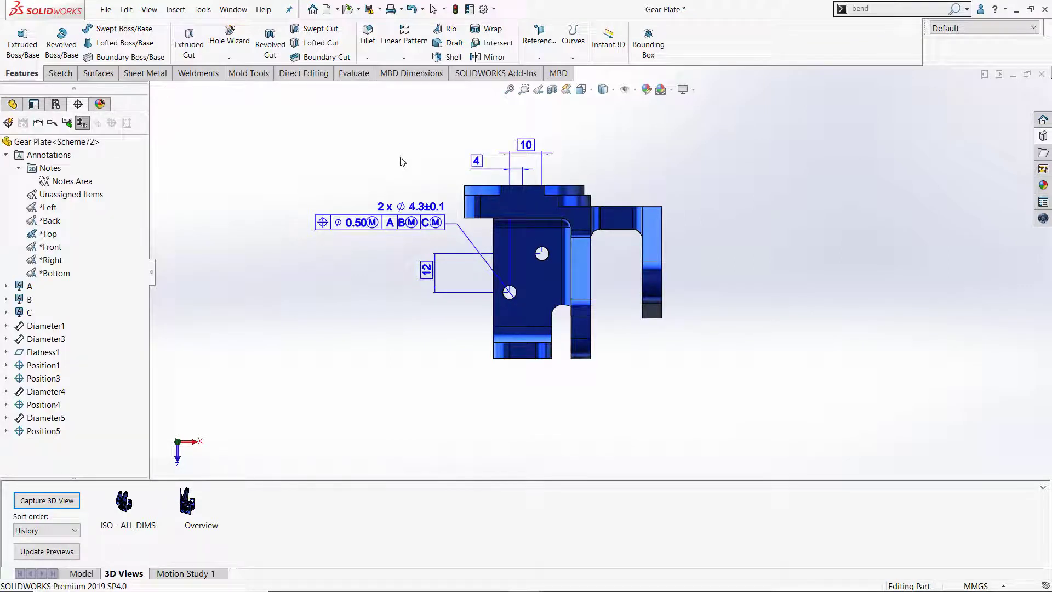
Capture a 3D view named *Top that includes only the *Top annotation view.
{"action": "left_click", "coordinate": [36, 501]}
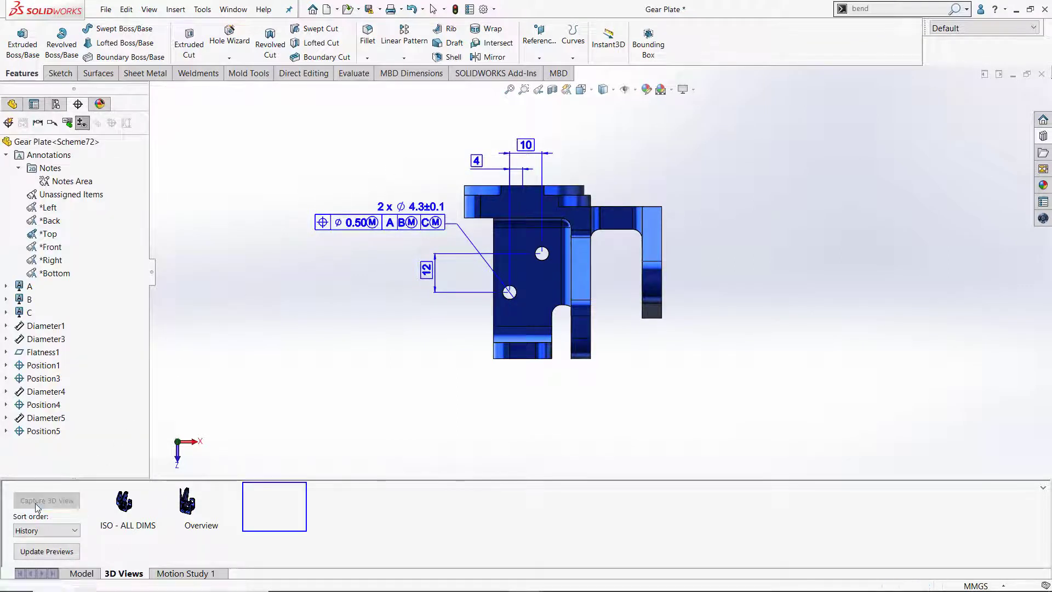
{"action": "left_click", "coordinate": [34, 380]}
{"action": "left_click", "coordinate": [34, 370]}
{"action": "left_click", "coordinate": [34, 361]}
{"action": "left_click", "coordinate": [38, 389]}
{"action": "left_click", "coordinate": [40, 398]}
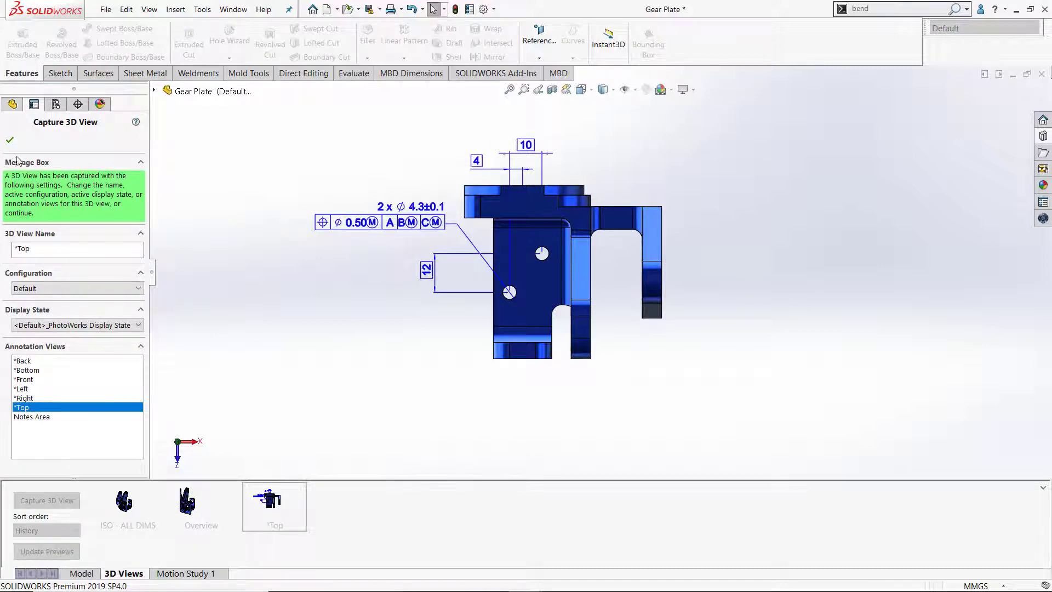
{"action": "left_click", "coordinate": [9, 140]}
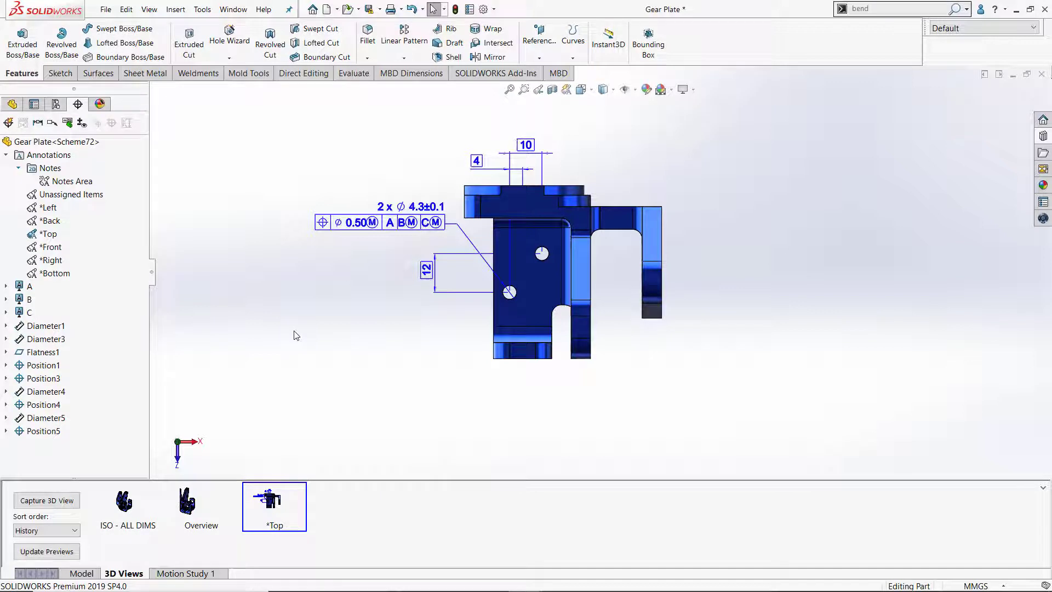
Activate and reorient to the *Front annotation view, moving the Ø26 callout higher and the Ø12.5 callout further below the part.
{"action": "right_click", "coordinate": [53, 251]}
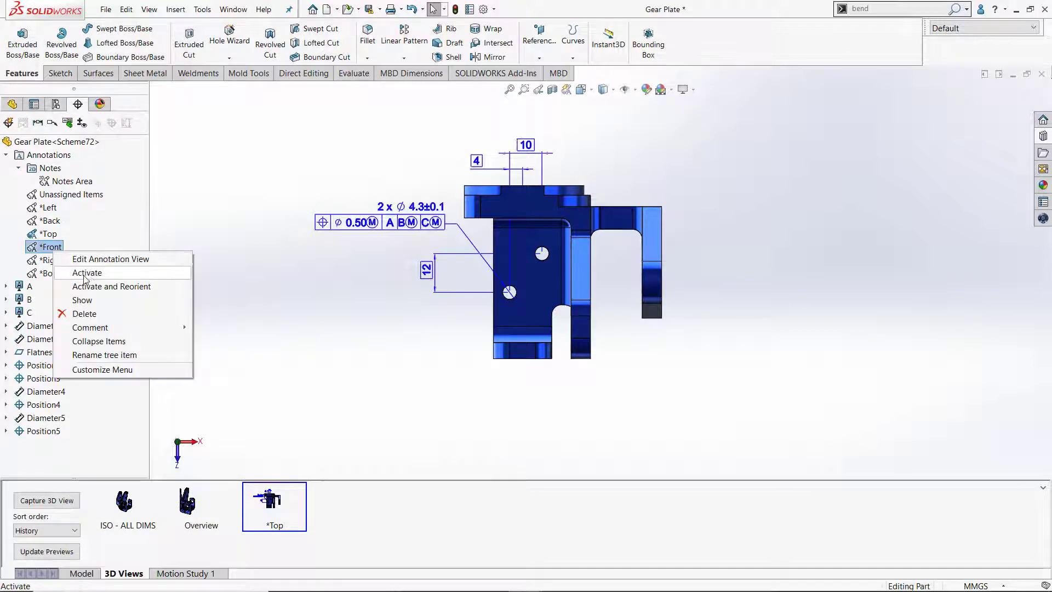
{"action": "left_click", "coordinate": [112, 285]}
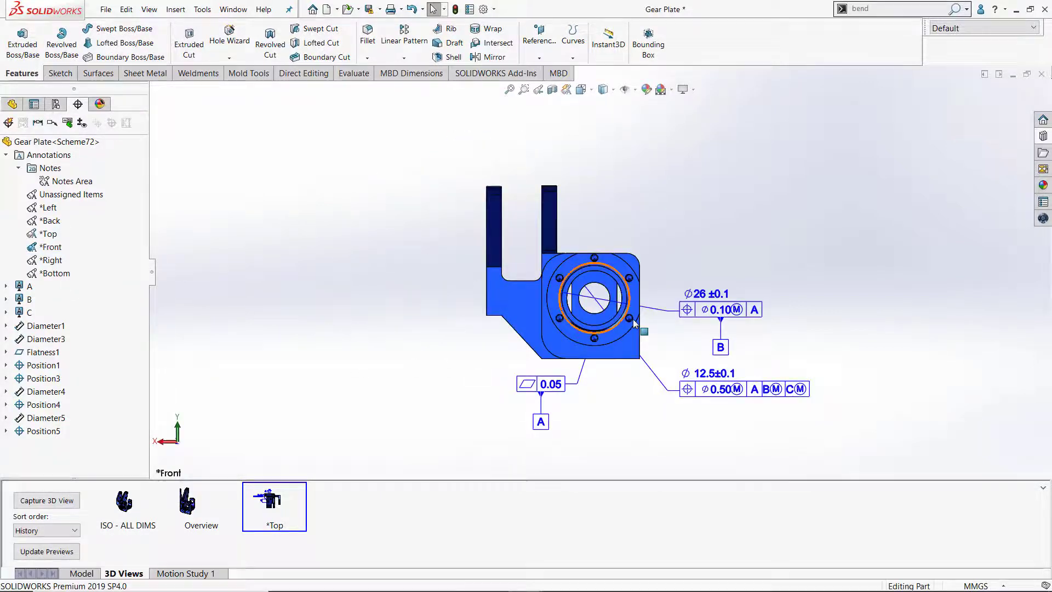
{"action": "left_click_drag", "start_coordinate": [729, 296], "coordinate": [719, 232]}
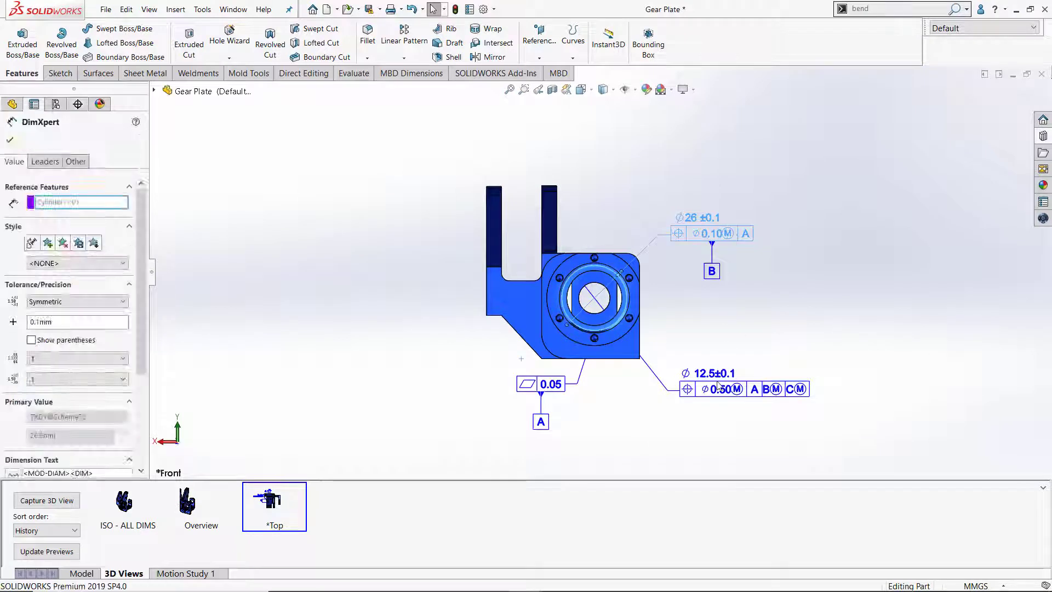
{"action": "left_click_drag", "start_coordinate": [715, 381], "coordinate": [720, 399]}
{"action": "left_click", "coordinate": [495, 404]}
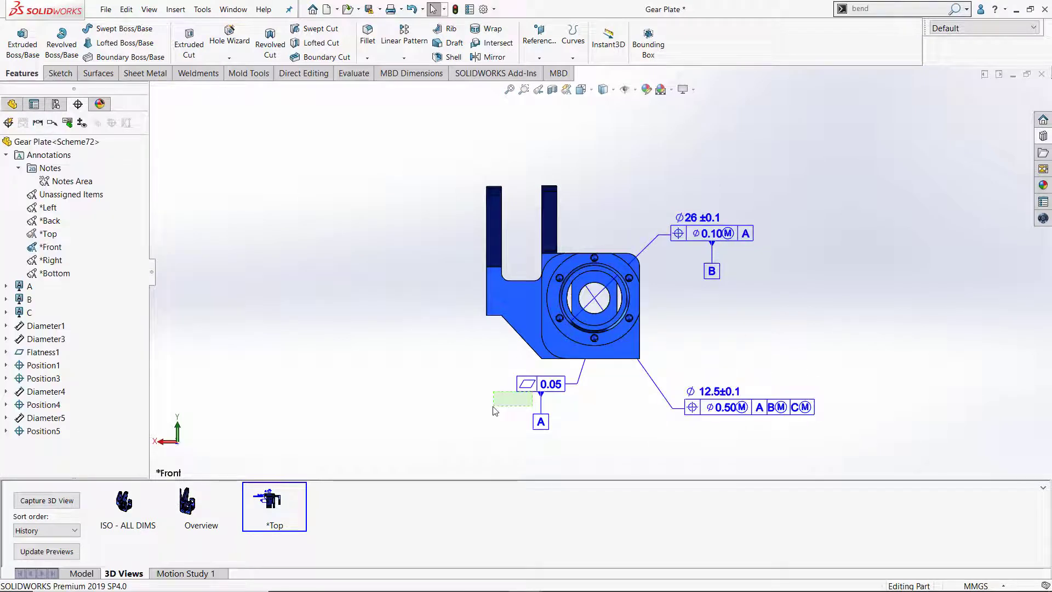
{"action": "left_click", "coordinate": [601, 304]}
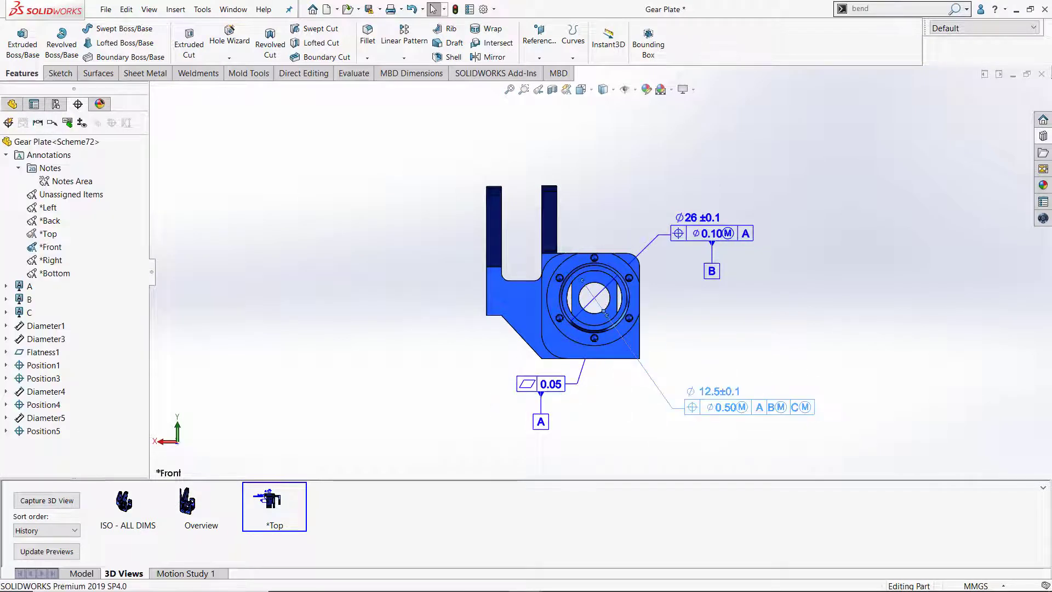
{"action": "left_click", "coordinate": [622, 274]}
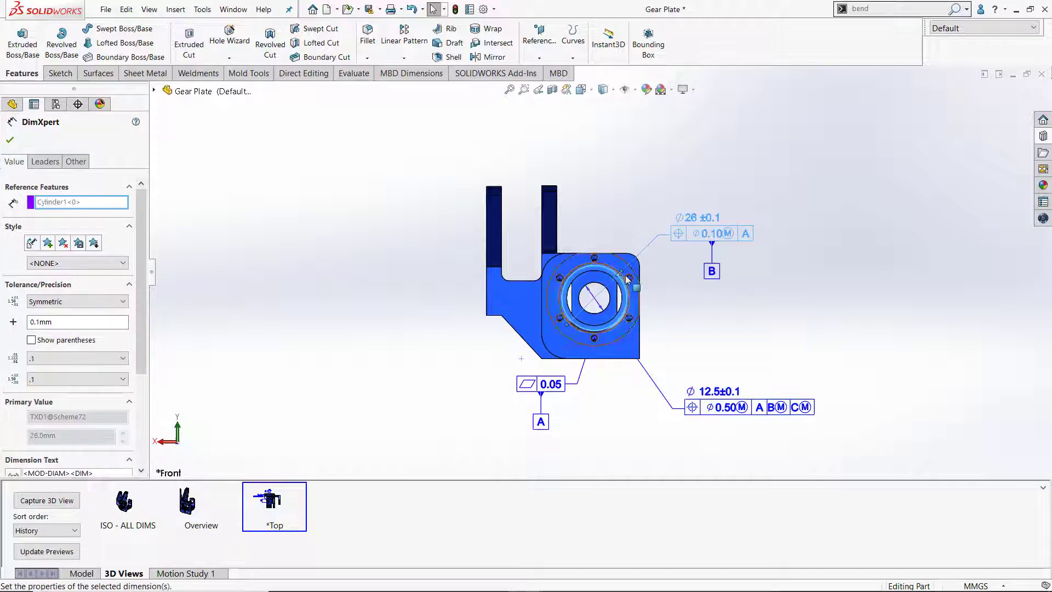
{"action": "left_click", "coordinate": [684, 313]}
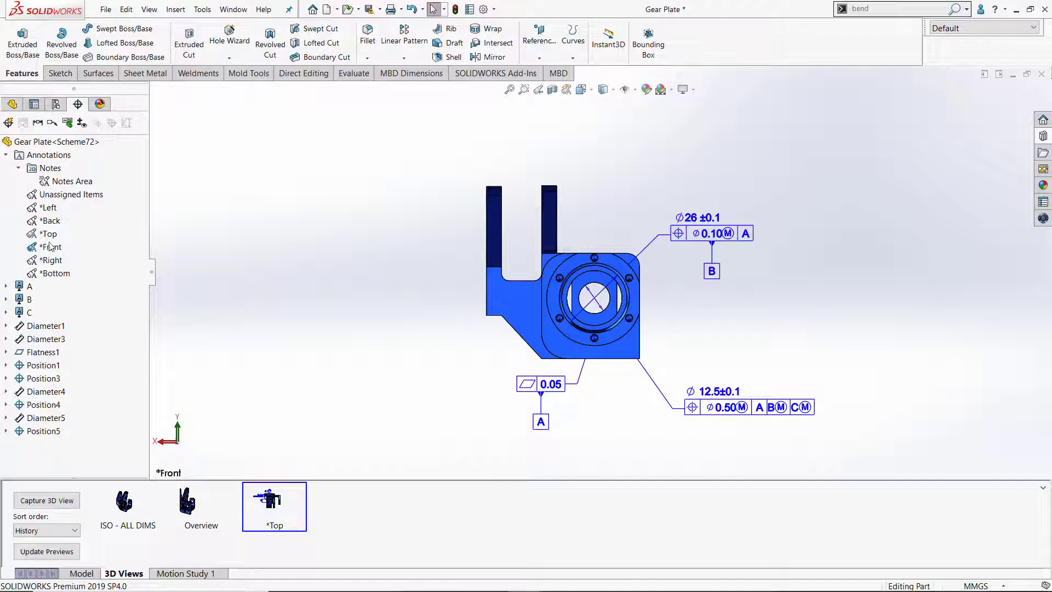
Capture a 3D view named *Front that includes only the *Front annotation view.
{"action": "left_click", "coordinate": [46, 499]}
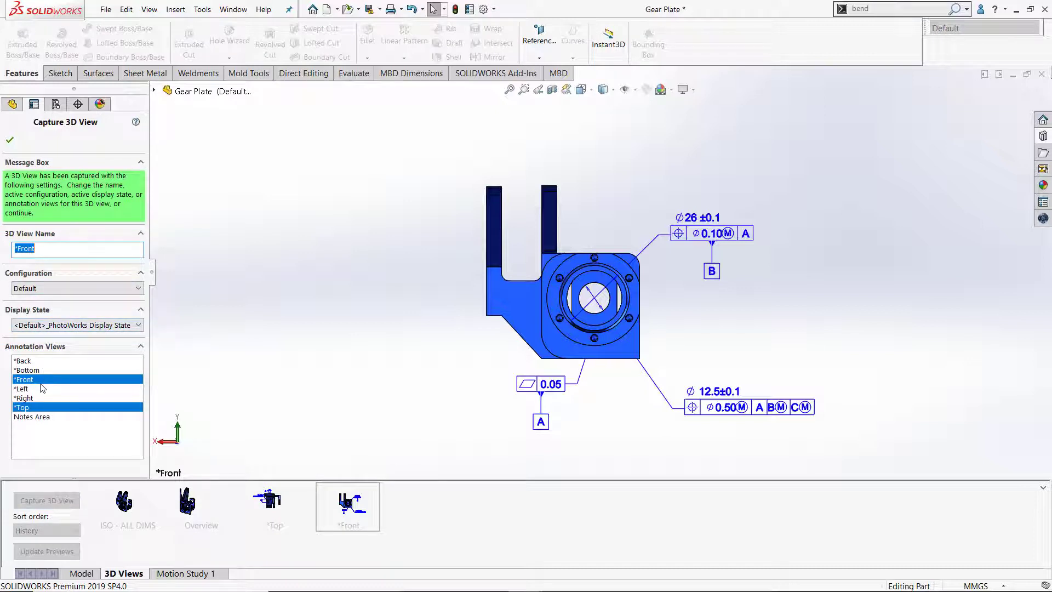
{"action": "left_click", "coordinate": [36, 408]}
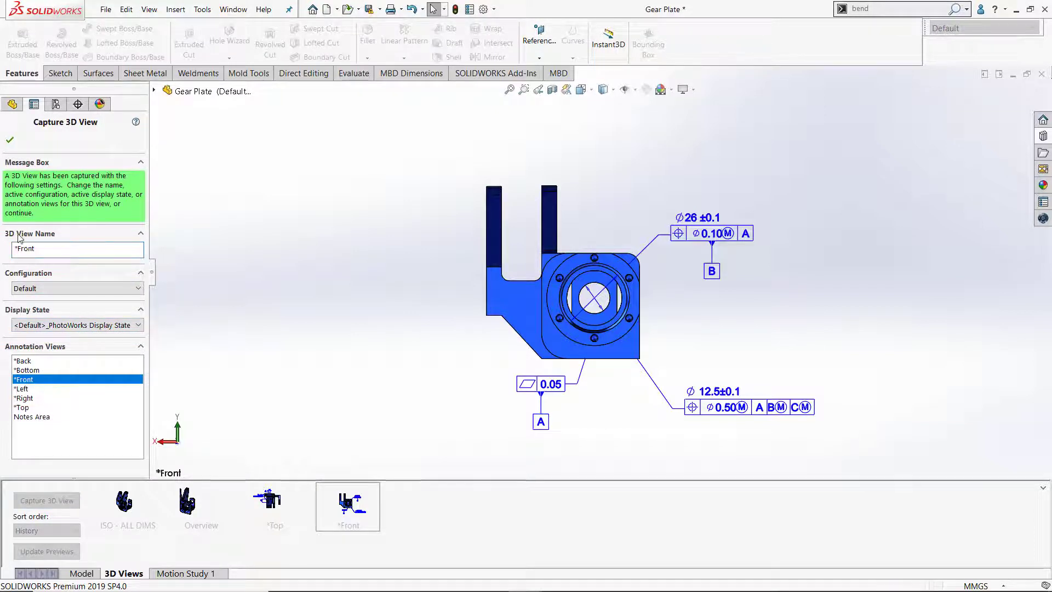
{"action": "left_click", "coordinate": [11, 141]}
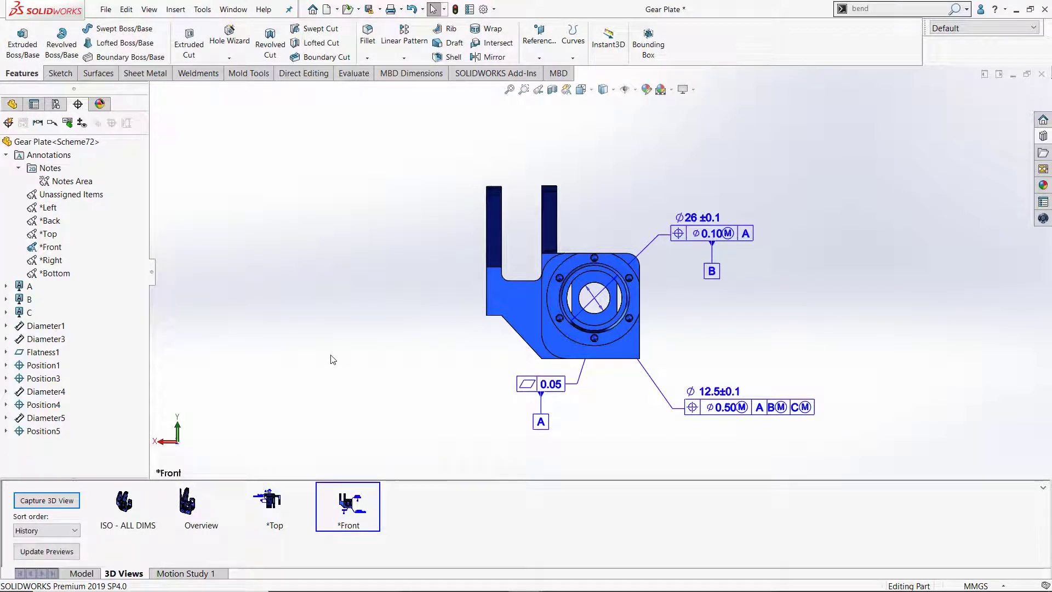
Apply an auto dimension scheme with plus and minus tolerances and polar pattern dimensioning, using the front ring face as primary datum and its hole pattern as scope.
{"action": "left_click", "coordinate": [9, 123]}
{"action": "middle_click_drag", "start_coordinate": [660, 310], "coordinate": [294, 345]}
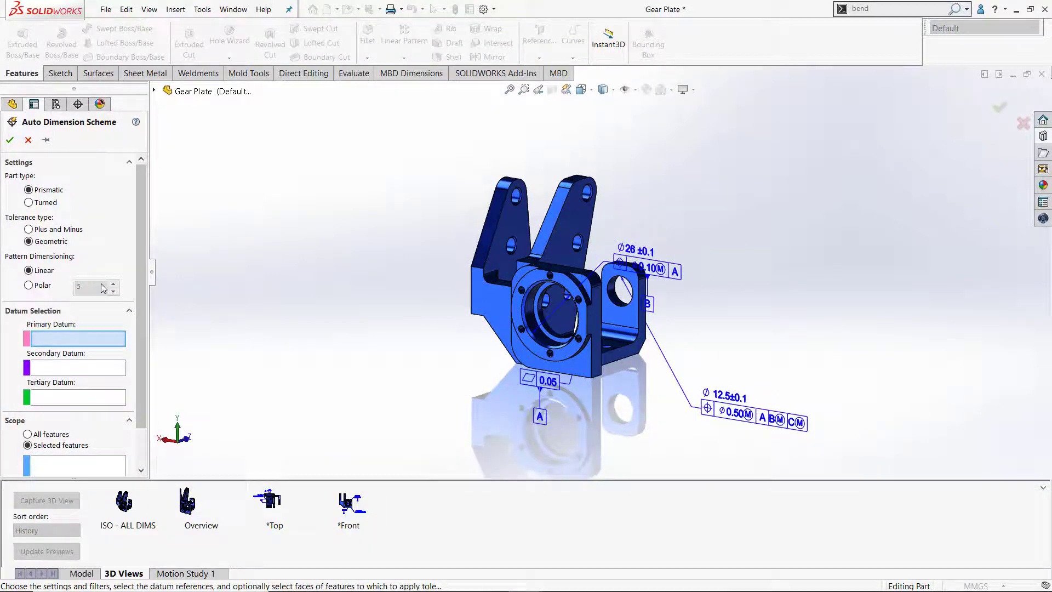
{"action": "left_click", "coordinate": [55, 230]}
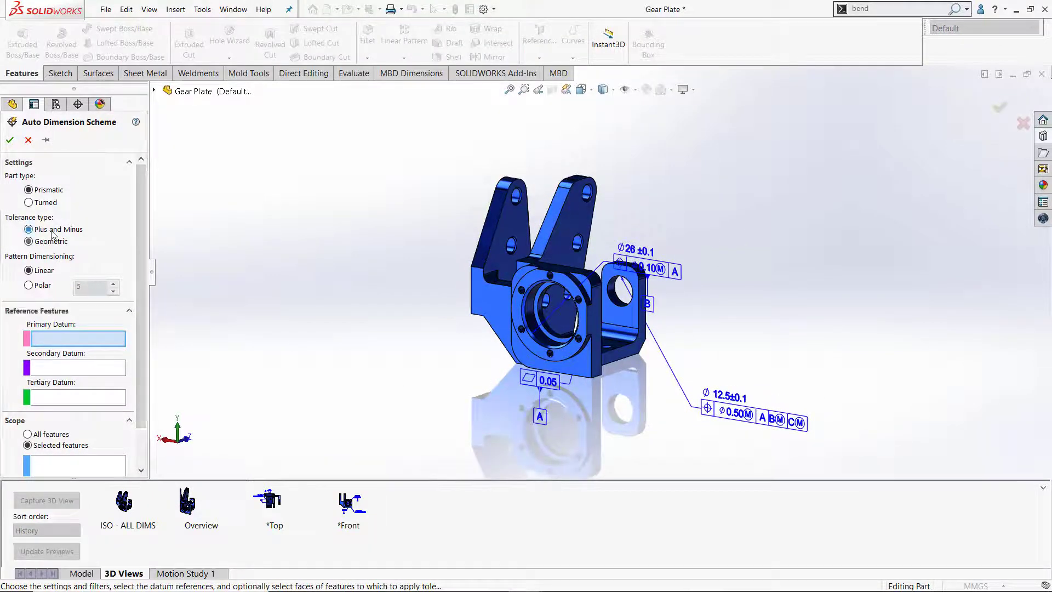
{"action": "left_click", "coordinate": [38, 289]}
{"action": "left_click", "coordinate": [521, 324]}
{"action": "left_click", "coordinate": [91, 469]}
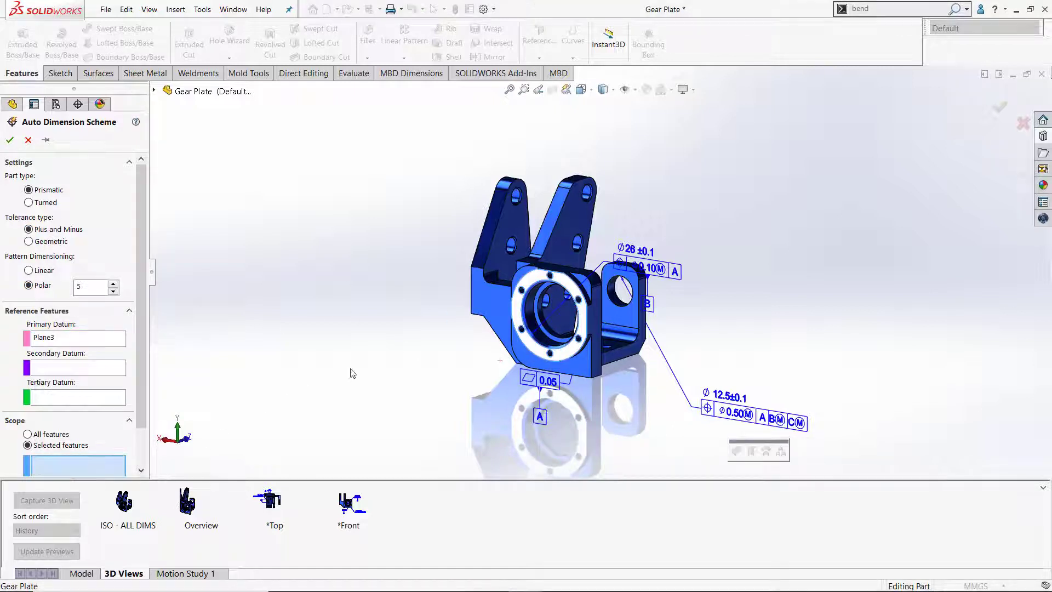
{"action": "left_click", "coordinate": [555, 276]}
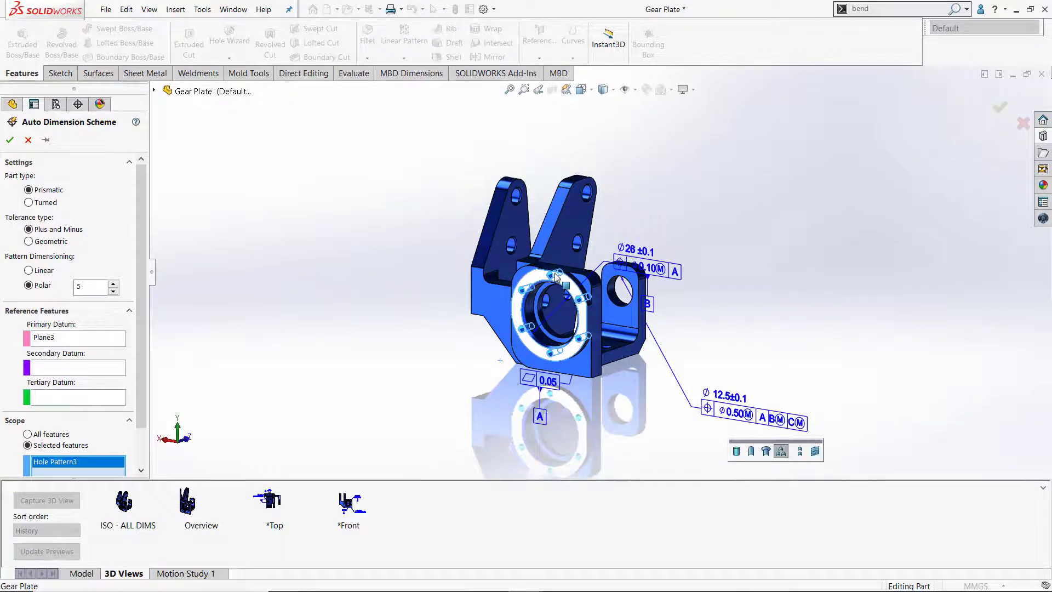
{"action": "right_click", "coordinate": [357, 289]}
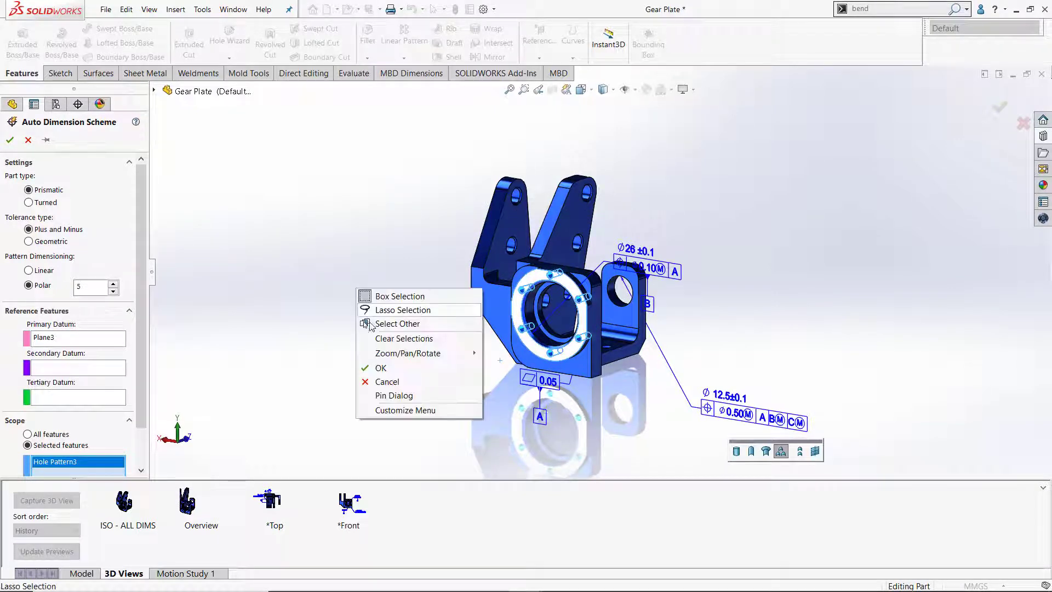
{"action": "left_click", "coordinate": [387, 368]}
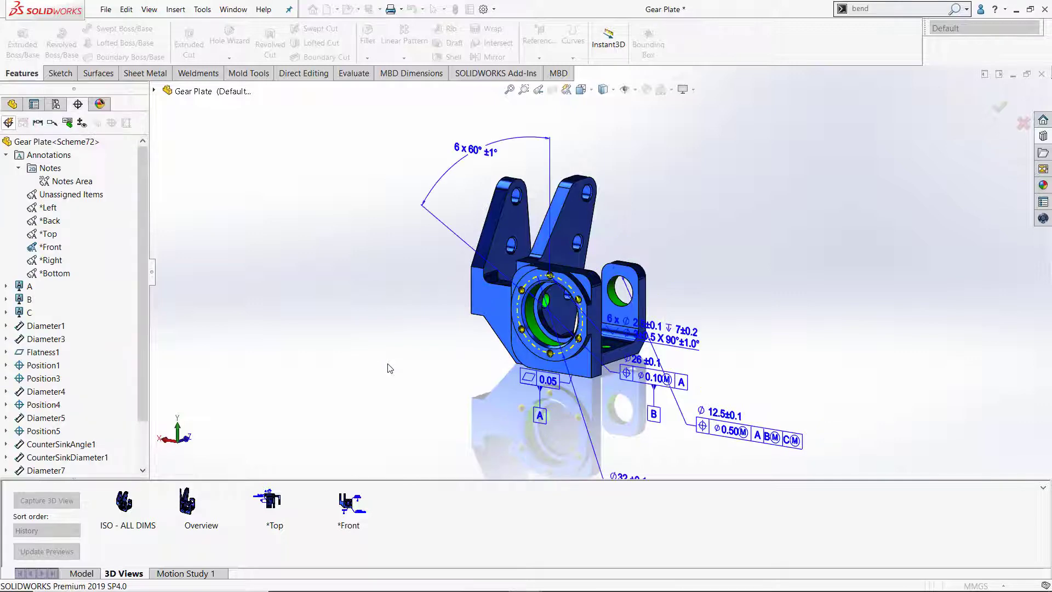
Open the *Front 3D view and move the six-hole Ø2.5 callout and the Ø12.5 callout to the upper right of the part.
{"action": "left_click", "coordinate": [361, 504]}
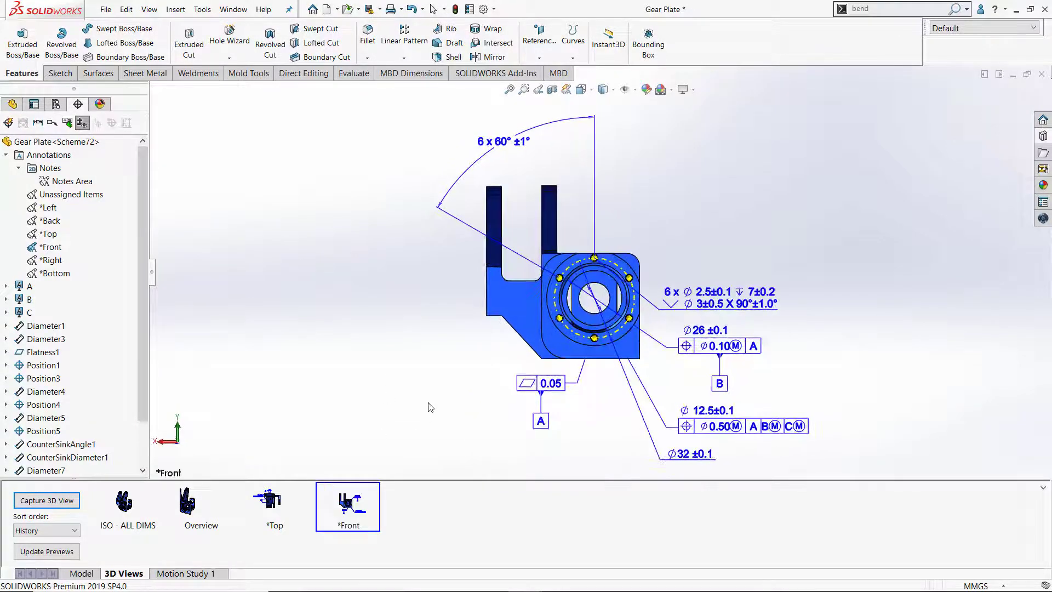
{"action": "left_click_drag", "start_coordinate": [718, 297], "coordinate": [701, 193]}
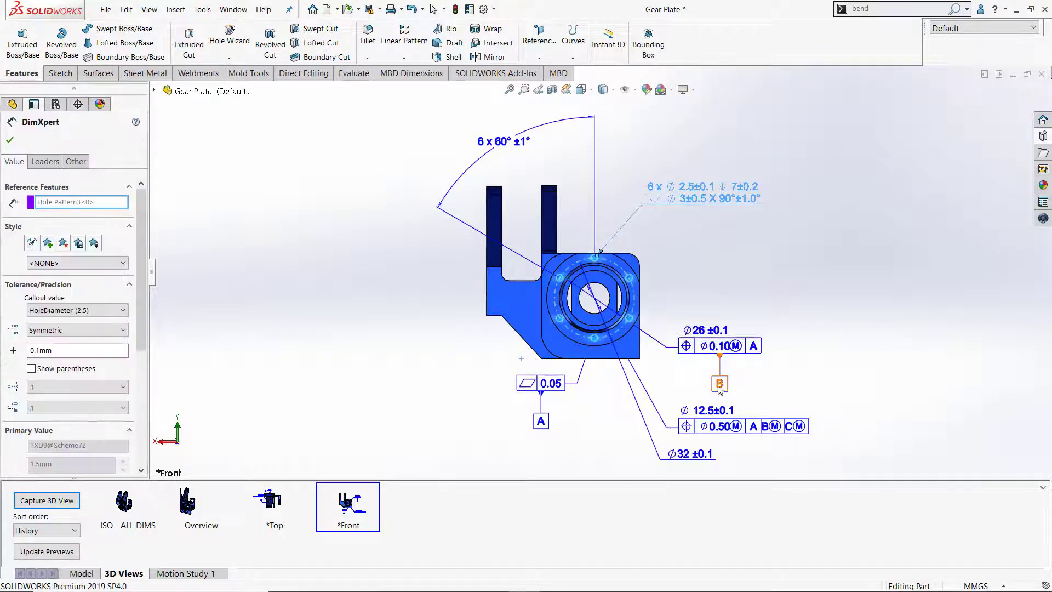
{"action": "left_click_drag", "start_coordinate": [716, 414], "coordinate": [700, 234]}
{"action": "left_click", "coordinate": [718, 285]}
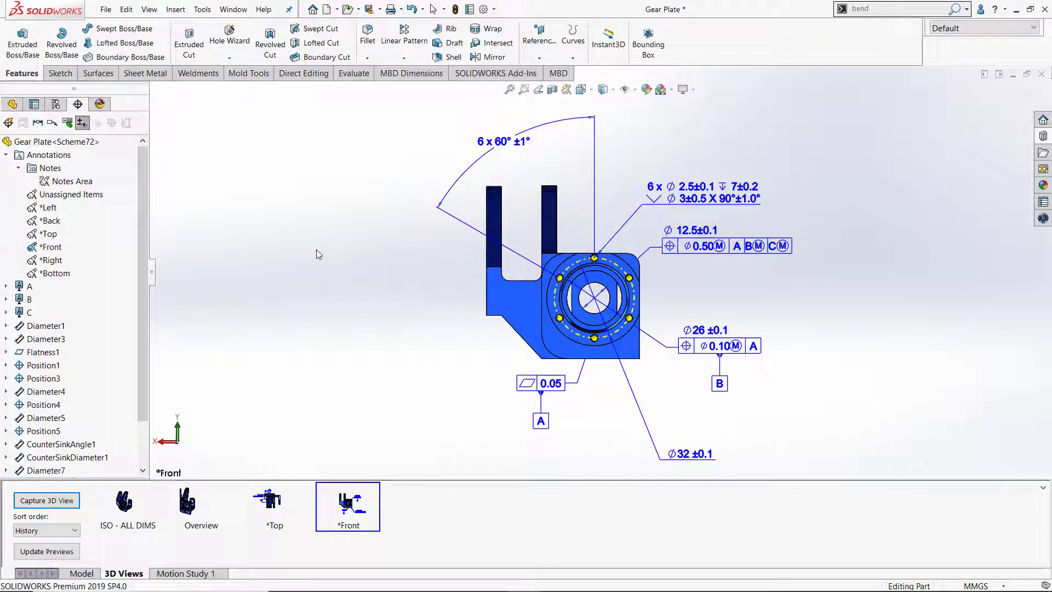
Insert a second annotation view facing *Front and move the 6 x 60° angle, six-hole Ø2.5 callout and Ø32 dimension into it.
{"action": "right_click", "coordinate": [55, 154]}
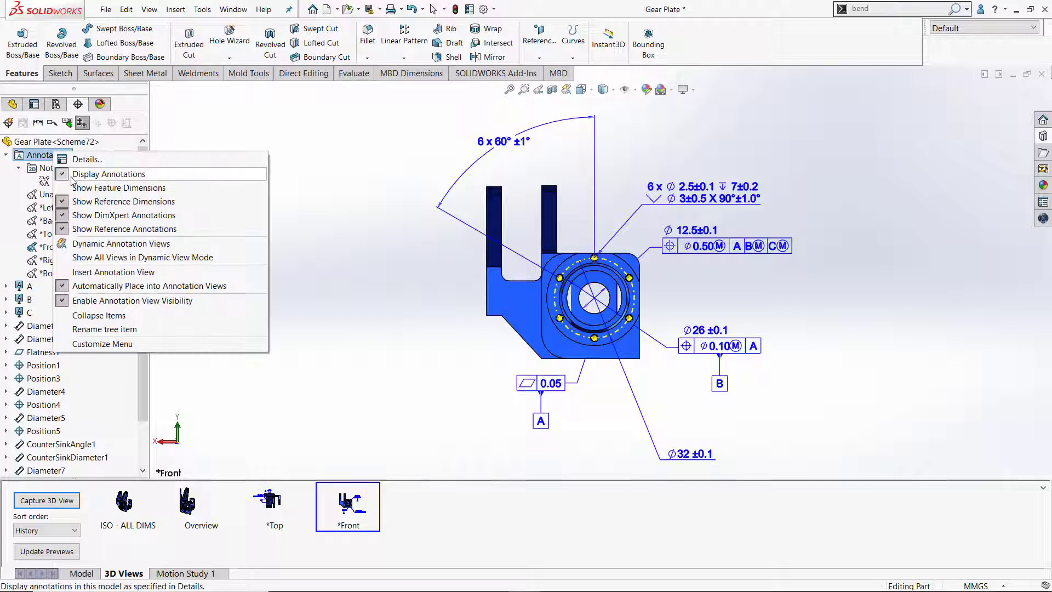
{"action": "left_click", "coordinate": [139, 272]}
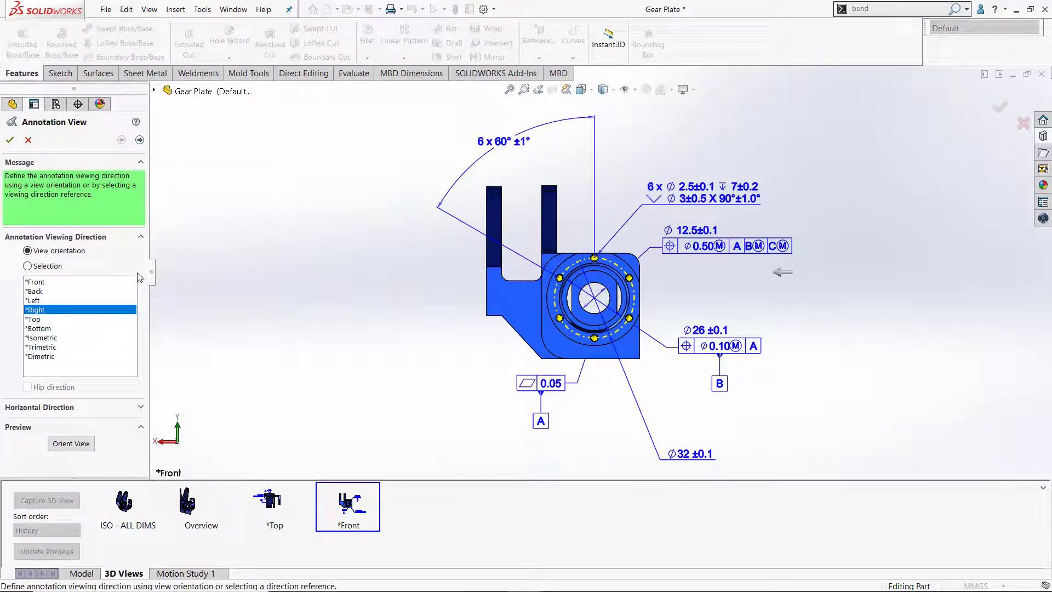
{"action": "left_click", "coordinate": [42, 282]}
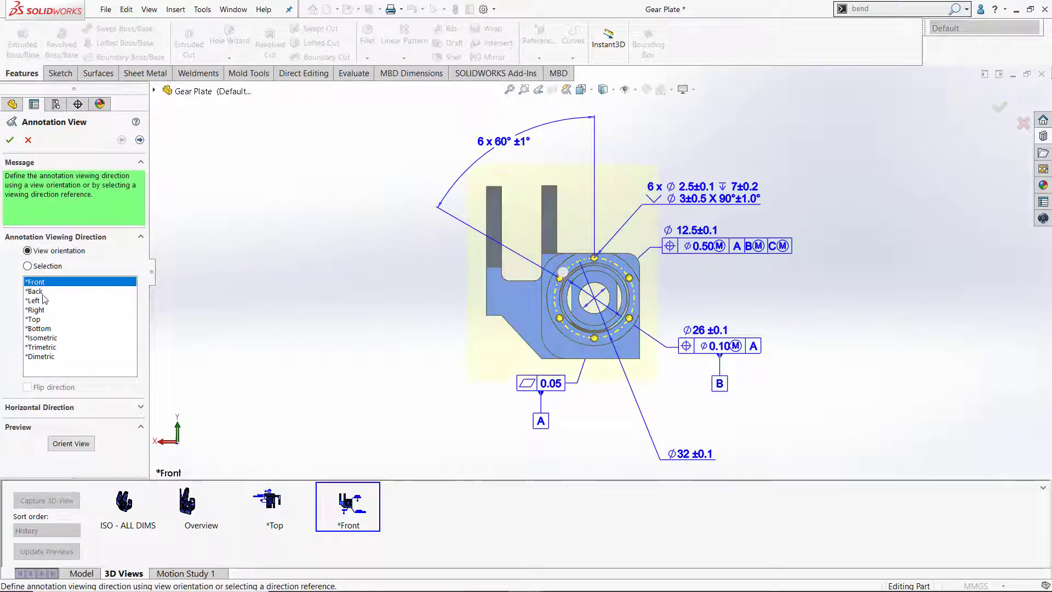
{"action": "left_click", "coordinate": [139, 139]}
{"action": "left_click", "coordinate": [503, 141]}
{"action": "left_click", "coordinate": [702, 189]}
{"action": "left_click", "coordinate": [700, 457]}
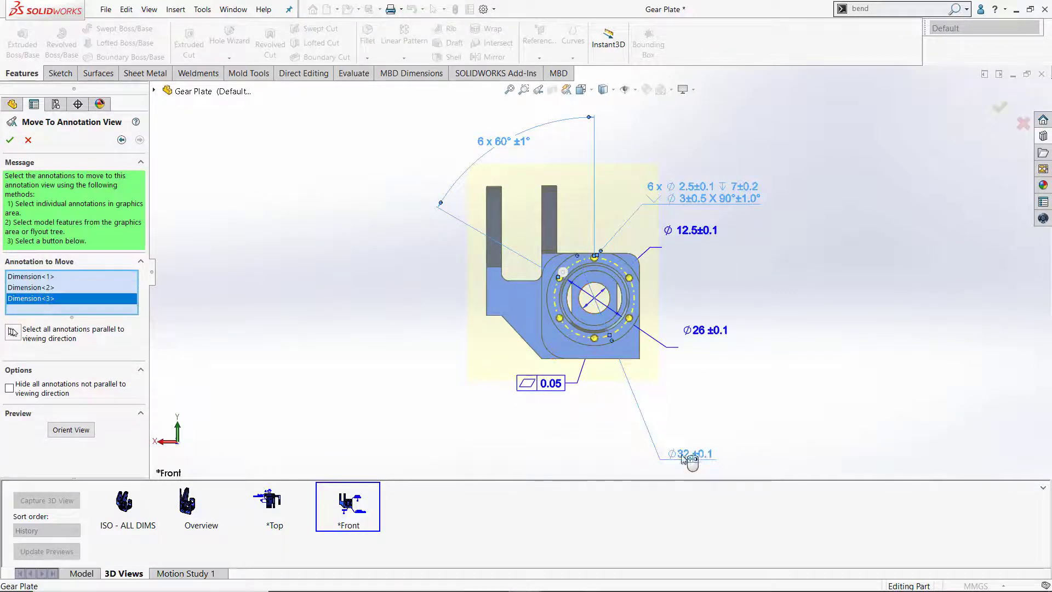
{"action": "left_click", "coordinate": [9, 139]}
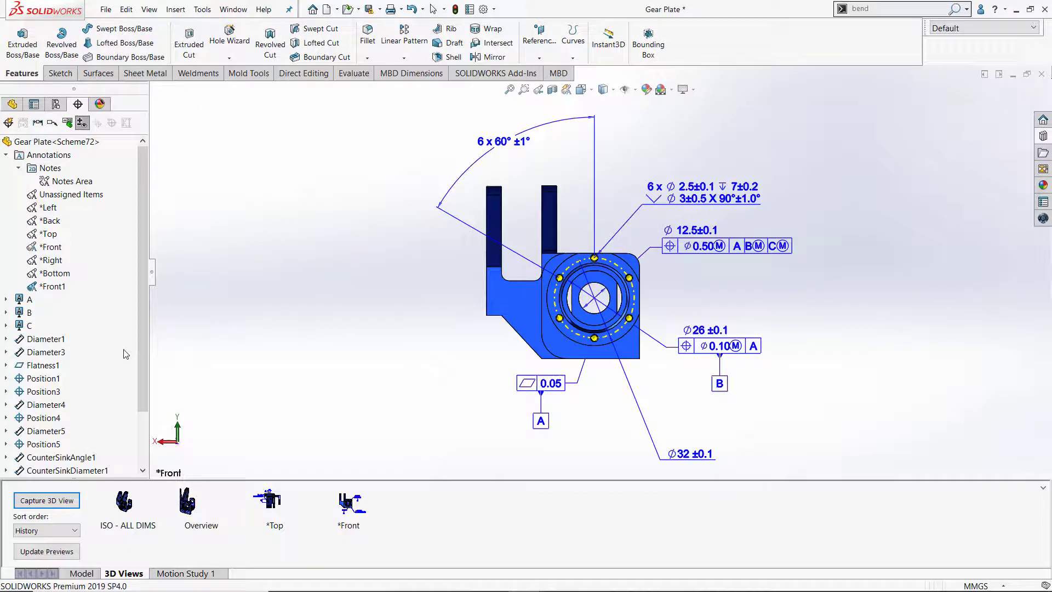
Capture a 3D view named *Front1 that includes only the *Front1 annotation view.
{"action": "left_click", "coordinate": [34, 498]}
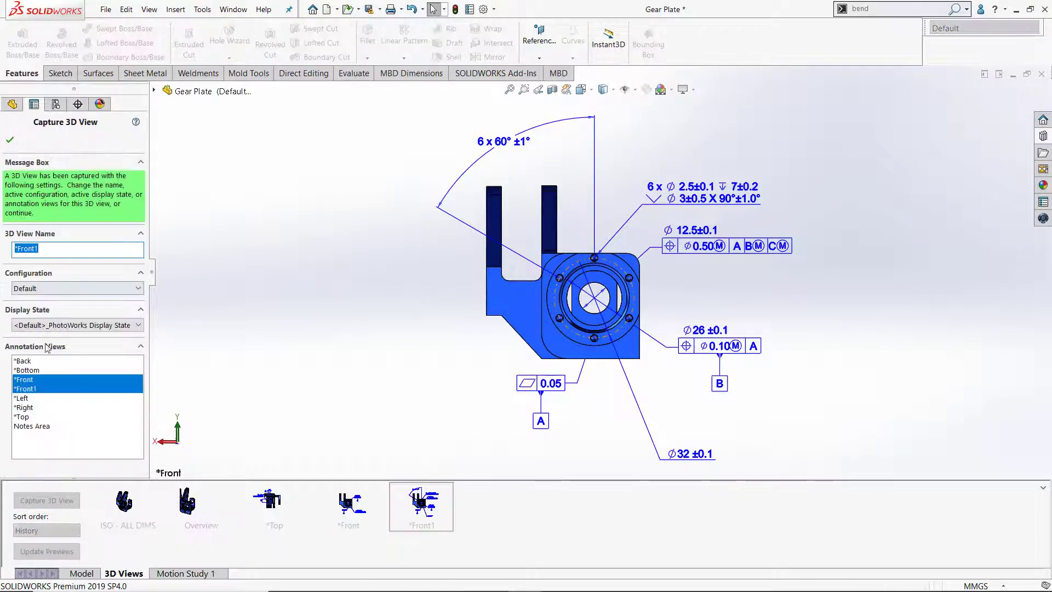
{"action": "left_click", "coordinate": [31, 381], "text": "ctrl"}
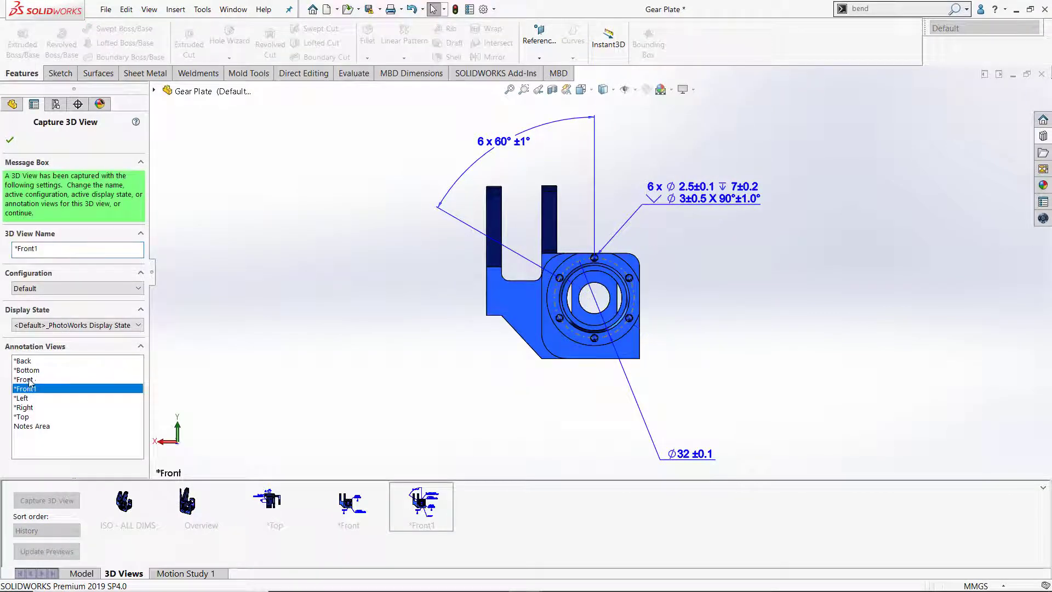
{"action": "left_click", "coordinate": [10, 140]}
Move the Ø32 dimension up closer to the part and update the previews of the captured 3D views.
{"action": "left_click_drag", "start_coordinate": [689, 457], "coordinate": [690, 376]}
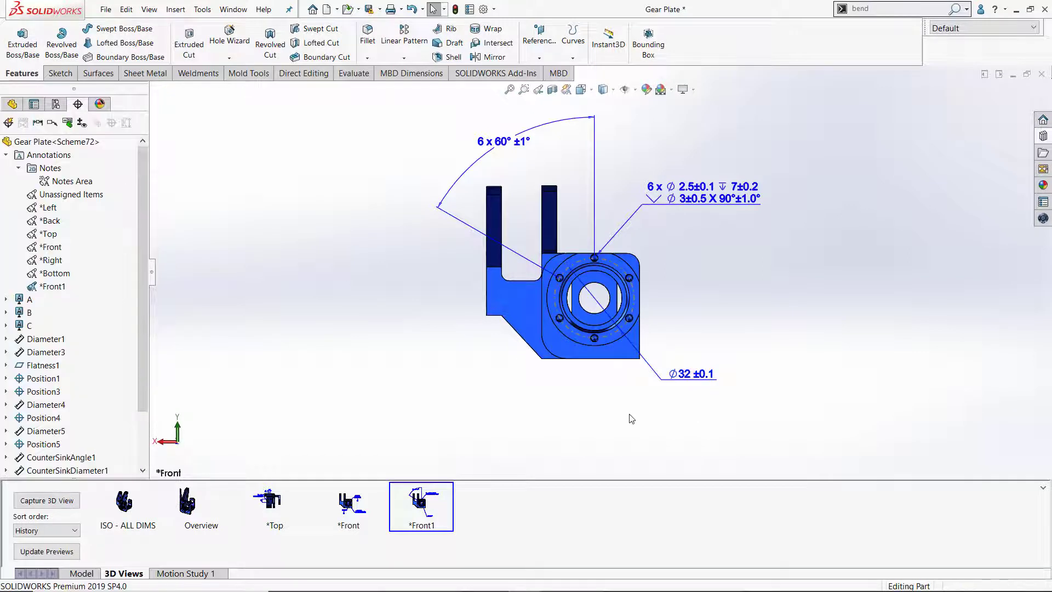
{"action": "left_click", "coordinate": [70, 549]}
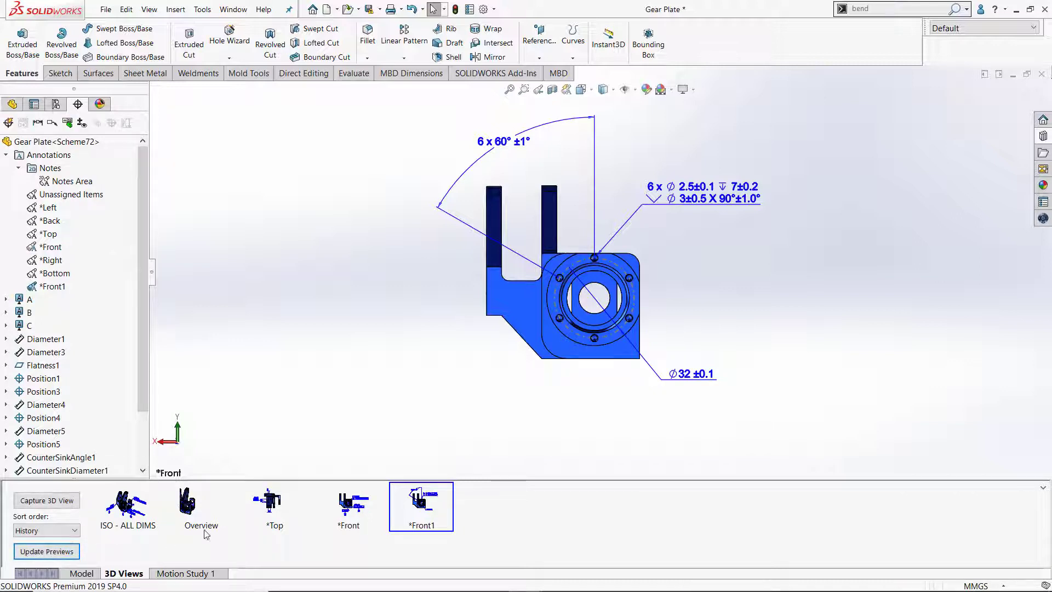
{"action": "left_click", "coordinate": [362, 511]}
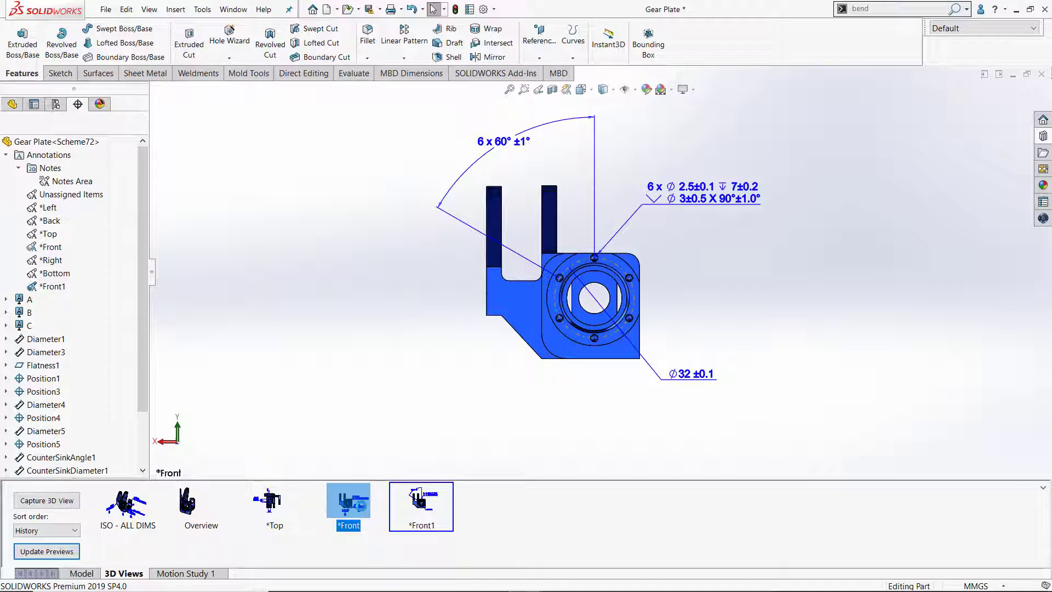
{"action": "left_click", "coordinate": [272, 509]}
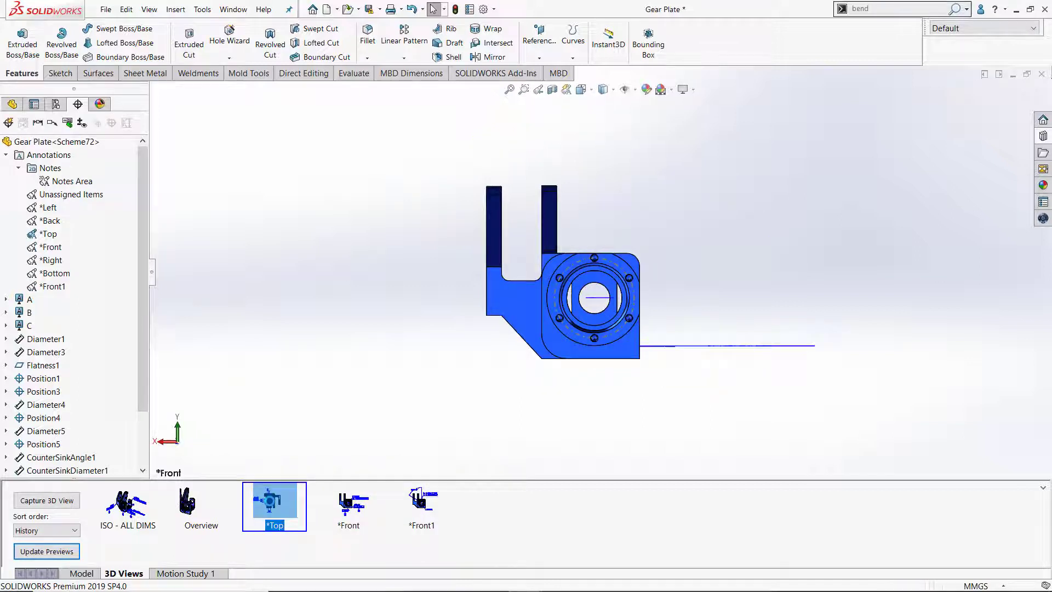
{"action": "left_click", "coordinate": [422, 502]}
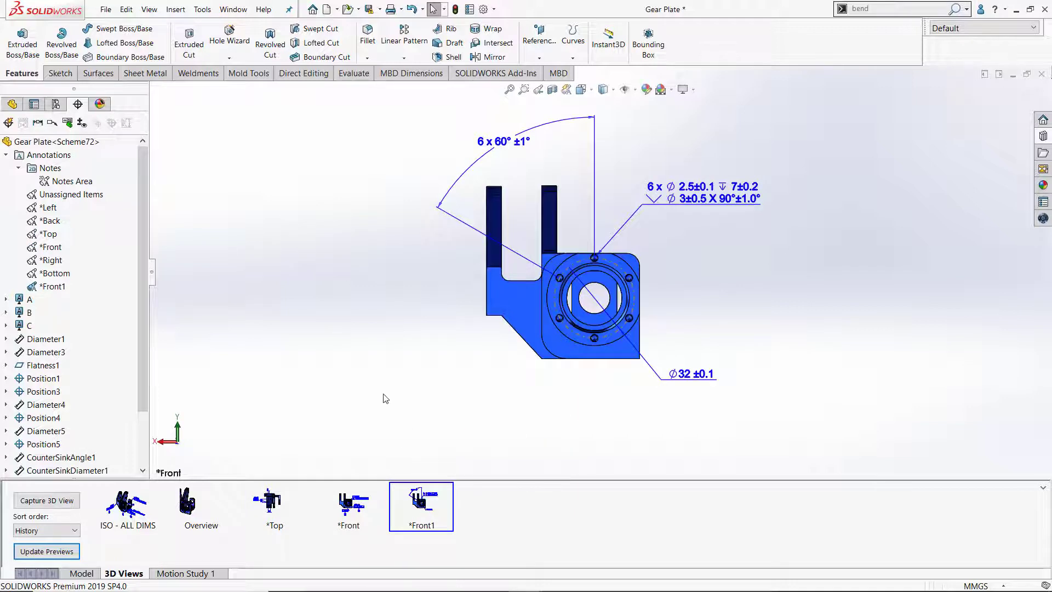
Activate and reorient to the *Right annotation view and capture a 3D view named *Right that includes only it.
{"action": "right_click", "coordinate": [45, 257]}
{"action": "left_click", "coordinate": [108, 291]}
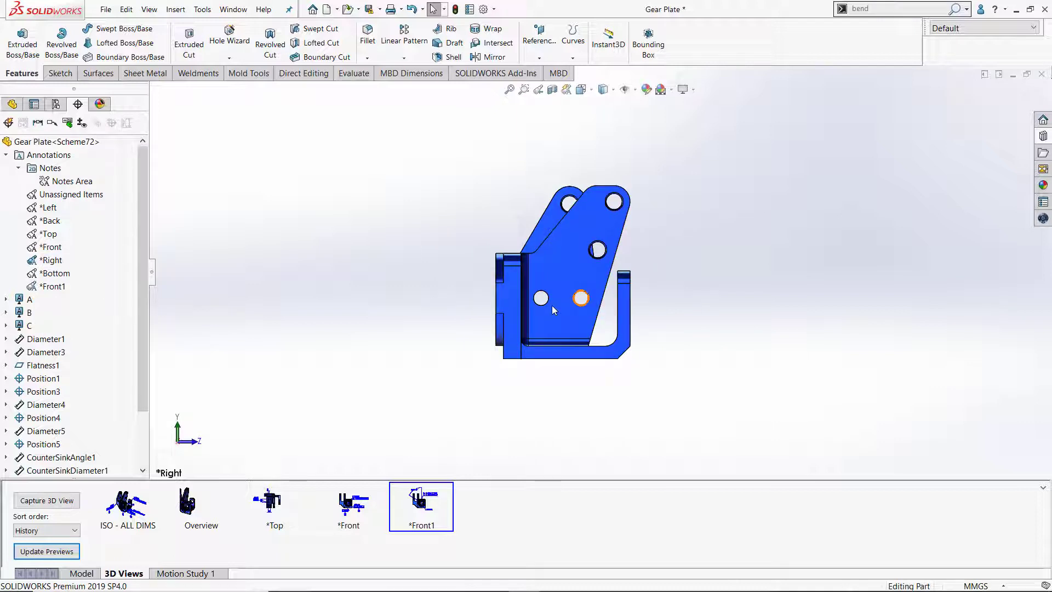
{"action": "left_click", "coordinate": [59, 501]}
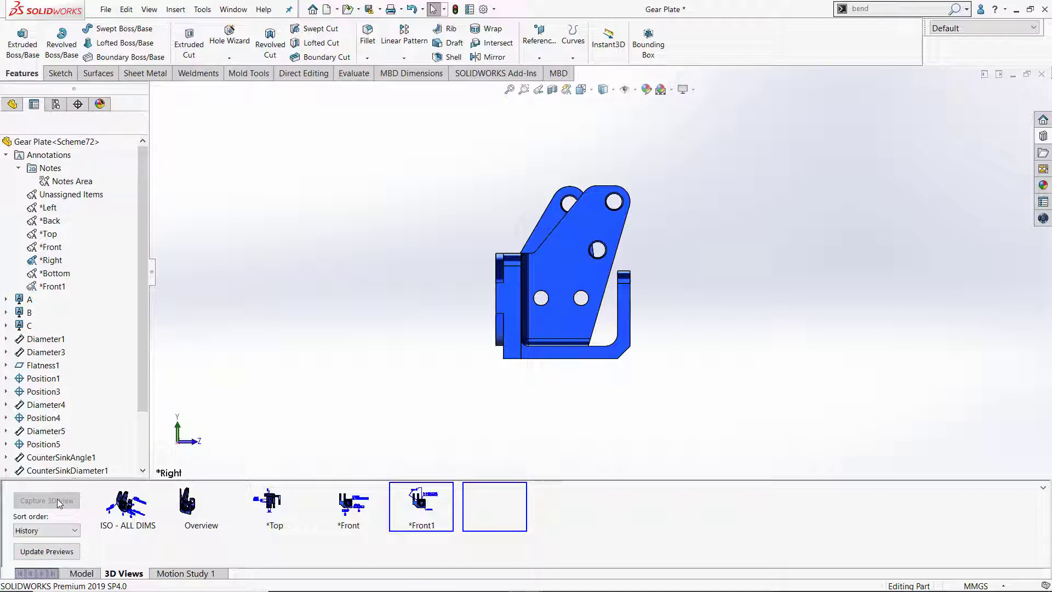
{"action": "left_click", "coordinate": [41, 390], "text": "ctrl"}
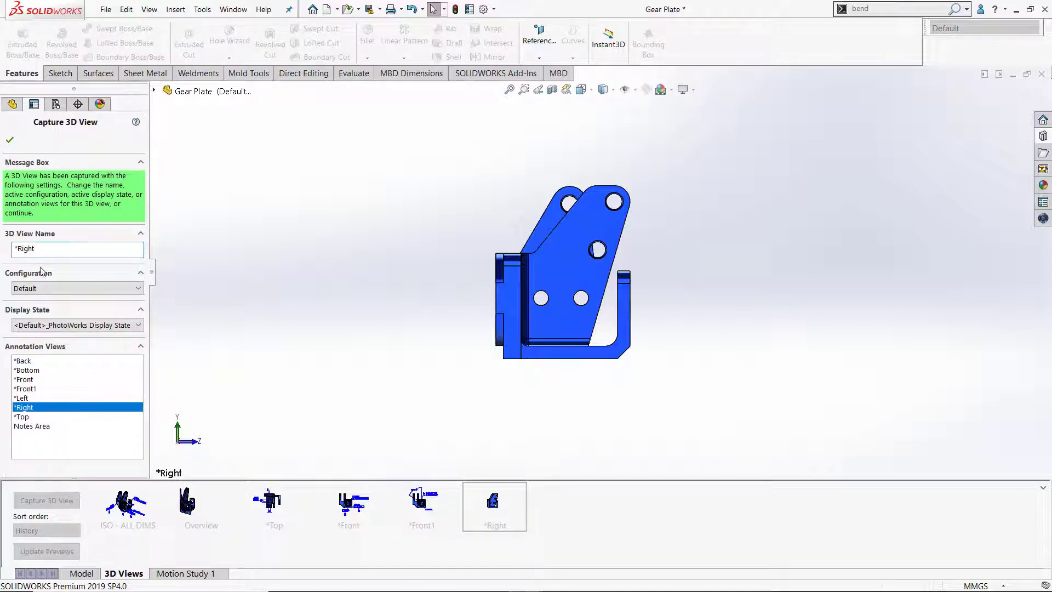
{"action": "left_click", "coordinate": [10, 140]}
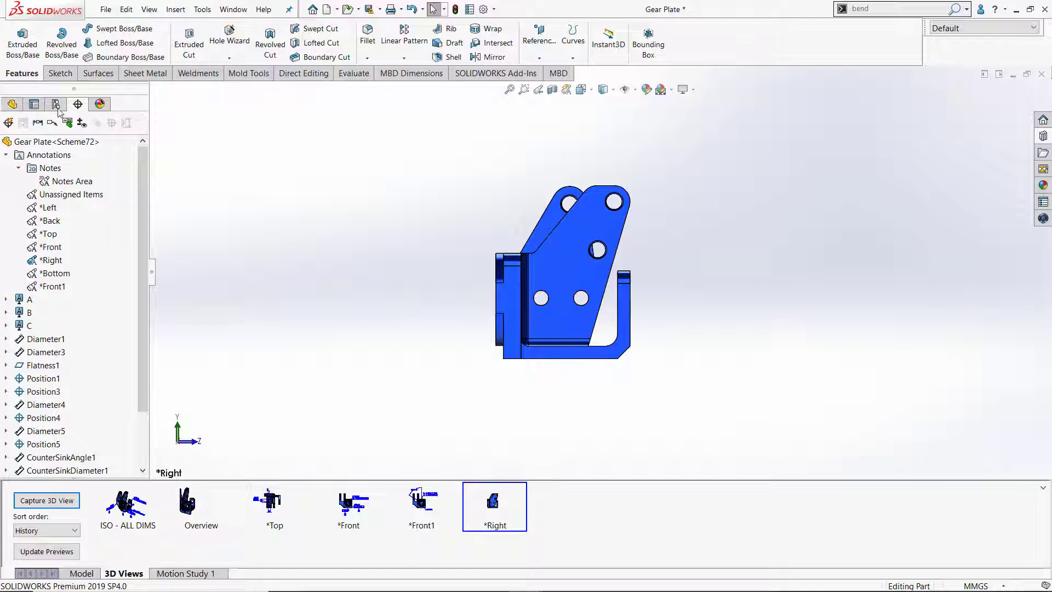
Add a location dimension for the front plate's thickness between a compound plane of its two front faces and its back face, placed above the plate.
{"action": "left_click", "coordinate": [558, 73]}
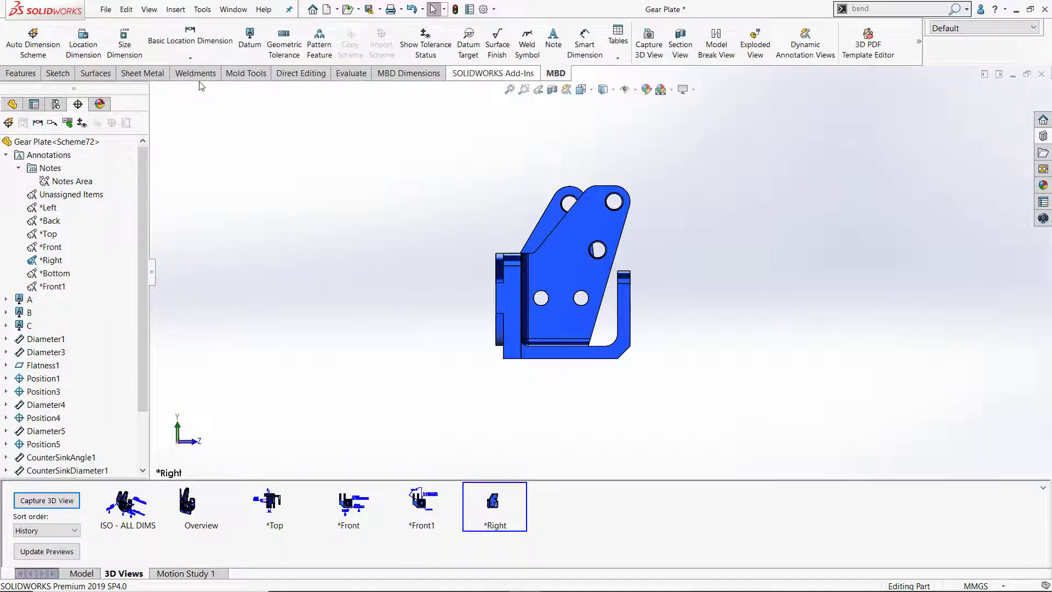
{"action": "left_click", "coordinate": [92, 51]}
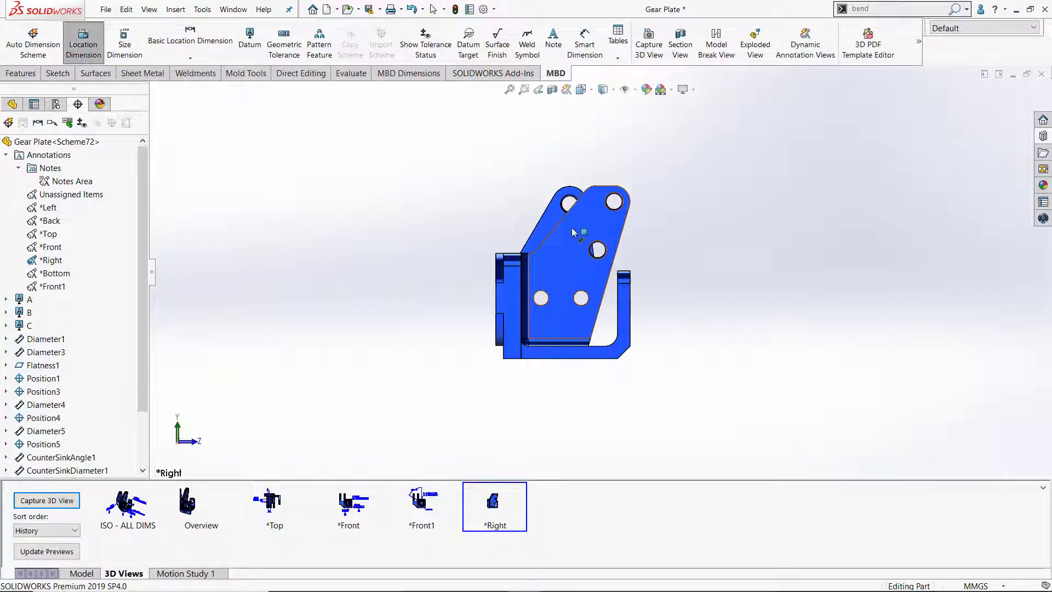
{"action": "middle_click_drag", "start_coordinate": [452, 271], "coordinate": [564, 376]}
{"action": "left_click", "coordinate": [564, 376]}
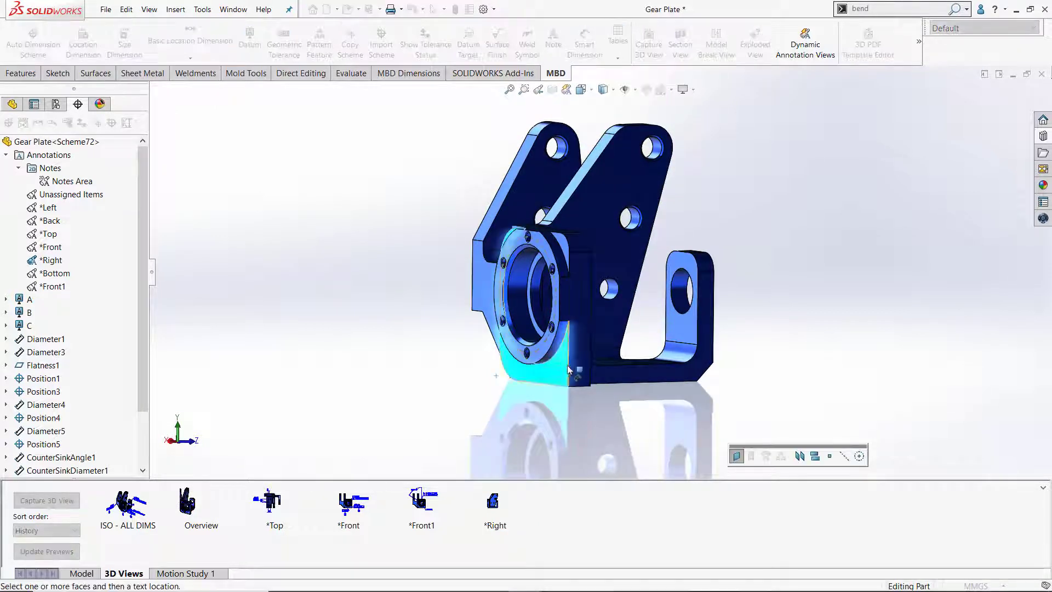
{"action": "left_click", "coordinate": [815, 456]}
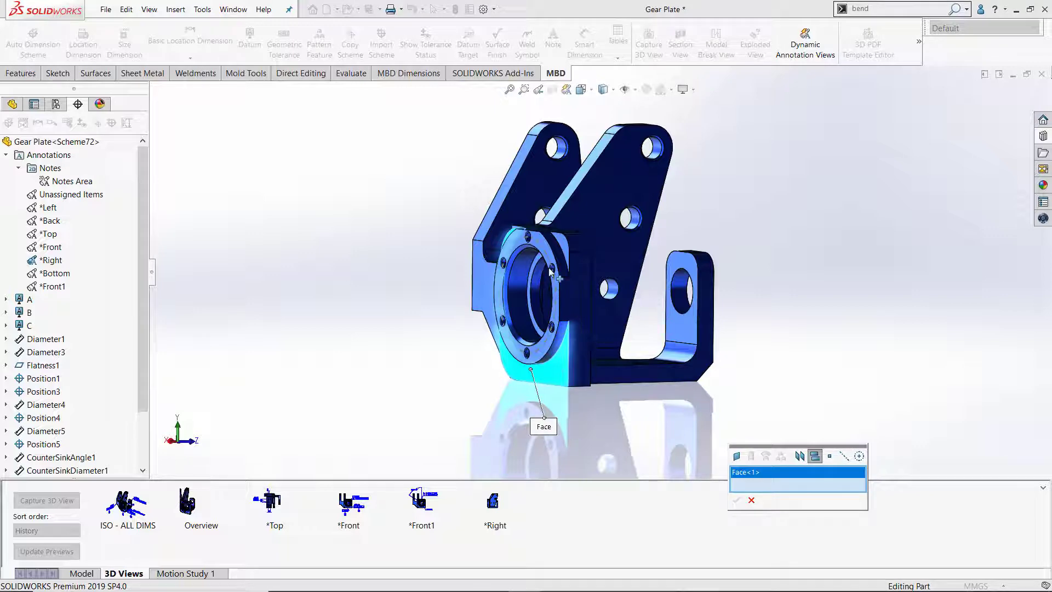
{"action": "left_click", "coordinate": [564, 249]}
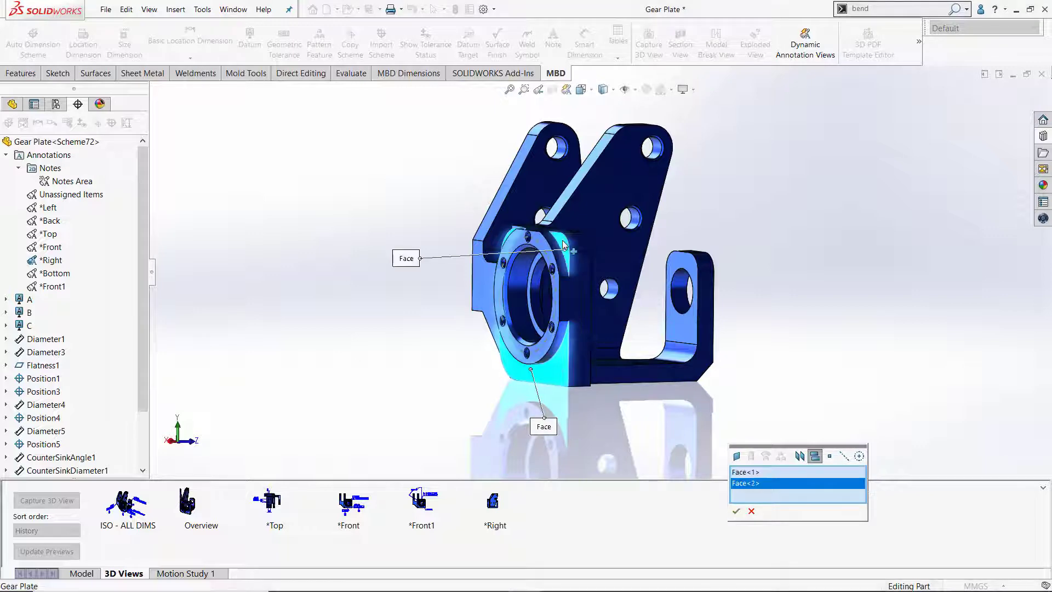
{"action": "left_click", "coordinate": [737, 512]}
{"action": "middle_click_drag", "start_coordinate": [649, 304], "coordinate": [553, 339]}
{"action": "left_click", "coordinate": [496, 230]}
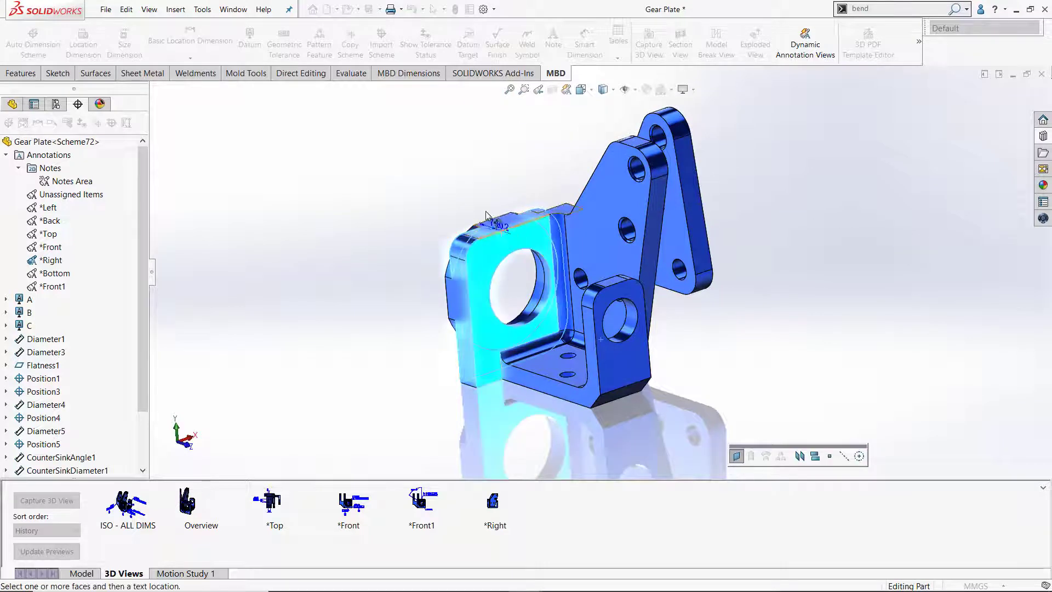
{"action": "left_click", "coordinate": [487, 203]}
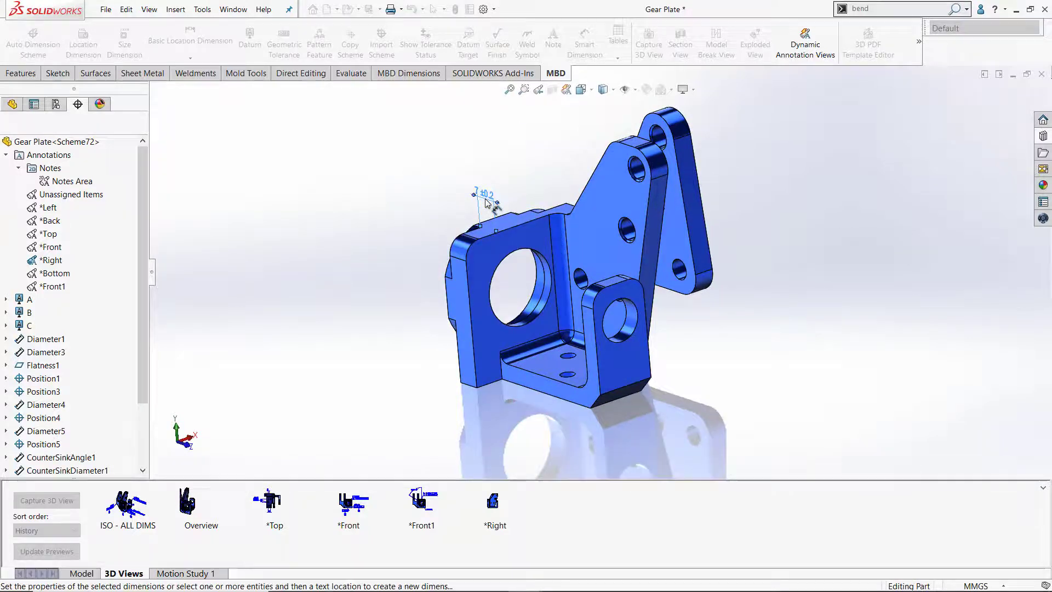
Set the tolerance type of the plate thickness dimension to Limit.
{"action": "left_click", "coordinate": [97, 342]}
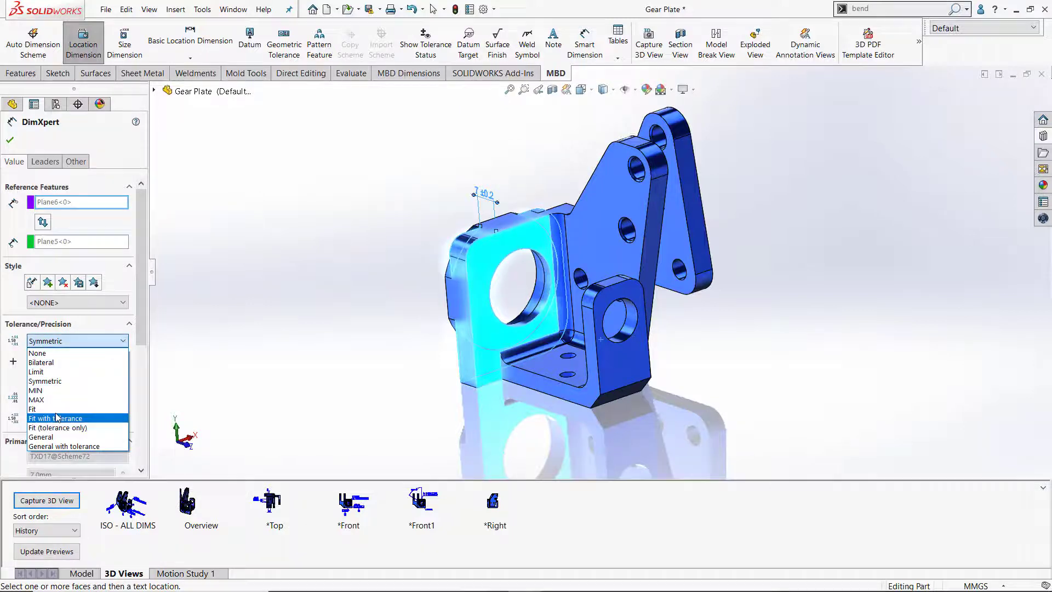
{"action": "left_click", "coordinate": [58, 372]}
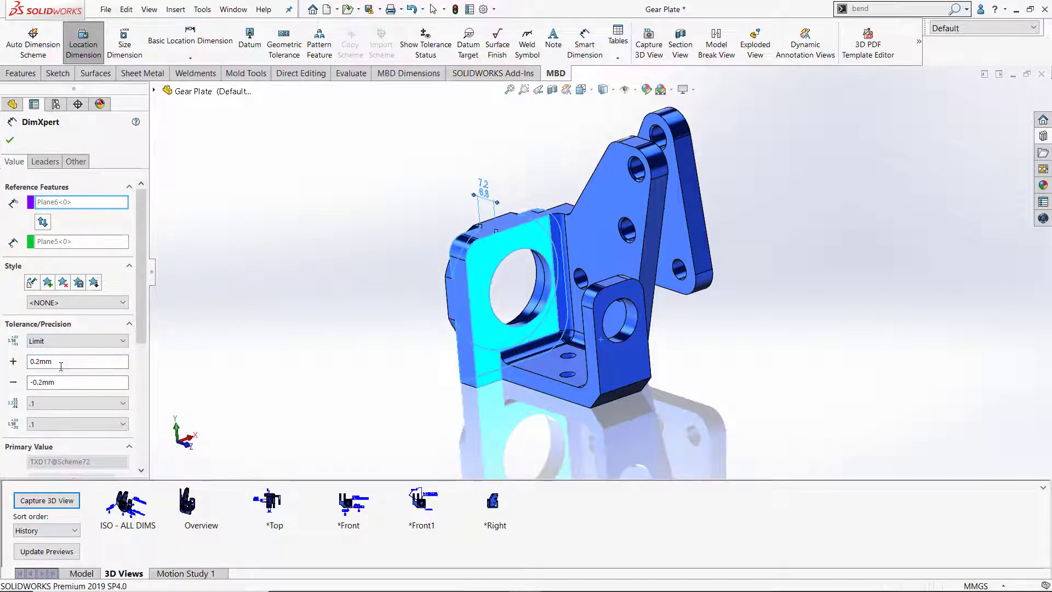
{"action": "left_click", "coordinate": [10, 140]}
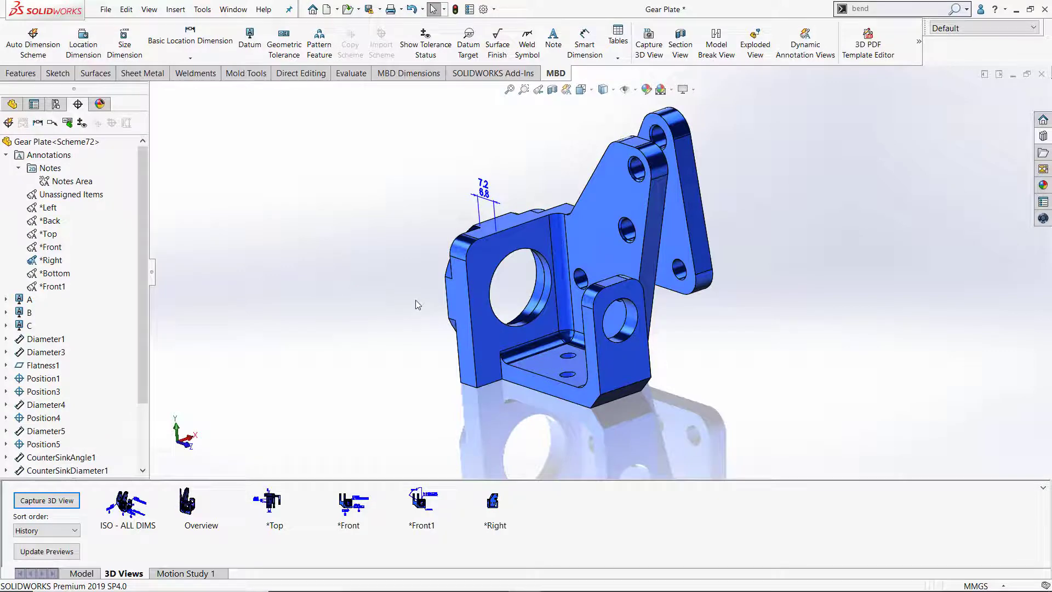
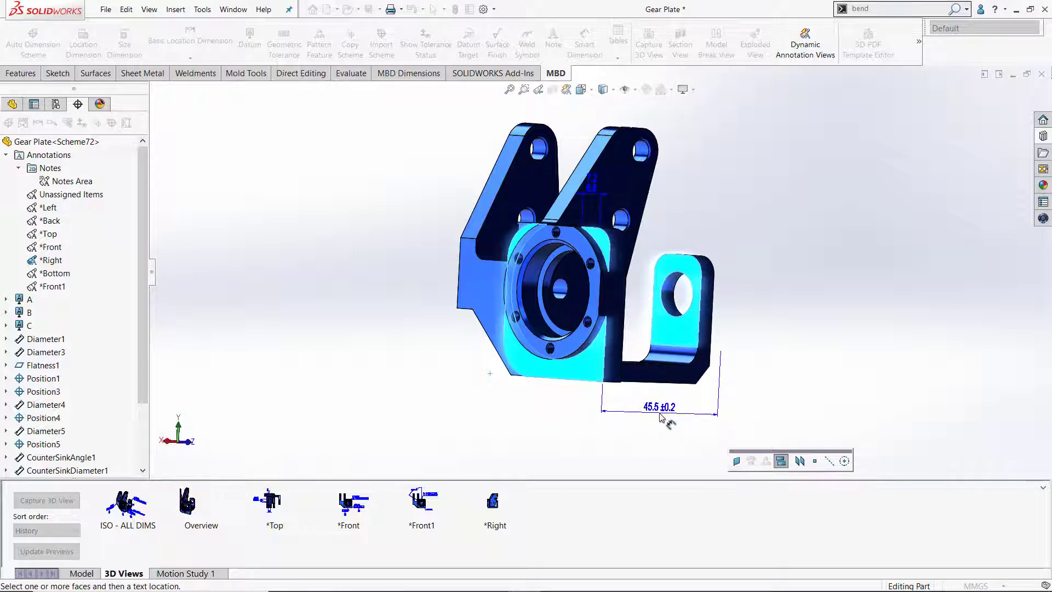
Place the location dimension between the plate's compound front plane and the upright lug's face below the part.
{"action": "left_click", "coordinate": [660, 417]}
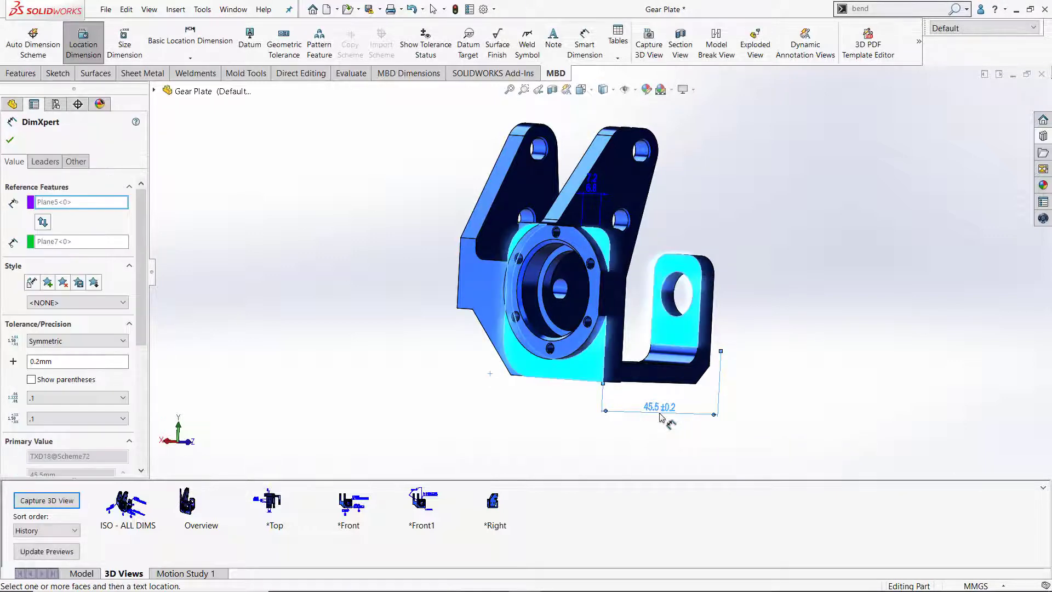
{"action": "scroll", "coordinate": [553, 220], "scroll_direction": "down", "scroll_amount": 5}
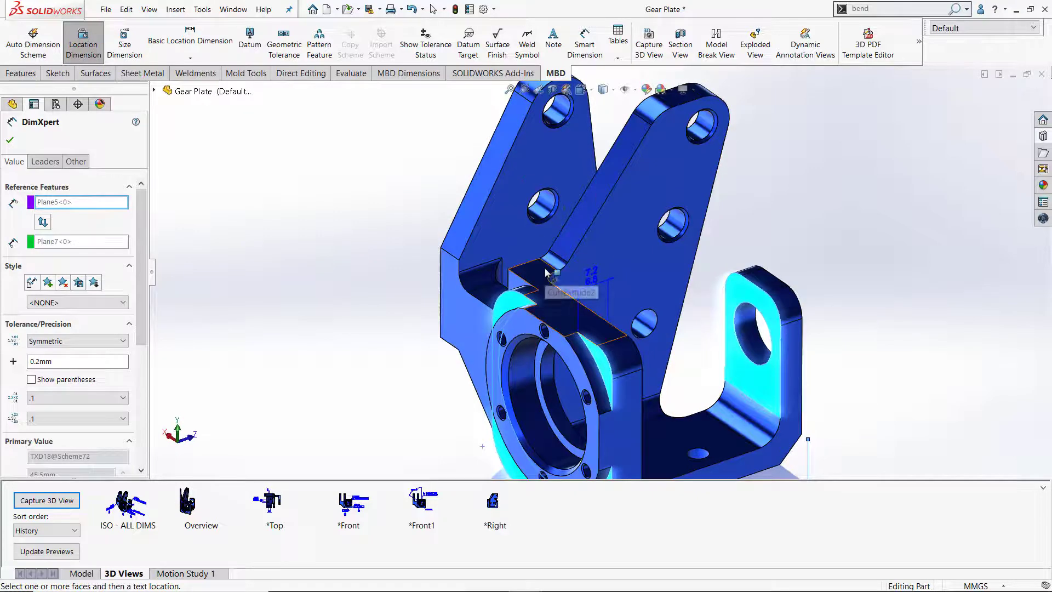
Start a location dimension from the intersection line of the front plate's top face and the near arm's sloped edge face.
{"action": "left_click", "coordinate": [669, 92]}
{"action": "left_click", "coordinate": [693, 118]}
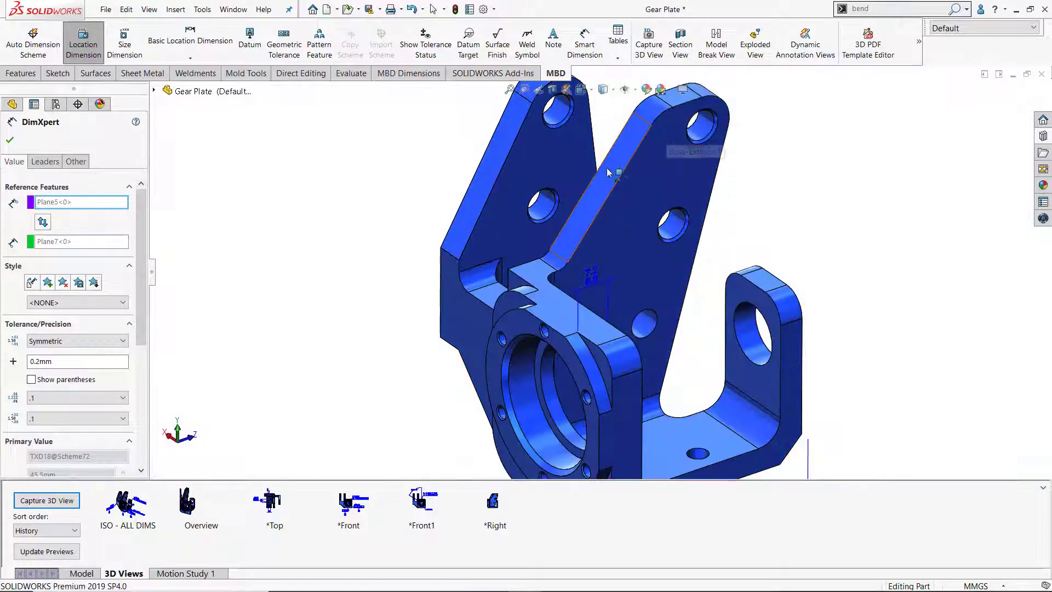
{"action": "left_click", "coordinate": [538, 278]}
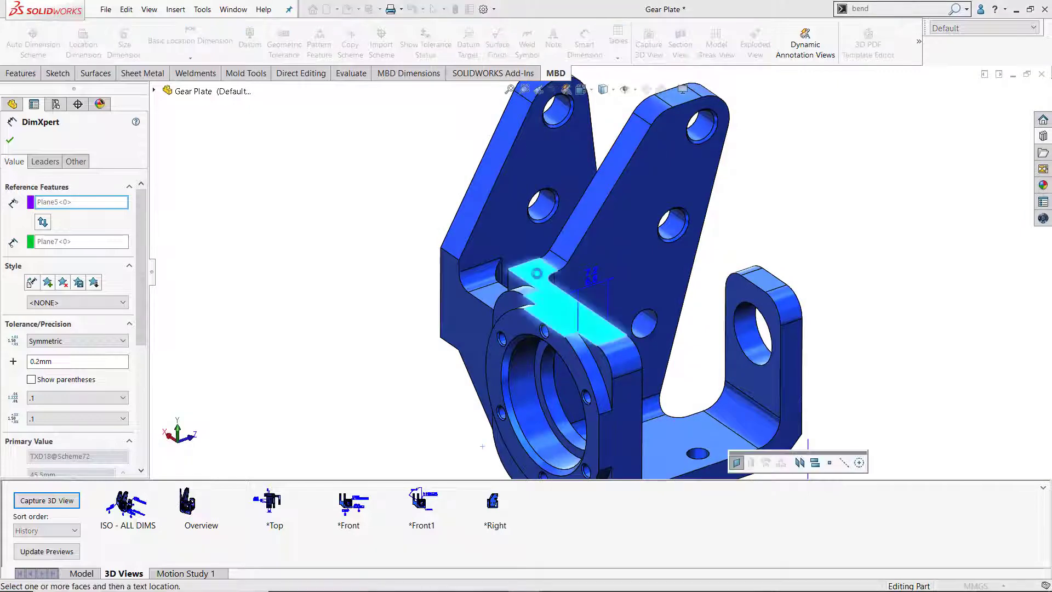
{"action": "left_click", "coordinate": [843, 463]}
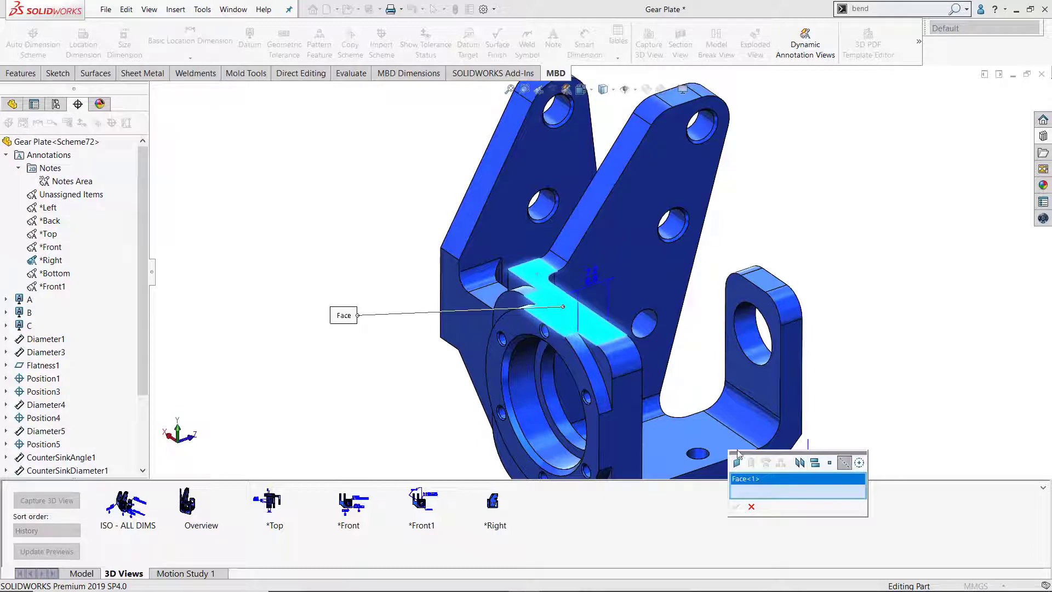
{"action": "left_click", "coordinate": [578, 235]}
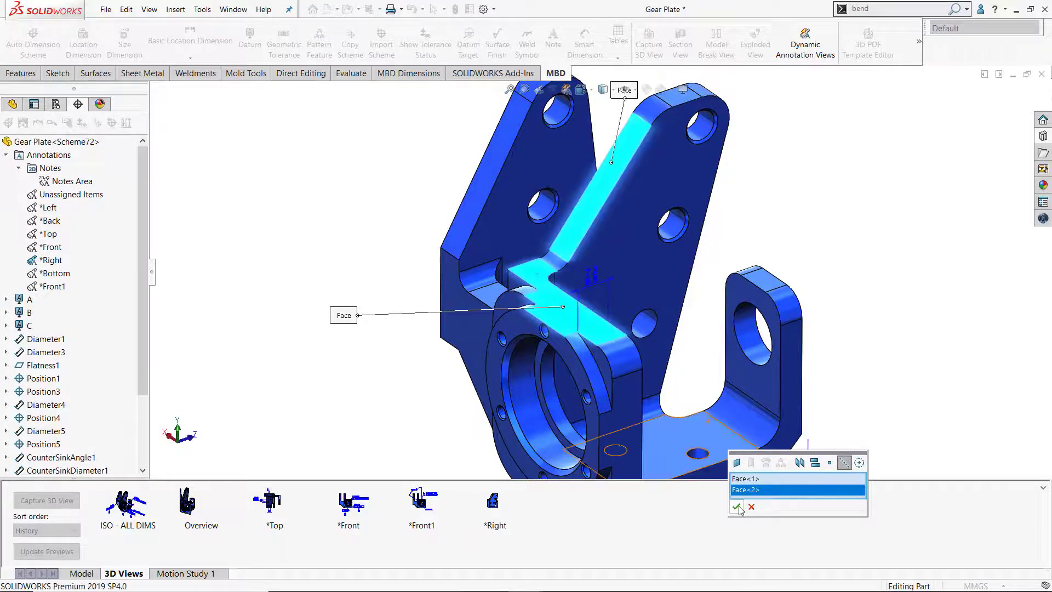
{"action": "left_click", "coordinate": [737, 506]}
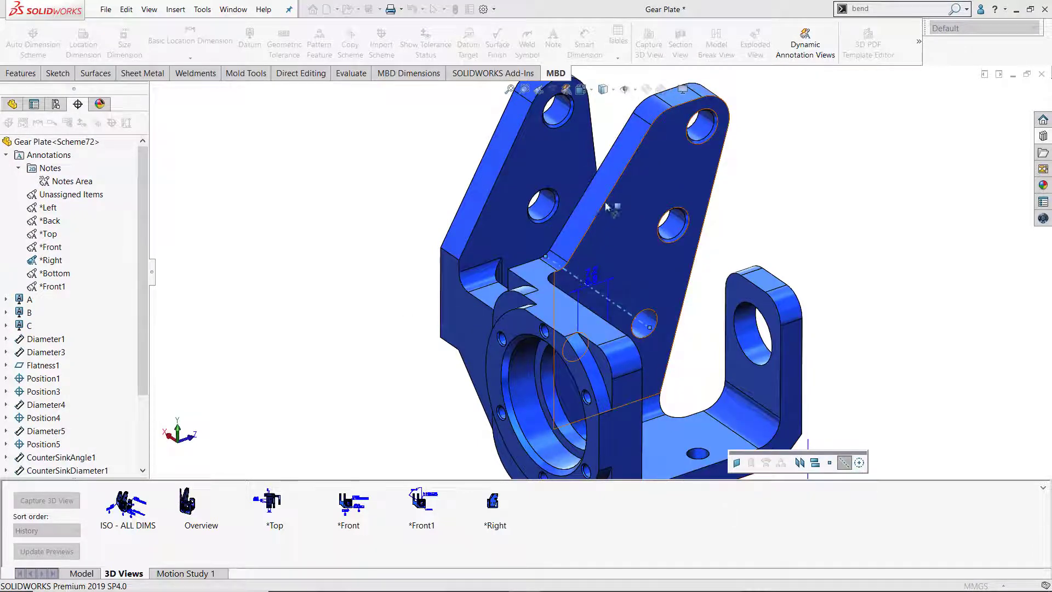
Use the intersection line of the near arm's top and sloped faces as second reference and place the dimension beside the slope.
{"action": "left_click", "coordinate": [682, 92]}
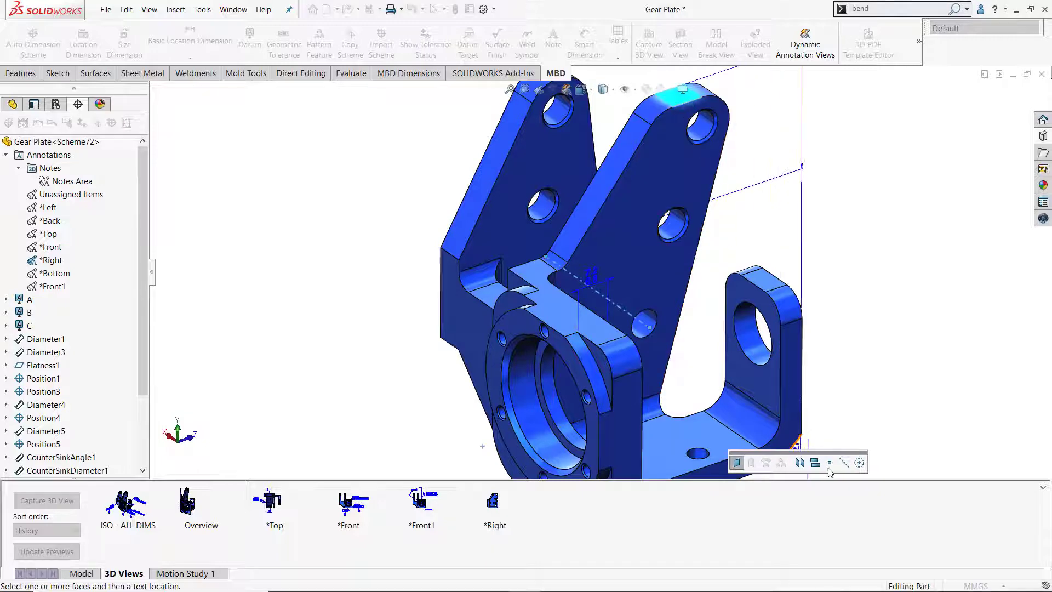
{"action": "left_click", "coordinate": [844, 462]}
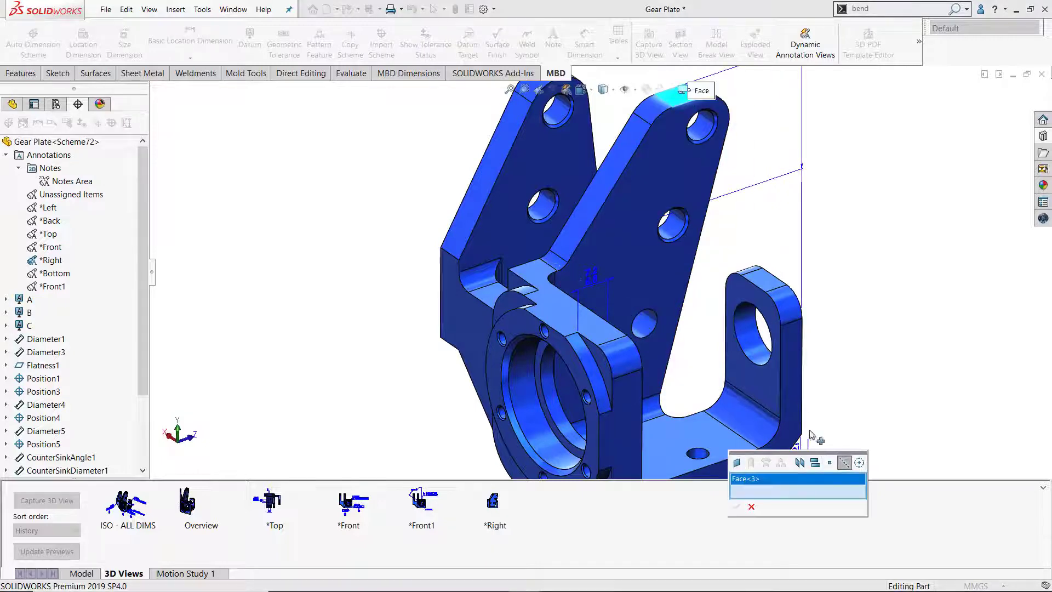
{"action": "left_click", "coordinate": [635, 142]}
{"action": "left_click", "coordinate": [735, 506]}
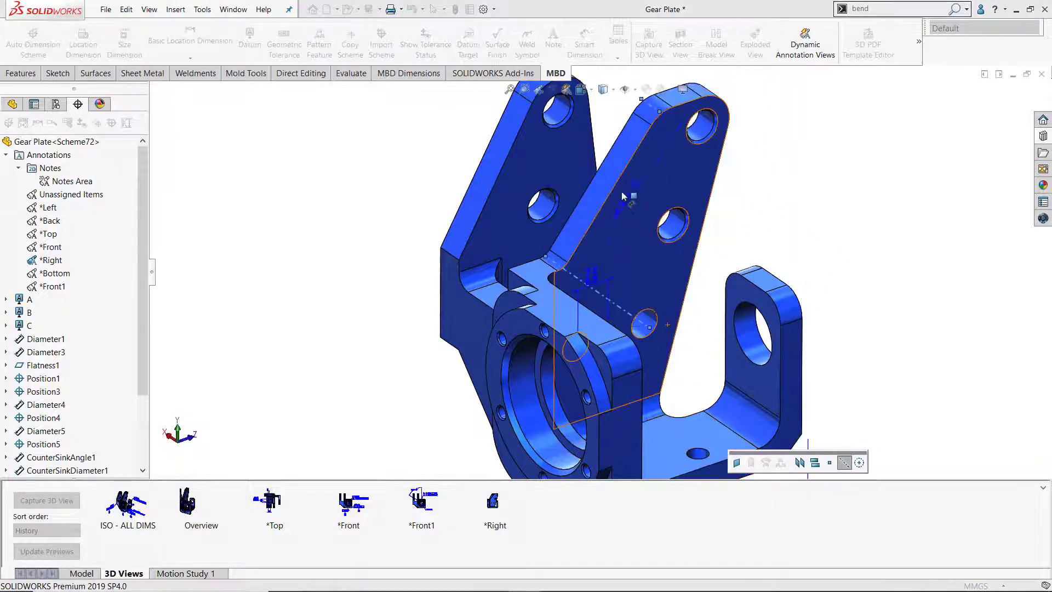
{"action": "scroll", "coordinate": [623, 262], "scroll_direction": "up", "scroll_amount": 3}
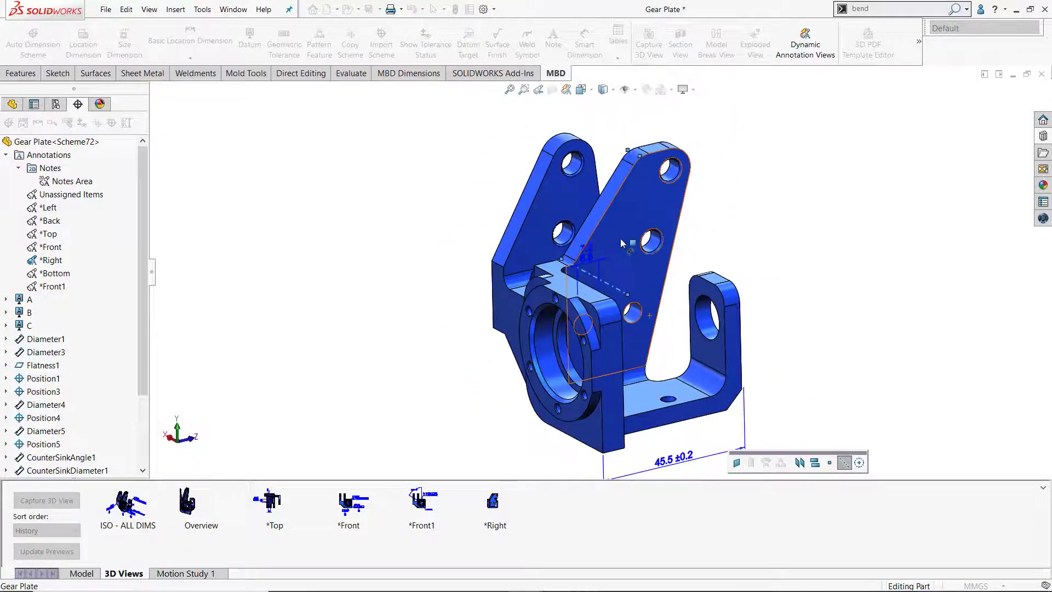
{"action": "middle_click_drag", "start_coordinate": [623, 244], "coordinate": [580, 222]}
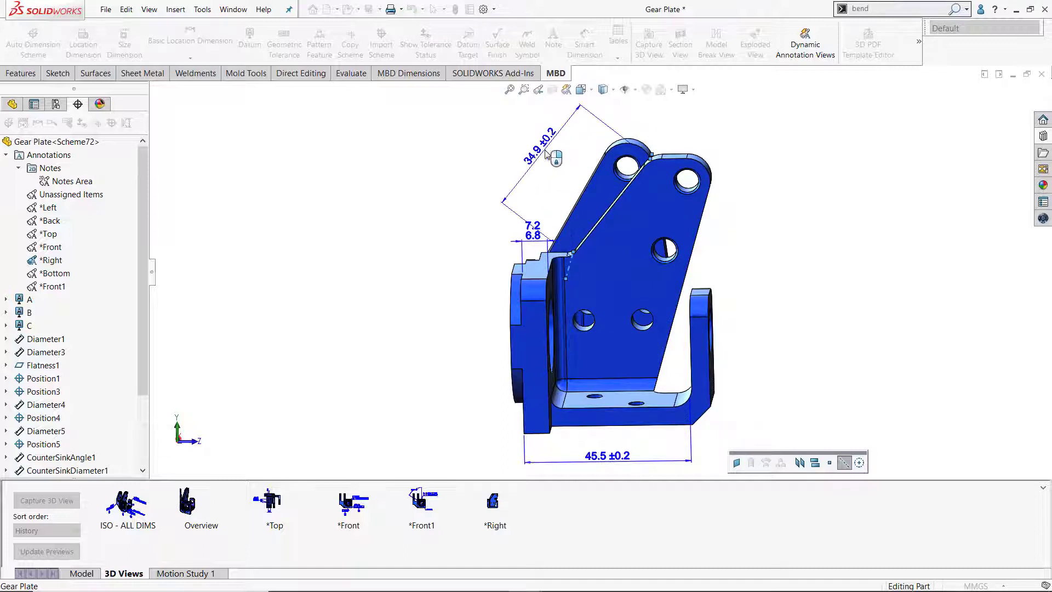
{"action": "left_click", "coordinate": [546, 154]}
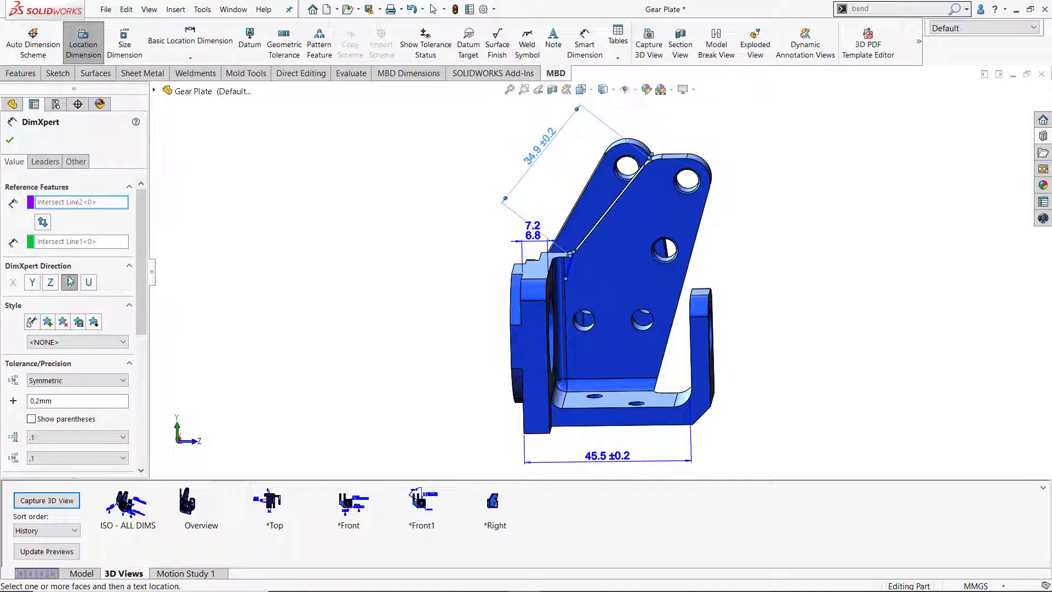
Set the intersection-line dimension's direction to Z and move it above the arms.
{"action": "left_click", "coordinate": [33, 283]}
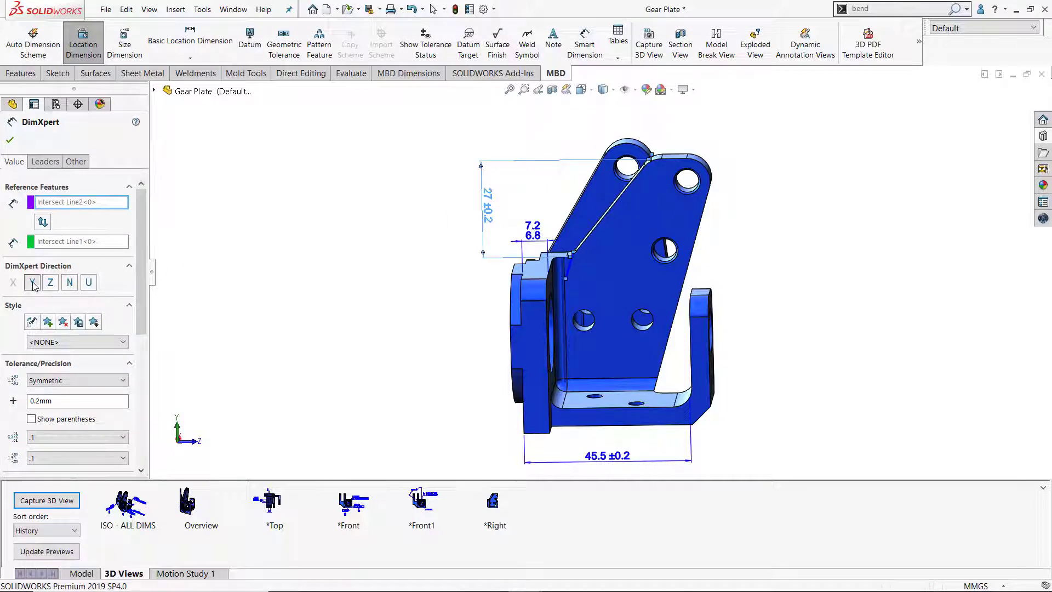
{"action": "left_click", "coordinate": [50, 283]}
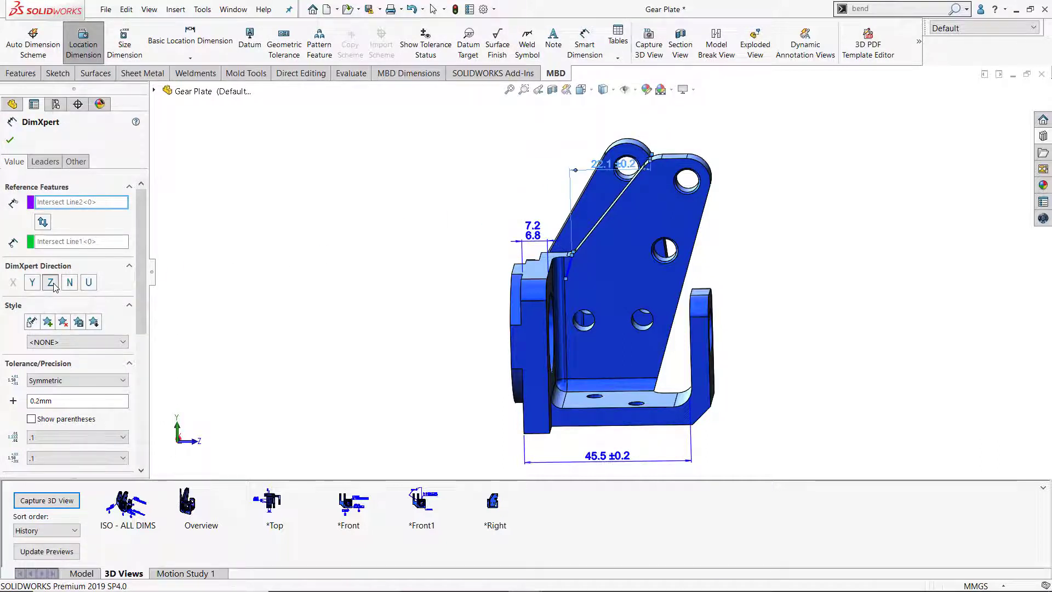
{"action": "left_click", "coordinate": [70, 284]}
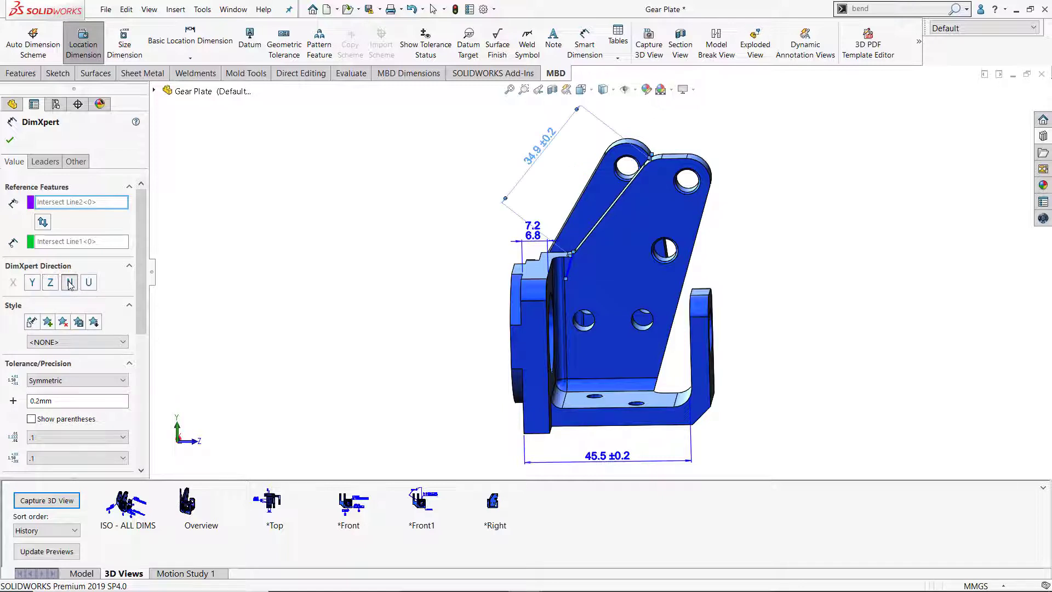
{"action": "left_click", "coordinate": [51, 282]}
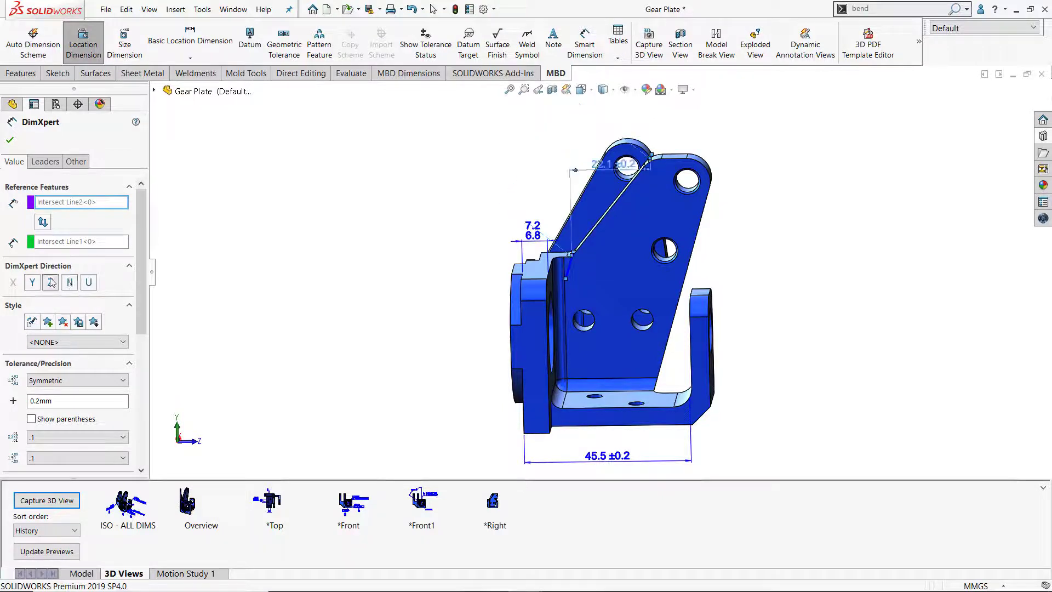
{"action": "left_click", "coordinate": [9, 141]}
{"action": "left_click_drag", "start_coordinate": [606, 165], "coordinate": [616, 131]}
{"action": "left_click", "coordinate": [453, 199]}
{"action": "middle_click_drag", "start_coordinate": [453, 199], "coordinate": [474, 196]}
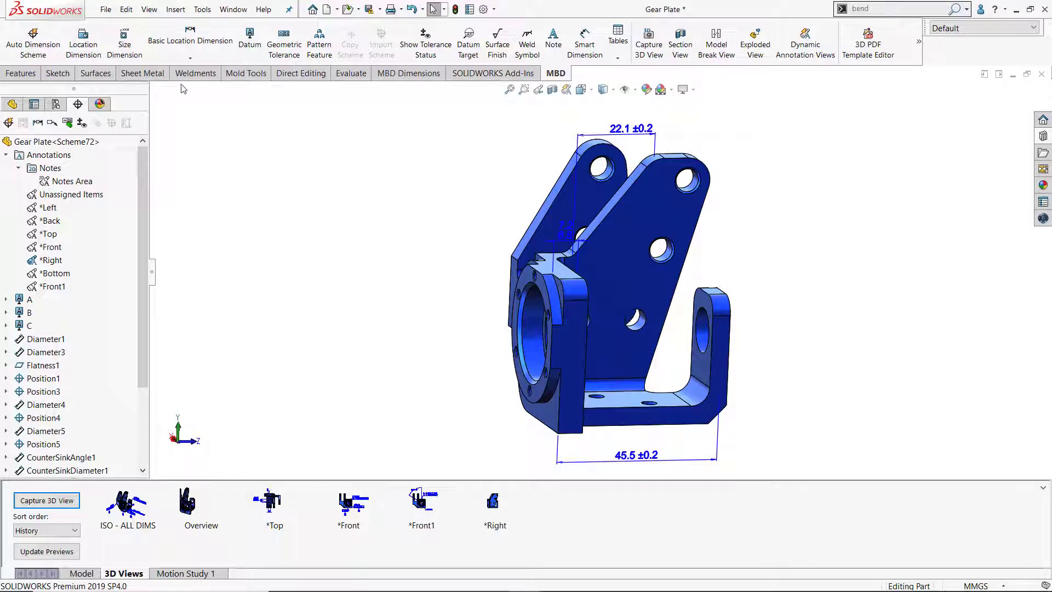
Add a radius size dimension to the inner fillet between the base and the upright lug.
{"action": "left_click", "coordinate": [125, 43]}
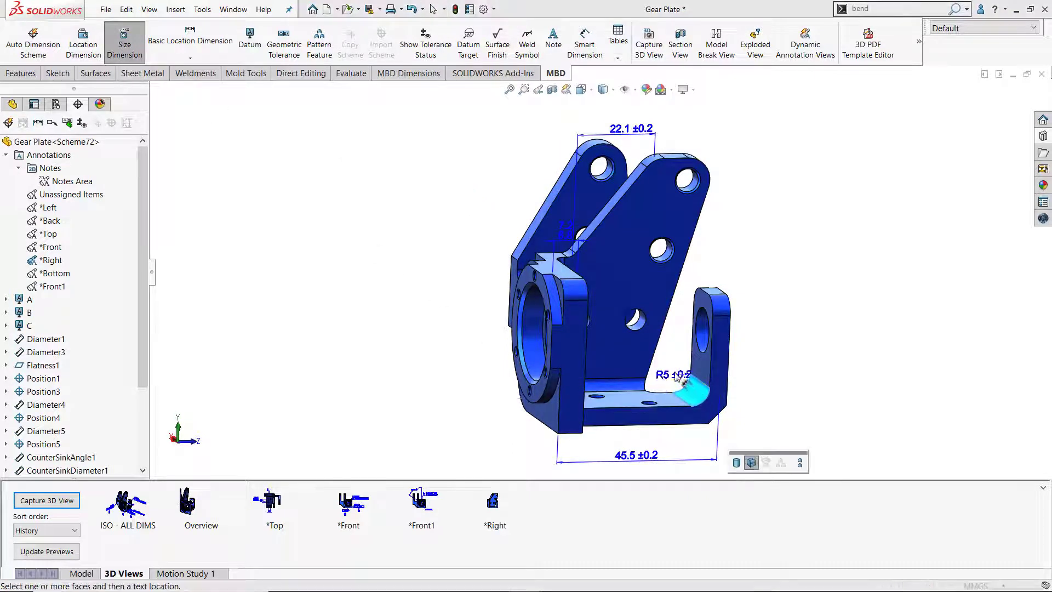
{"action": "left_click", "coordinate": [678, 377]}
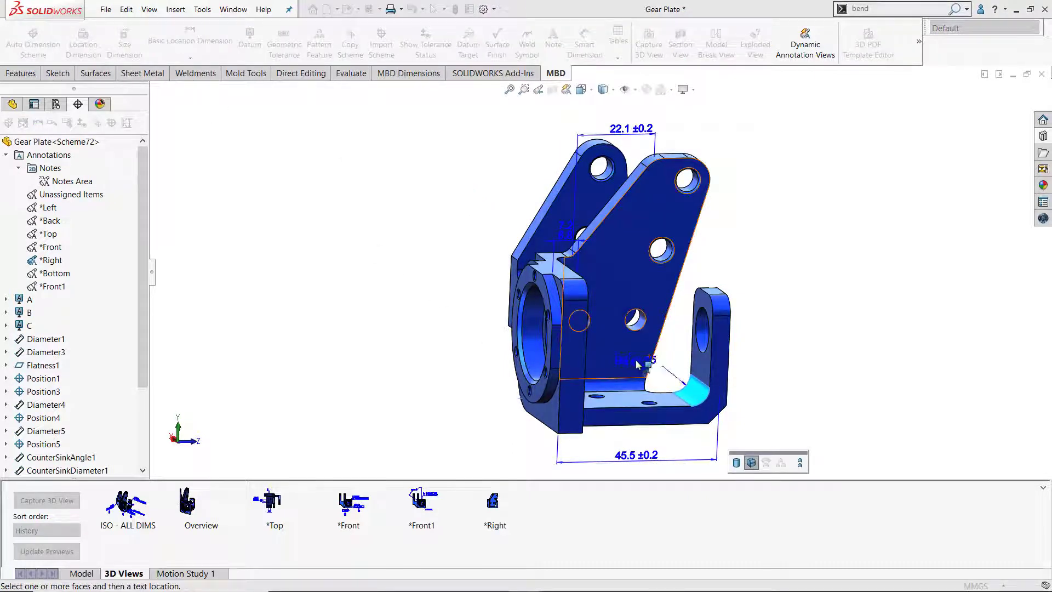
{"action": "left_click", "coordinate": [637, 364]}
{"action": "middle_click_drag", "start_coordinate": [706, 386], "coordinate": [712, 376]}
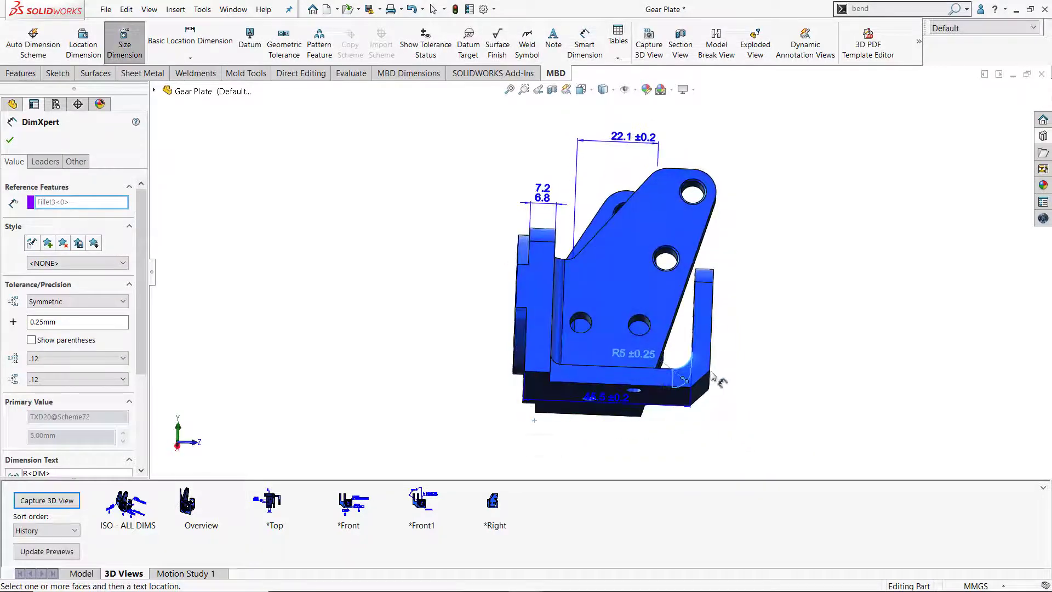
Add a size dimension to the chamfer below the upright lug, placed outside the part.
{"action": "left_click", "coordinate": [707, 384]}
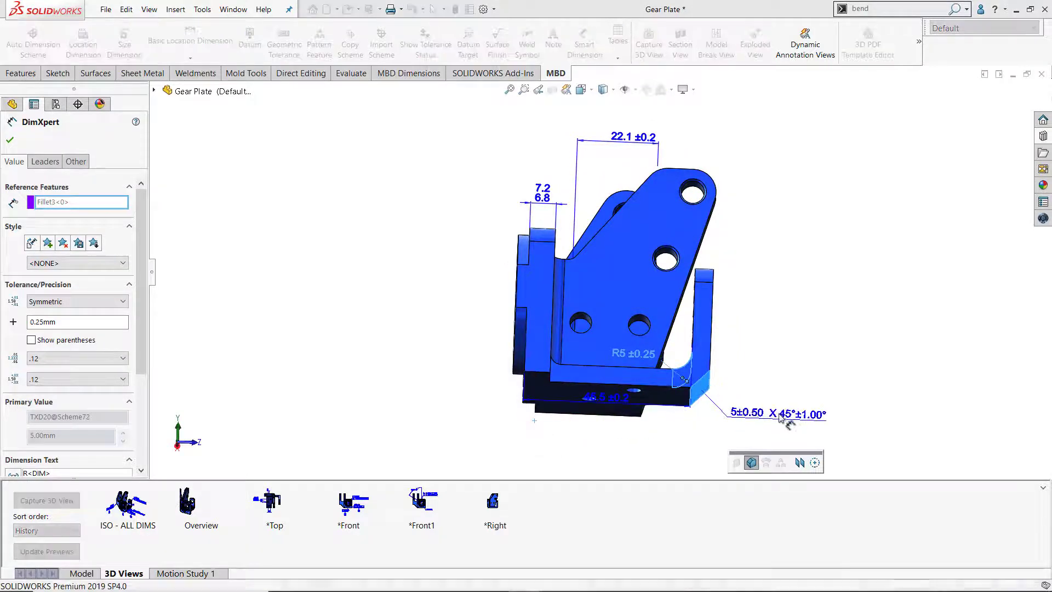
{"action": "left_click", "coordinate": [784, 418]}
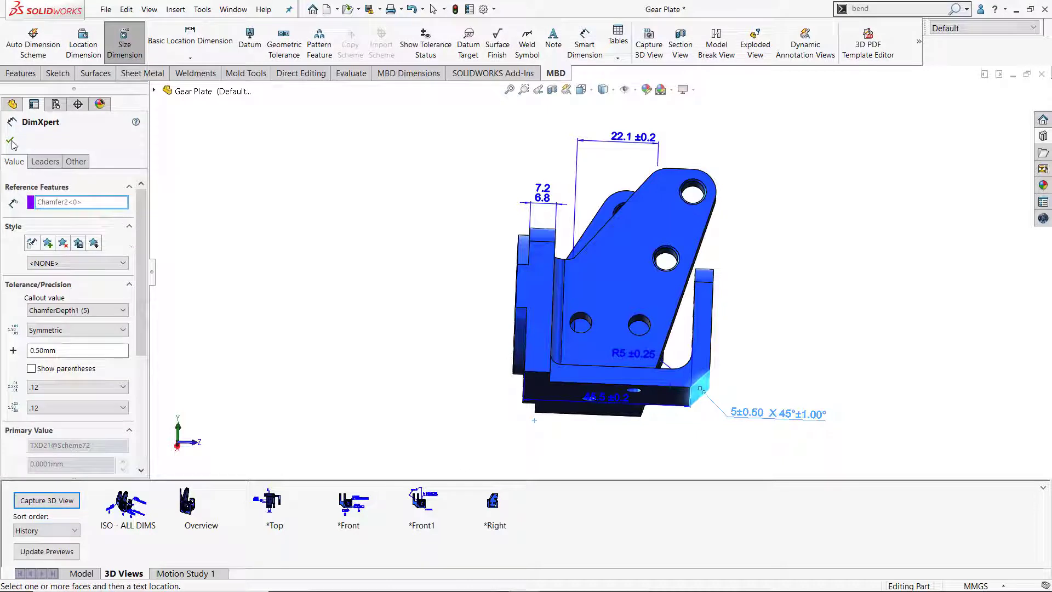
{"action": "left_click", "coordinate": [11, 141]}
Orient to the *Right annotation view and move the chamfer and fillet radius callouts clear of the part.
{"action": "right_click", "coordinate": [50, 261]}
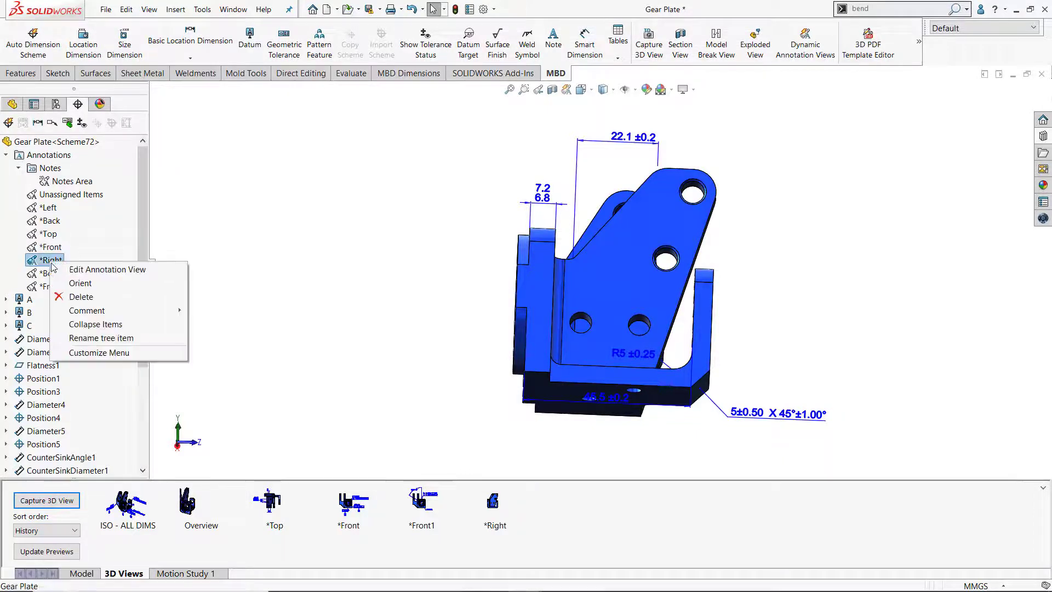
{"action": "left_click", "coordinate": [74, 284]}
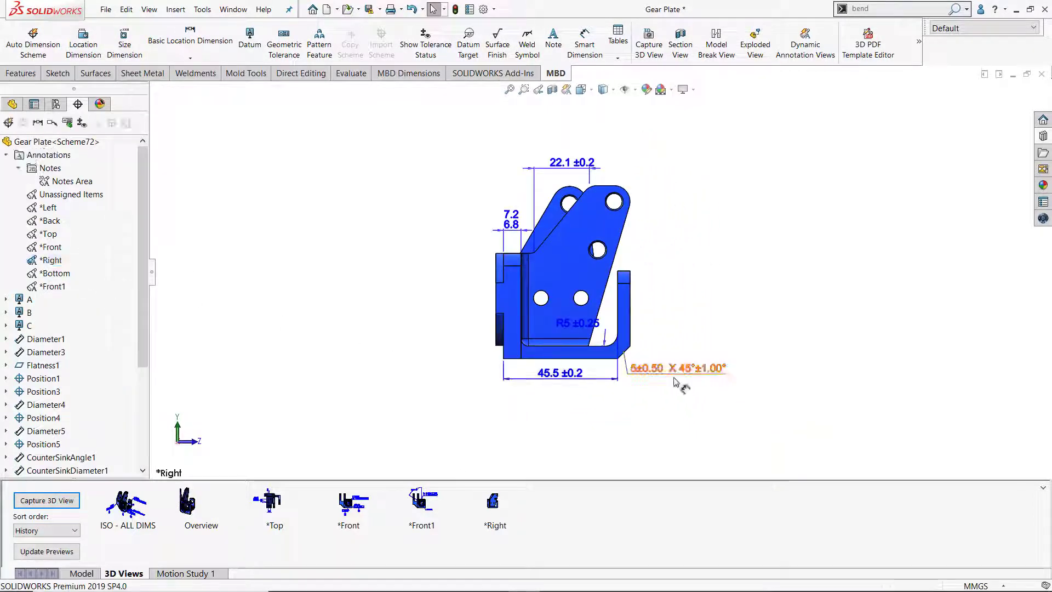
{"action": "left_click_drag", "start_coordinate": [691, 371], "coordinate": [725, 382]}
{"action": "left_click", "coordinate": [578, 324]}
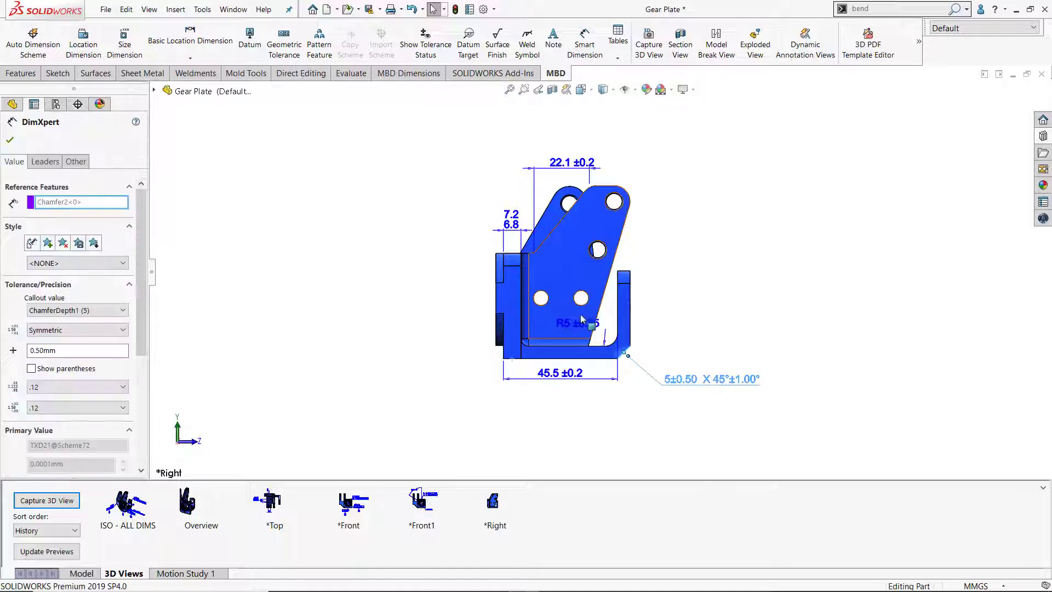
{"action": "left_click_drag", "start_coordinate": [578, 323], "coordinate": [463, 242]}
{"action": "left_click", "coordinate": [443, 344]}
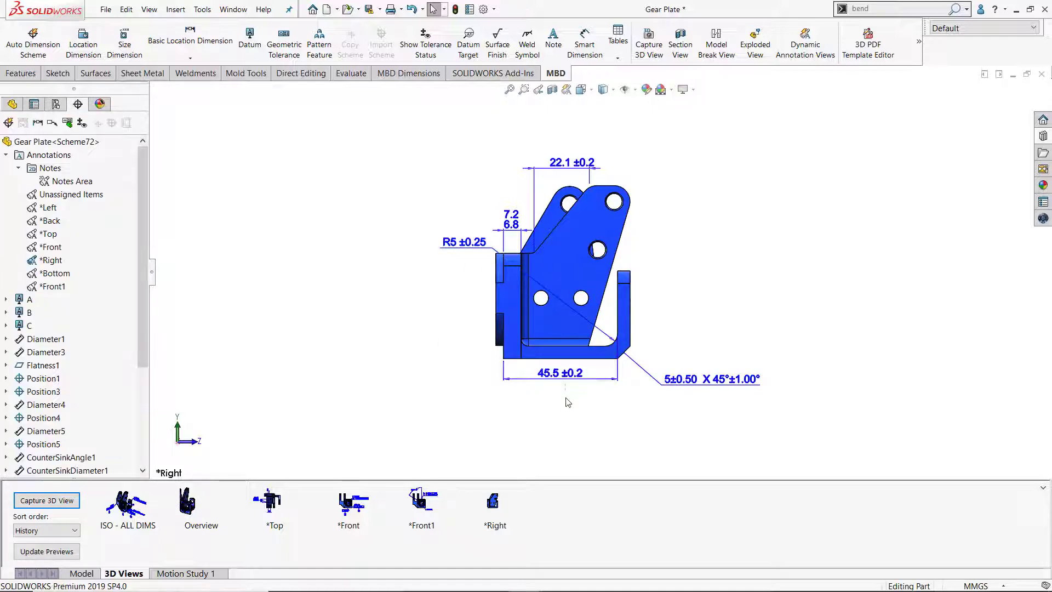
Move the 45.5 dimension further below the part and update the *Right 3D view with its preview.
{"action": "left_click_drag", "start_coordinate": [562, 375], "coordinate": [564, 391]}
{"action": "left_click", "coordinate": [73, 549]}
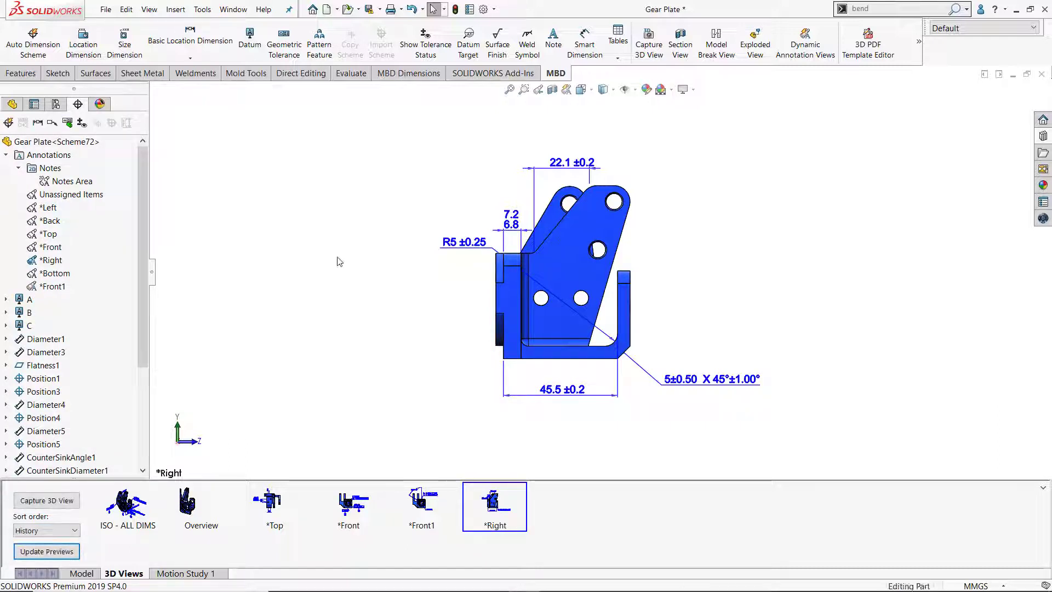
Activate and reorient to the *Left annotation view and move the basic 3 dimension's text outside its extension lines.
{"action": "right_click", "coordinate": [49, 208]}
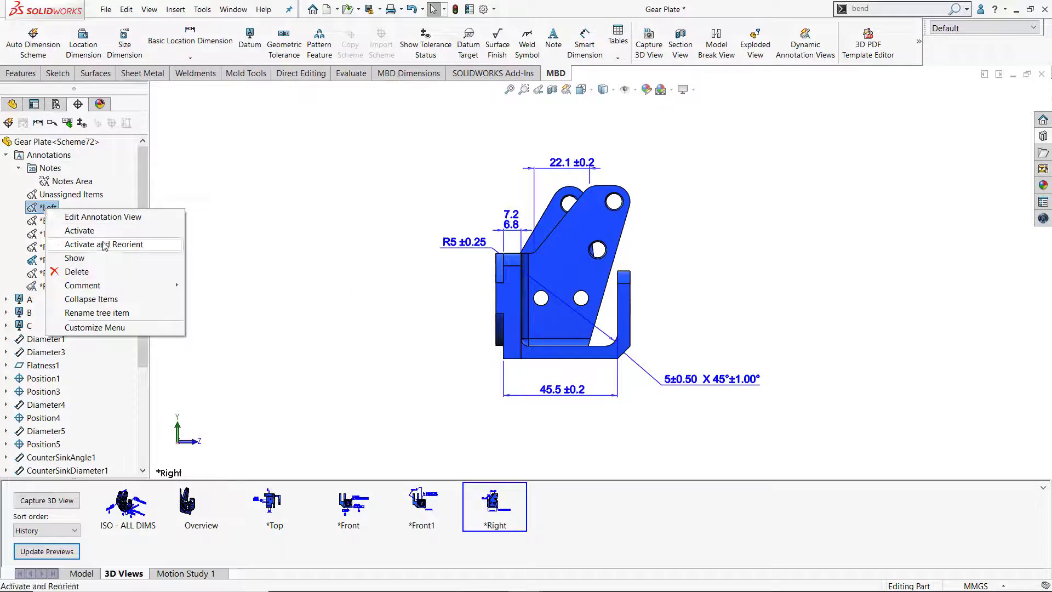
{"action": "left_click", "coordinate": [102, 244]}
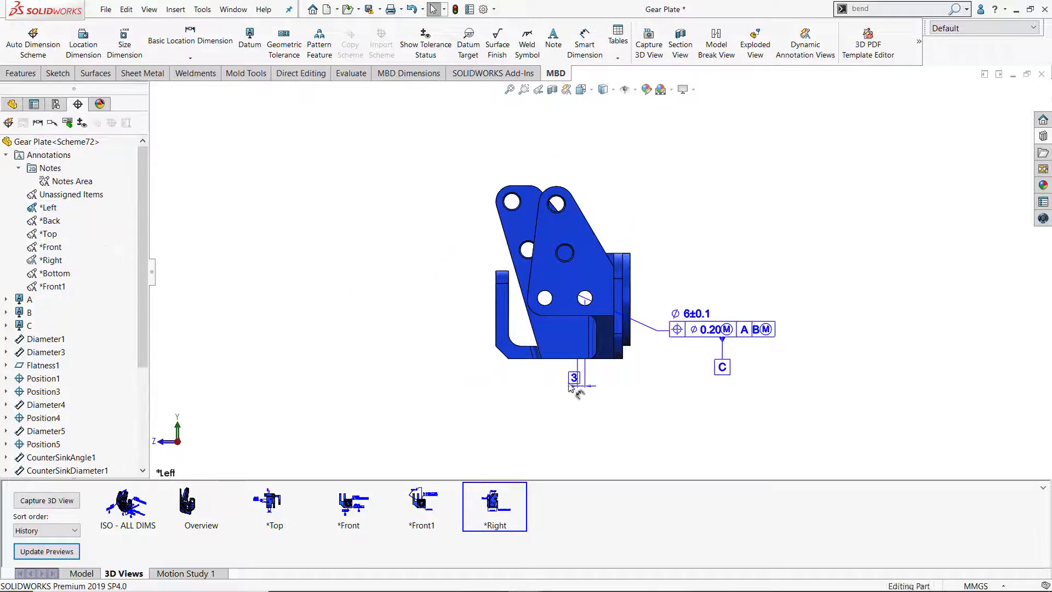
{"action": "left_click", "coordinate": [570, 386]}
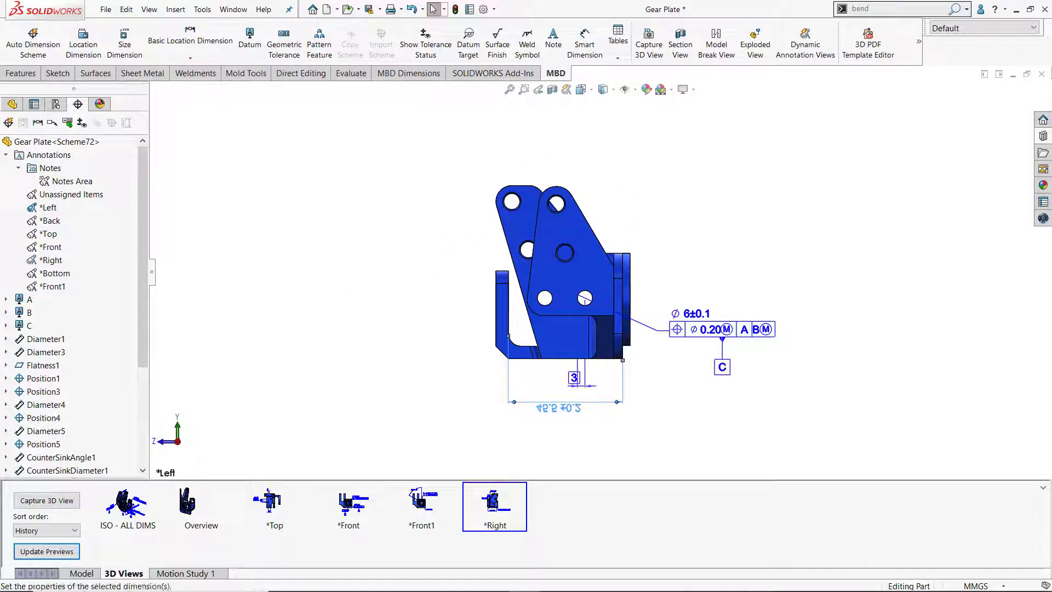
{"action": "left_click", "coordinate": [560, 386]}
{"action": "left_click", "coordinate": [553, 383]}
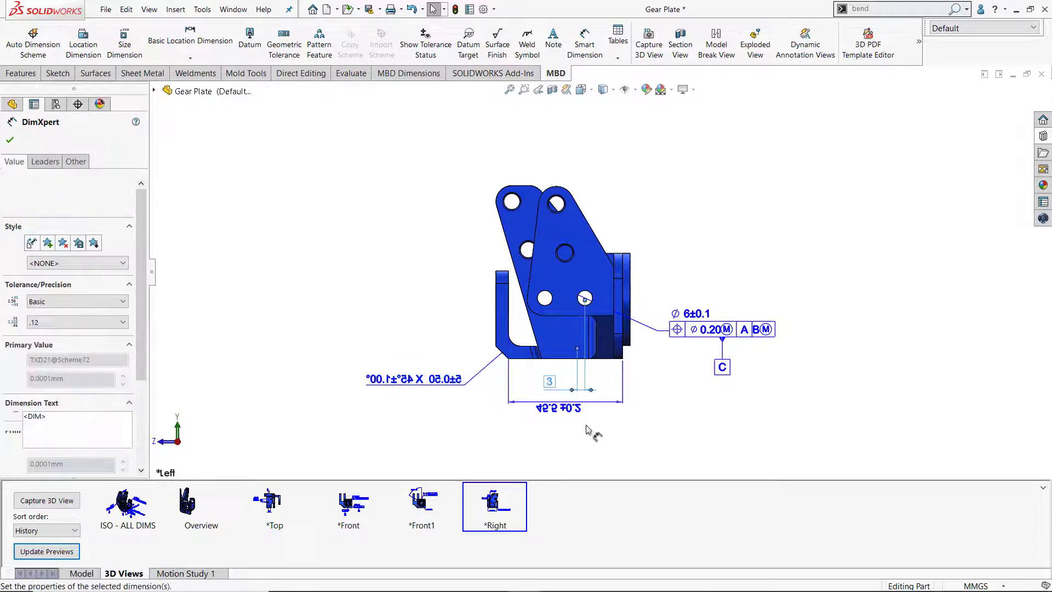
{"action": "key", "text": "Return"}
Turn on the display of feature dimensions for the part's annotations.
{"action": "right_click", "coordinate": [59, 156]}
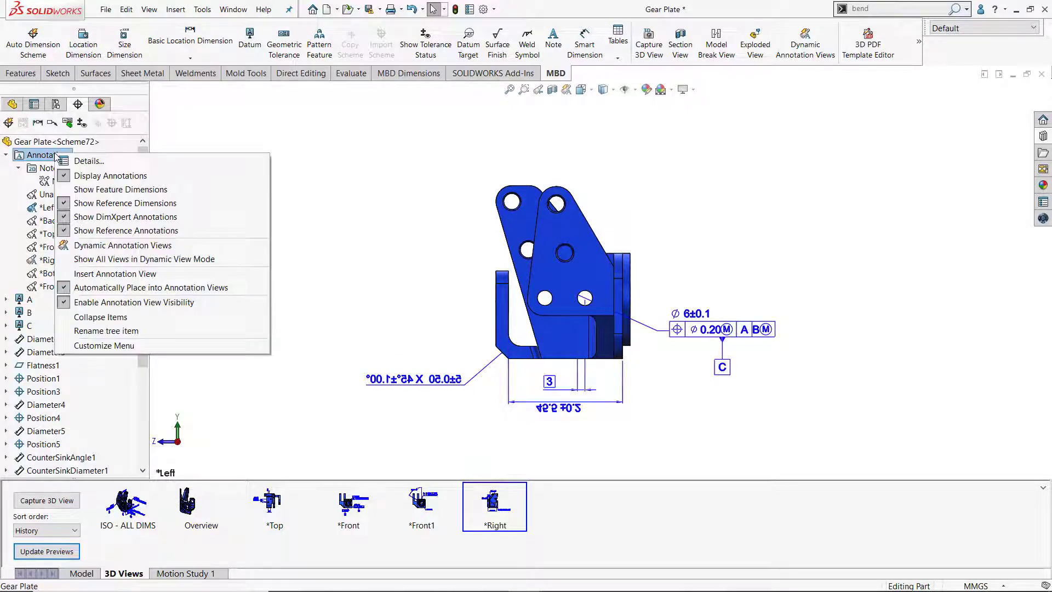
{"action": "left_click", "coordinate": [102, 189]}
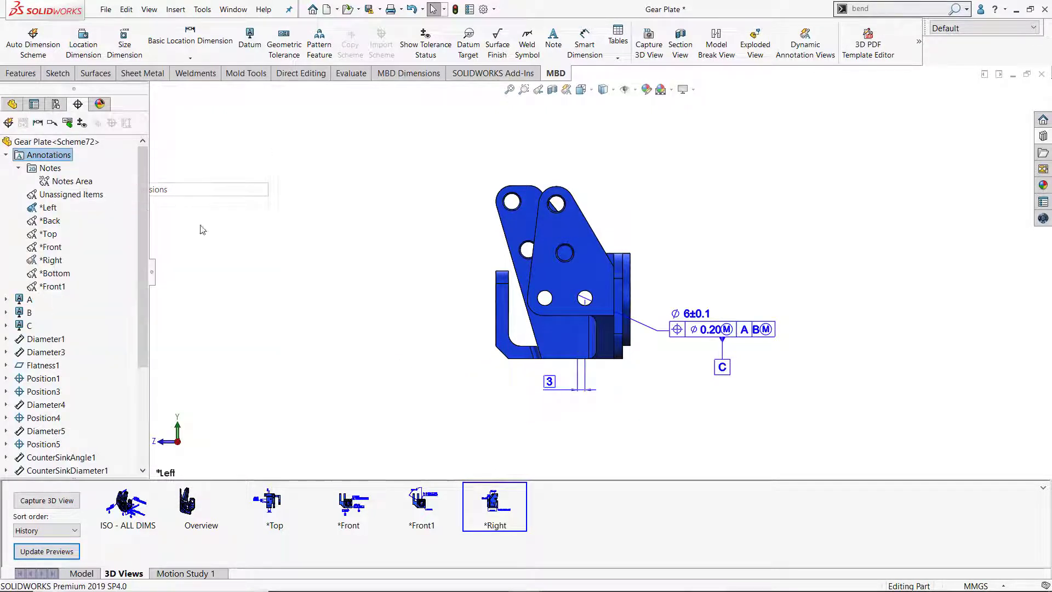
Show the unassigned items and assign both 6.40/6.30 hole diameters, the basic 18 and the 69 dimension to the *Left annotation view.
{"action": "right_click", "coordinate": [88, 198]}
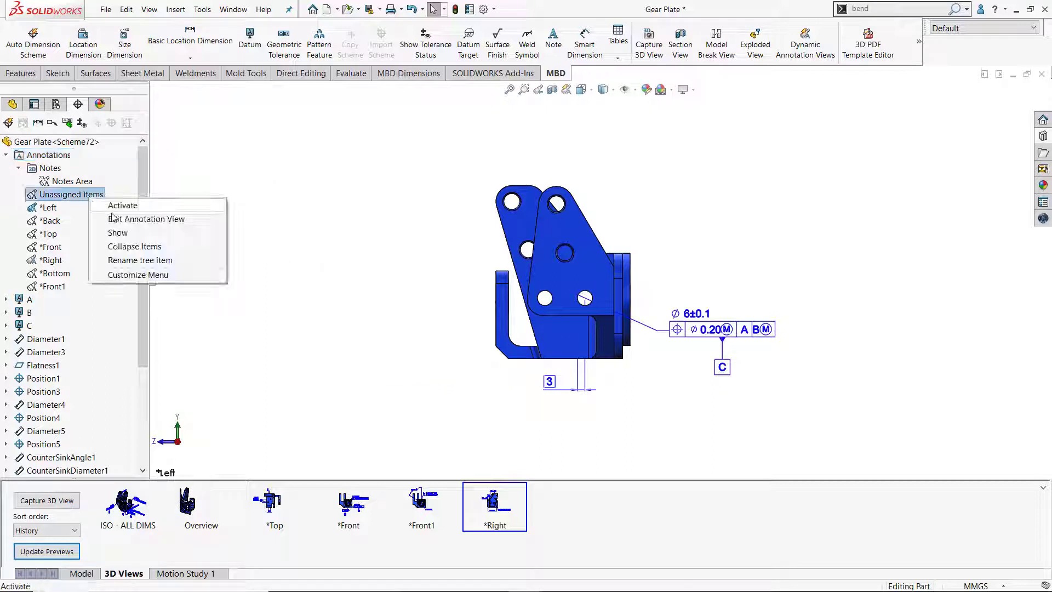
{"action": "left_click", "coordinate": [127, 232]}
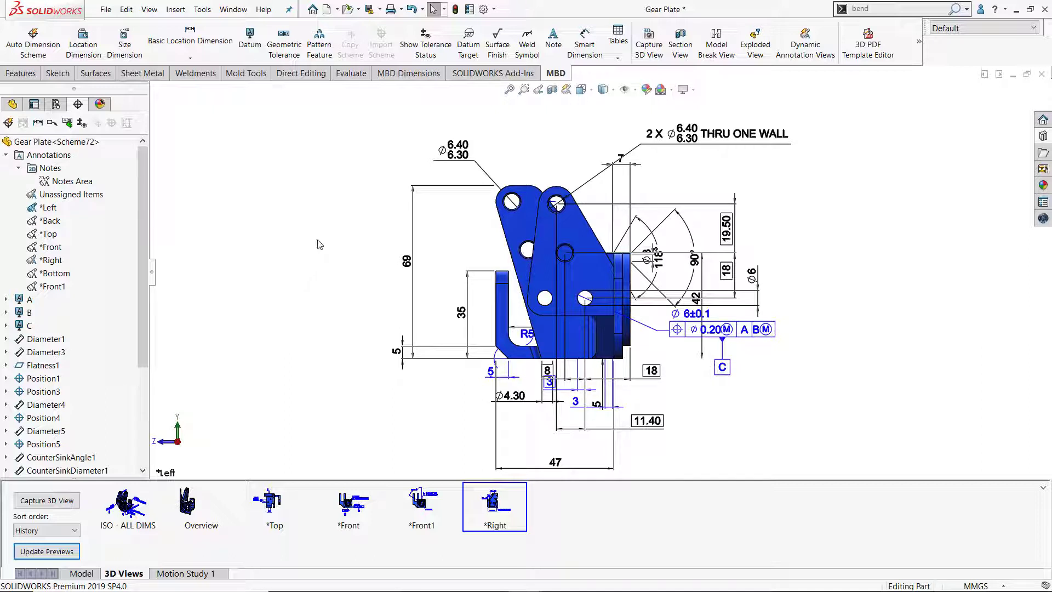
{"action": "left_click", "coordinate": [458, 152]}
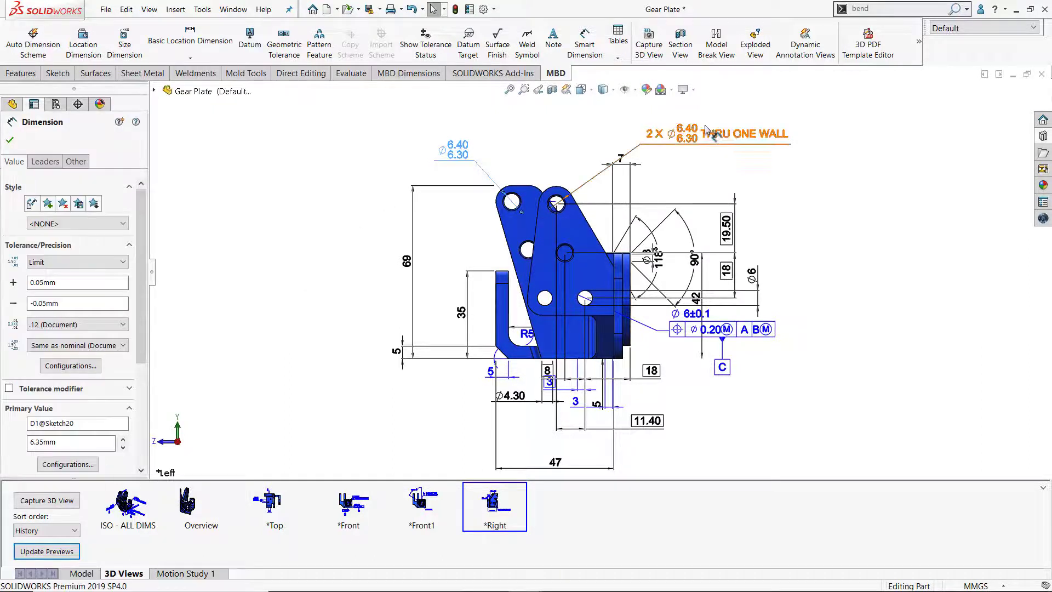
{"action": "left_click", "coordinate": [704, 144], "text": "ctrl"}
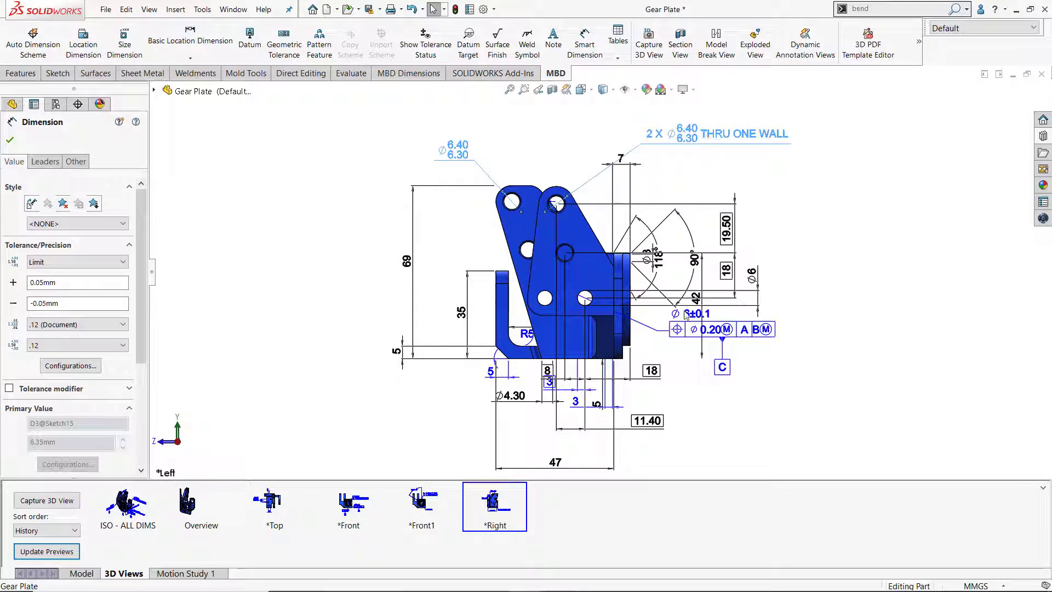
{"action": "left_click", "coordinate": [659, 379], "text": "ctrl"}
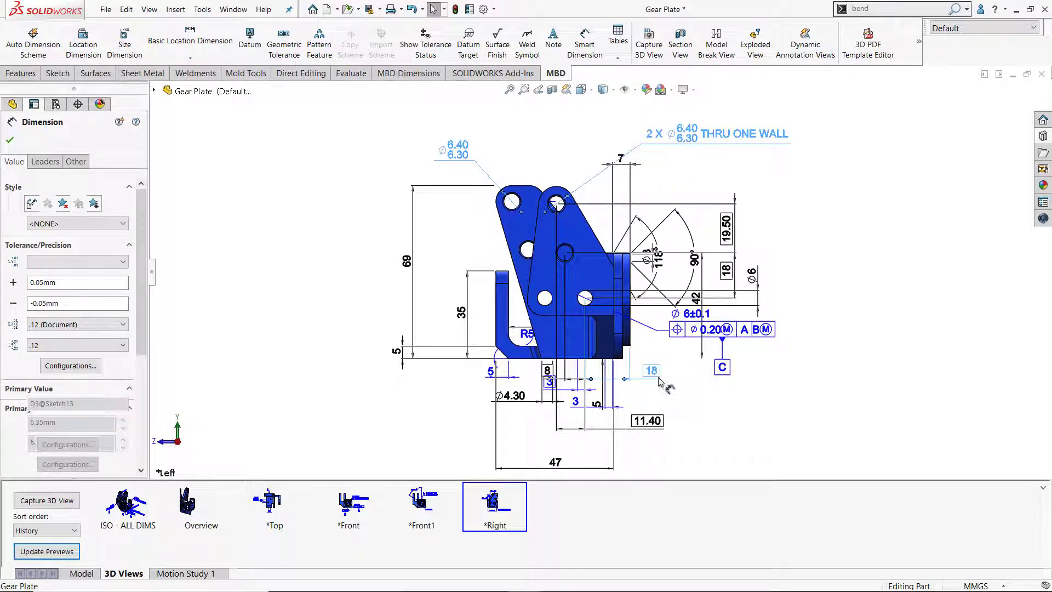
{"action": "left_click", "coordinate": [406, 265], "text": "ctrl"}
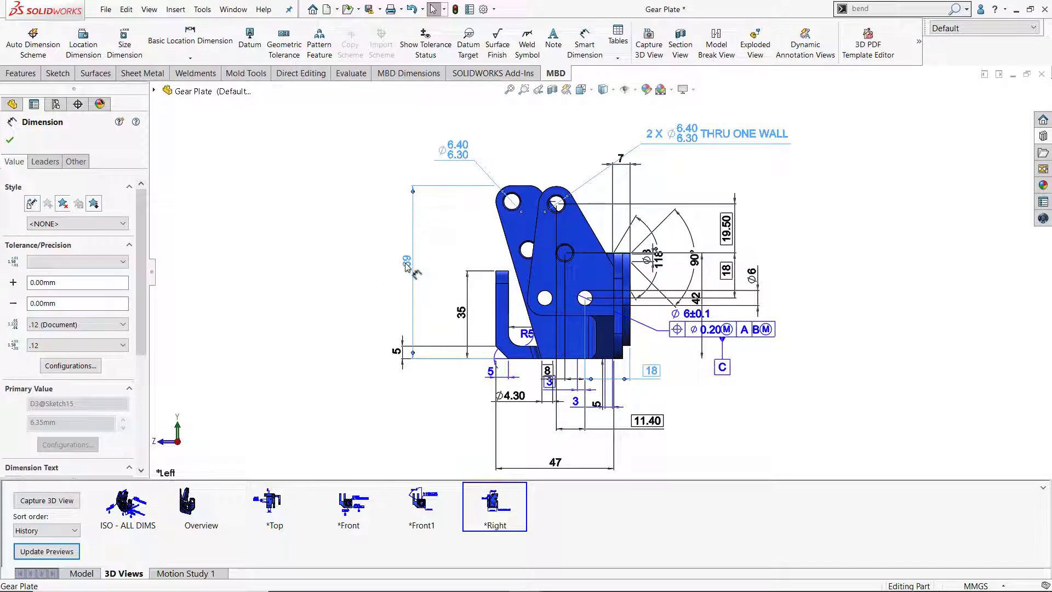
{"action": "right_click", "coordinate": [406, 265]}
{"action": "left_click", "coordinate": [528, 452]}
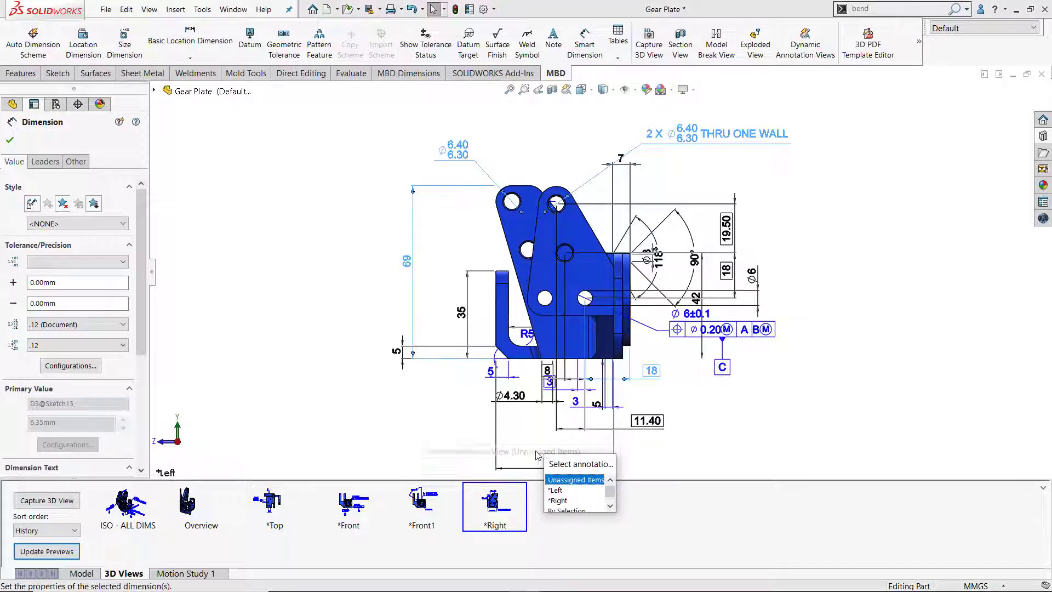
{"action": "left_click", "coordinate": [569, 490]}
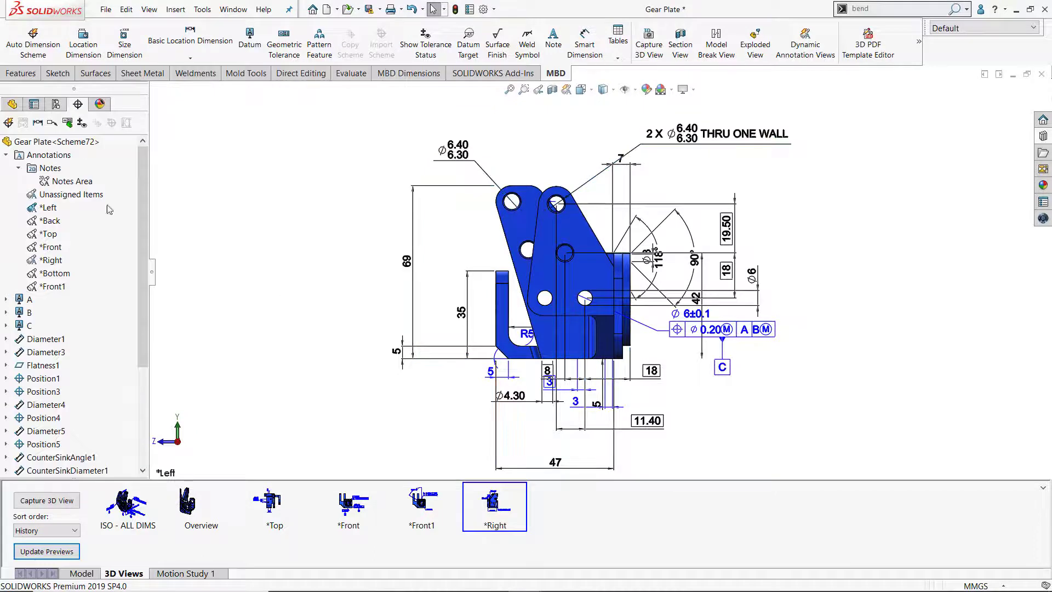
Hide the unassigned annotation items so only the *Left view's dimensions are displayed.
{"action": "right_click", "coordinate": [85, 196]}
{"action": "left_click", "coordinate": [116, 230]}
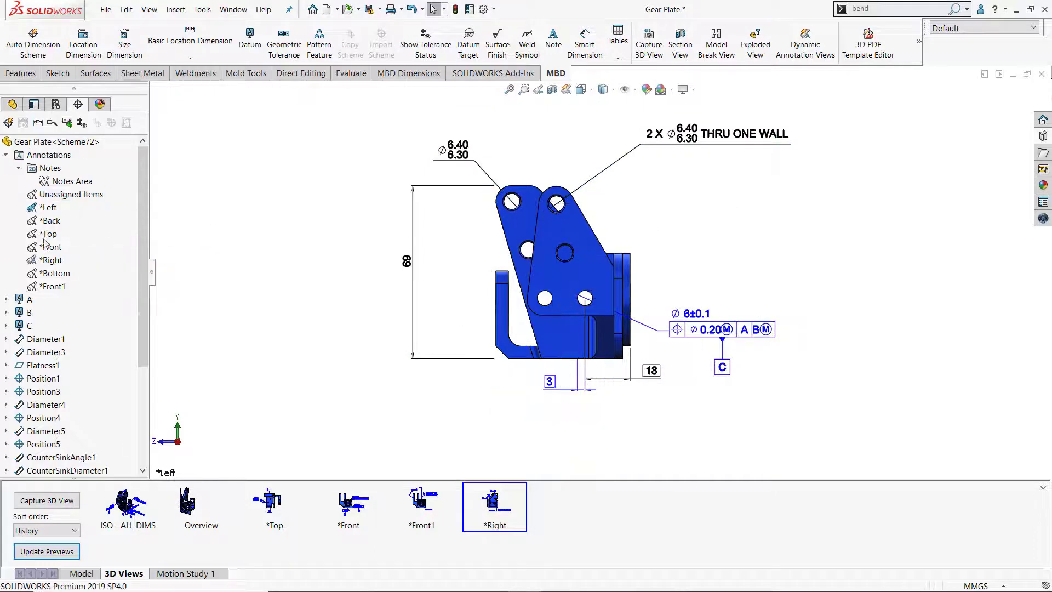
{"action": "right_click", "coordinate": [42, 260]}
{"action": "left_click", "coordinate": [74, 305]}
Move the THRU ONE WALL hole callout closer to the part and capture the orientation as the *Left 3D view.
{"action": "left_click_drag", "start_coordinate": [685, 145], "coordinate": [628, 153]}
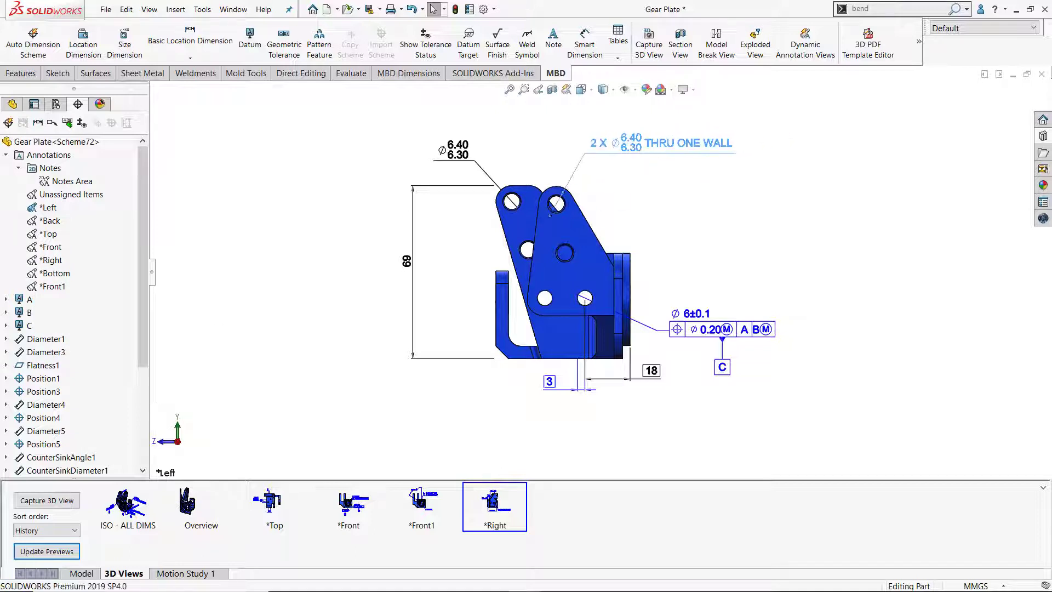
{"action": "left_click", "coordinate": [325, 313]}
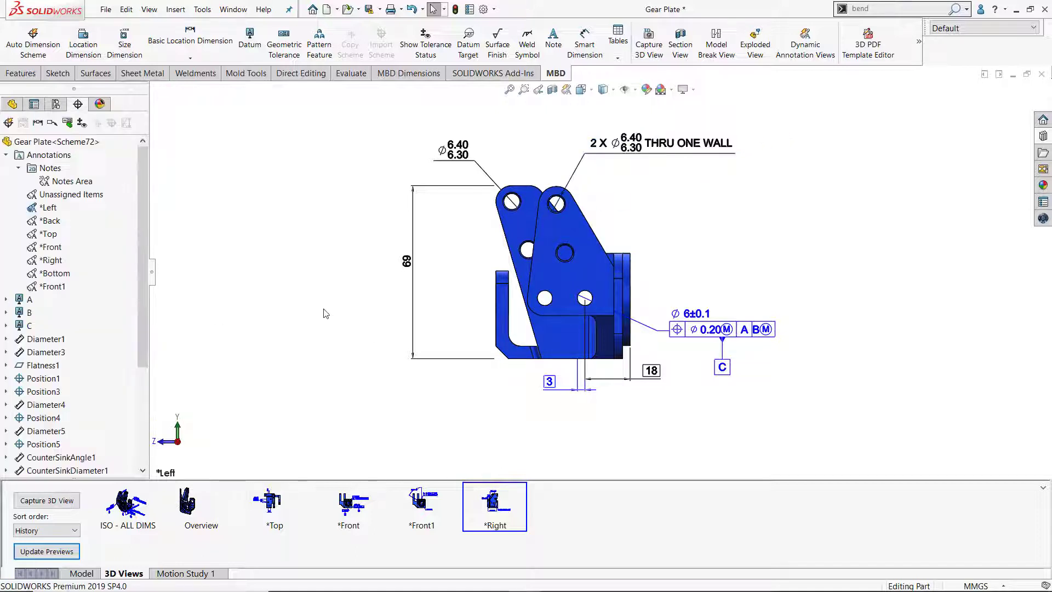
{"action": "left_click", "coordinate": [57, 498]}
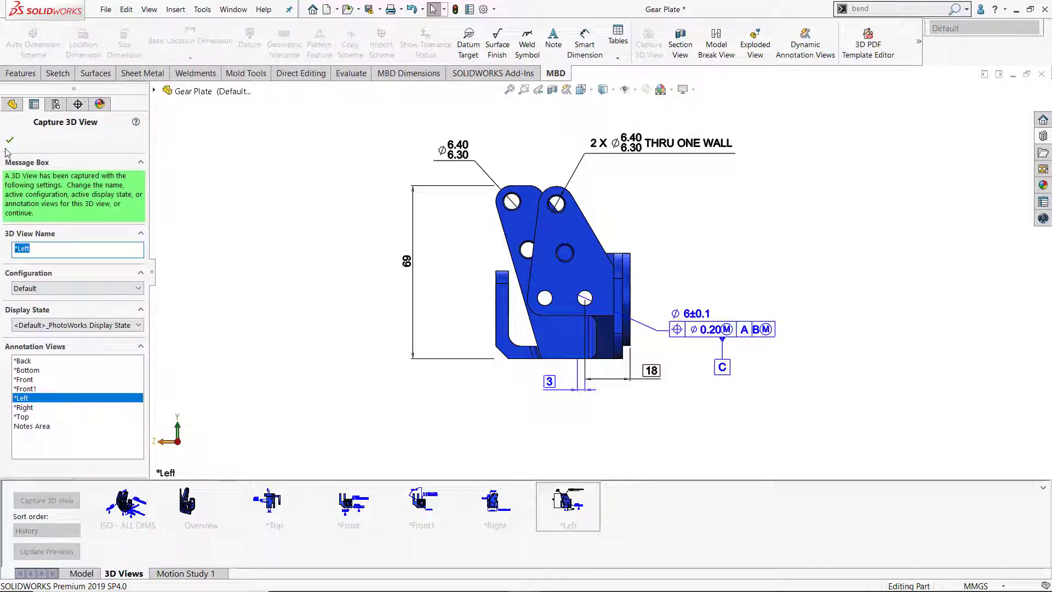
{"action": "left_click", "coordinate": [9, 140]}
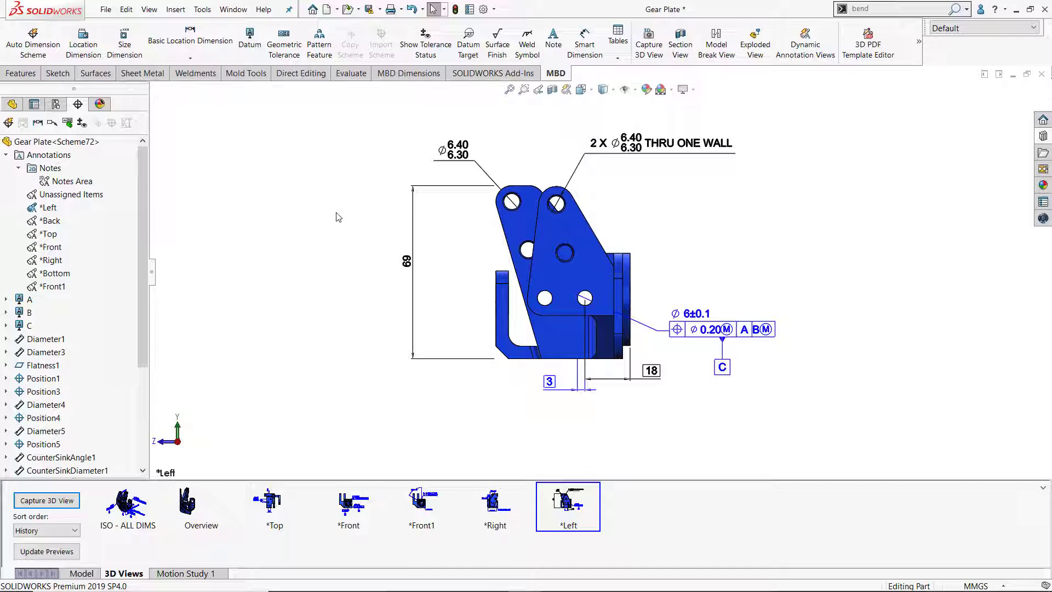
Switch the part to the Version 2 configuration.
{"action": "left_click", "coordinate": [991, 30]}
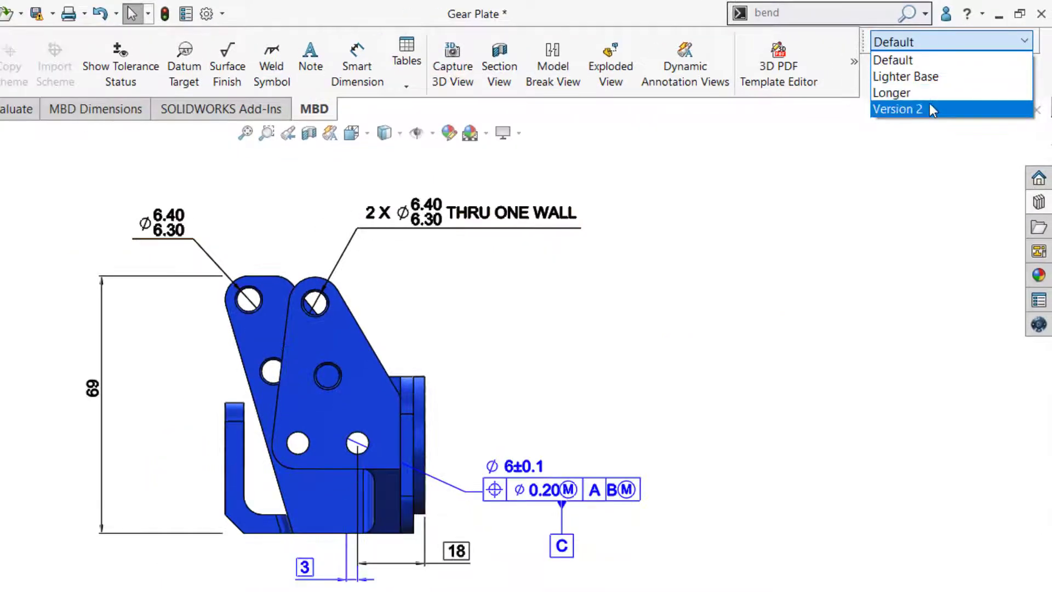
{"action": "left_click", "coordinate": [931, 110]}
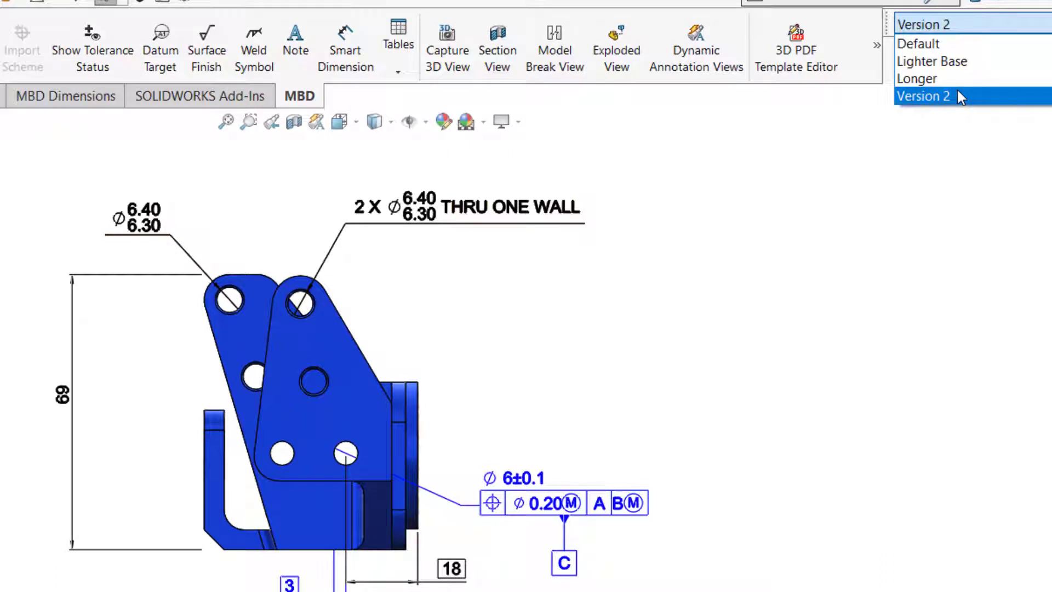
{"action": "left_click", "coordinate": [960, 97]}
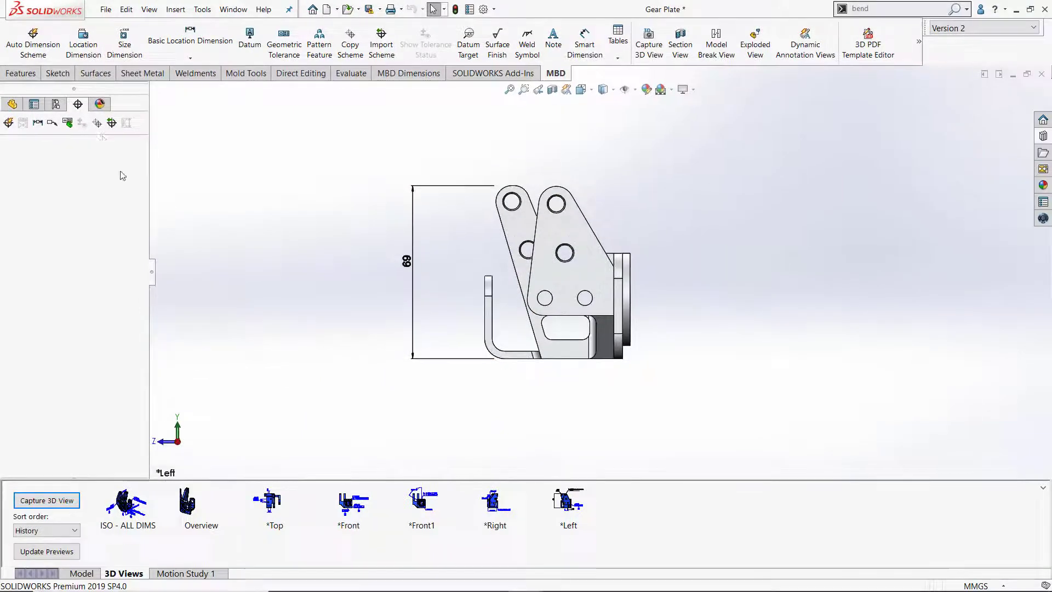
Copy the tolerance scheme from the Default configuration into Version 2, keeping the name Dimension Schema6.
{"action": "left_click", "coordinate": [94, 124]}
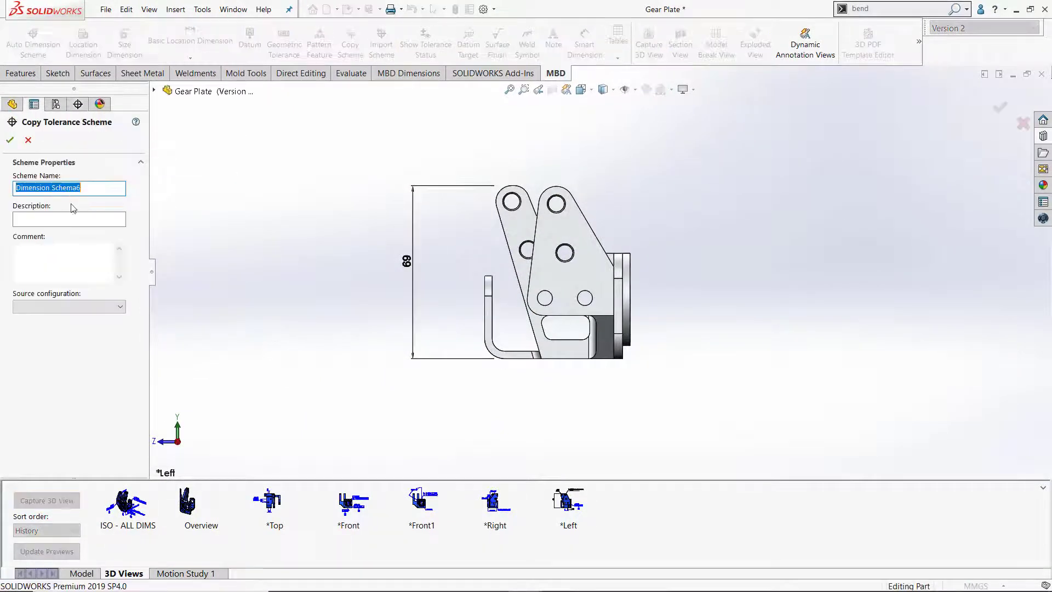
{"action": "left_click", "coordinate": [58, 306]}
{"action": "left_click", "coordinate": [33, 317]}
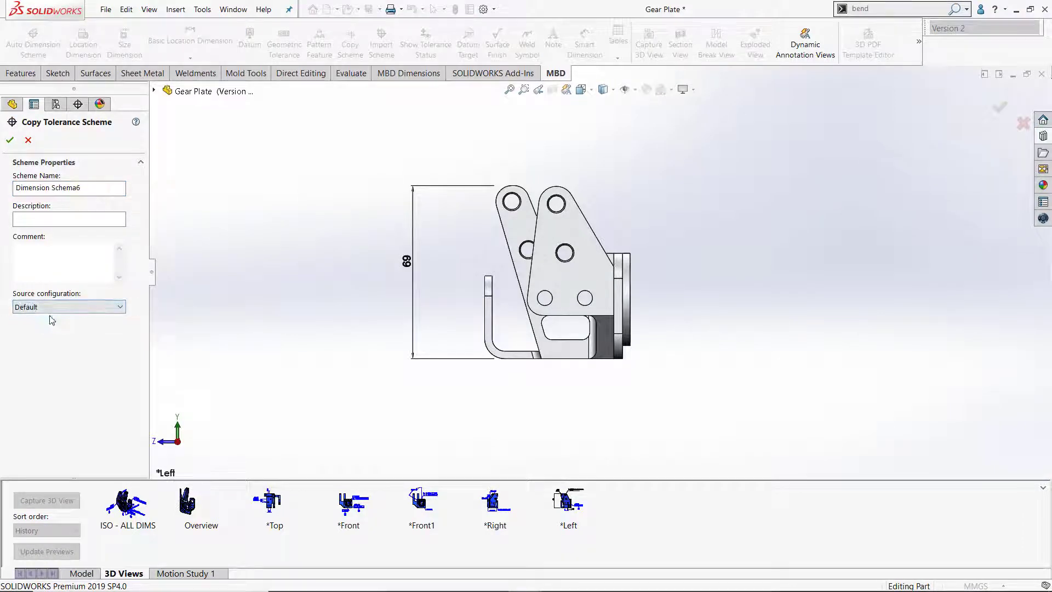
{"action": "left_click", "coordinate": [11, 140]}
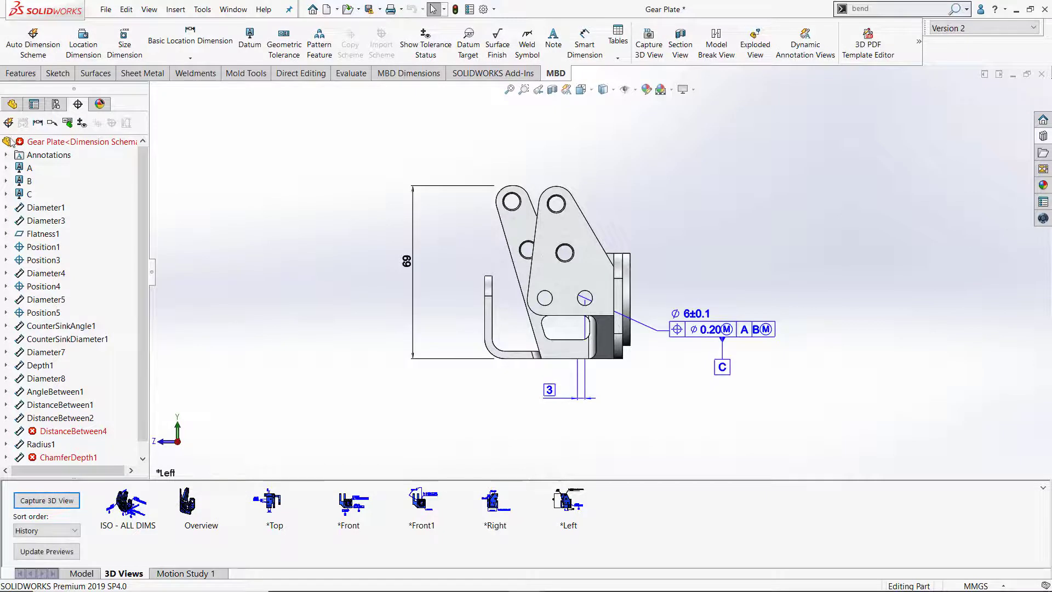
Delete the failed DistanceBetween4 and chamfer dimensions from the copied tolerance scheme.
{"action": "left_click_drag", "start_coordinate": [139, 288], "coordinate": [138, 349]}
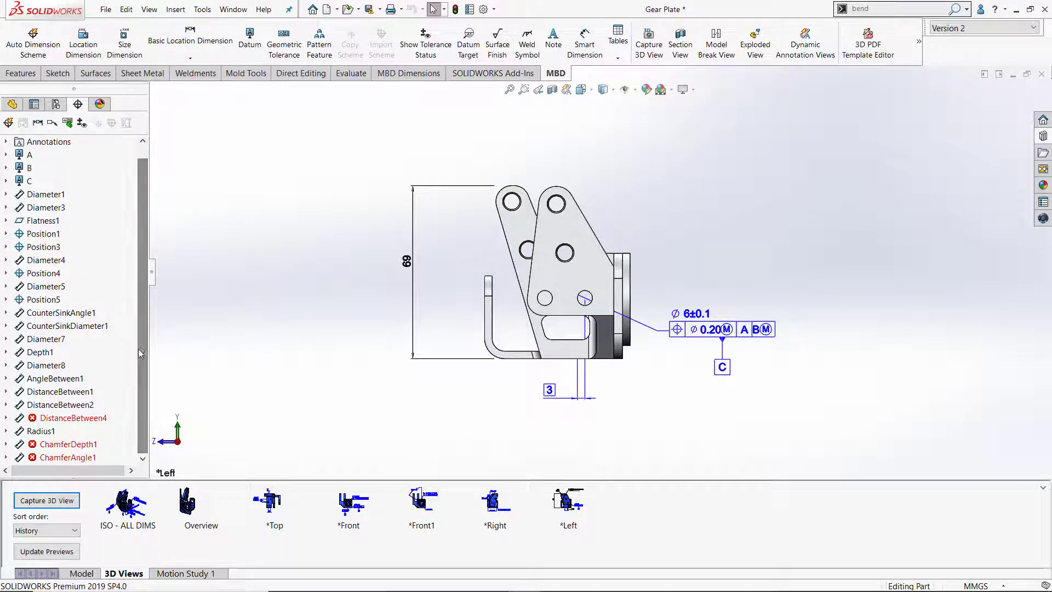
{"action": "left_click", "coordinate": [85, 421]}
{"action": "left_click", "coordinate": [81, 459], "text": "ctrl"}
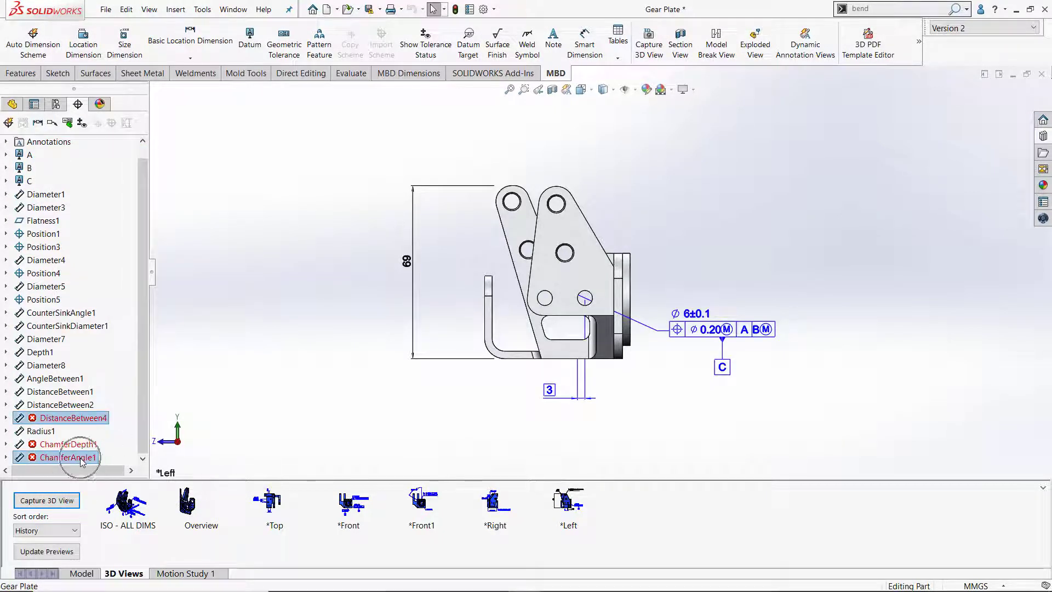
{"action": "right_click", "coordinate": [81, 459]}
{"action": "left_click", "coordinate": [107, 508]}
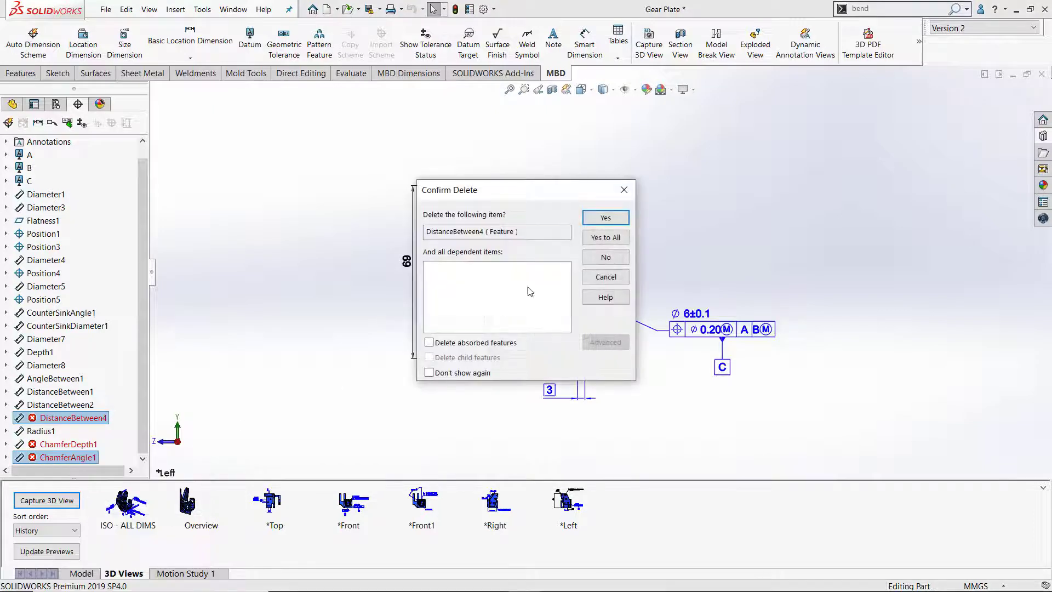
{"action": "left_click", "coordinate": [608, 237]}
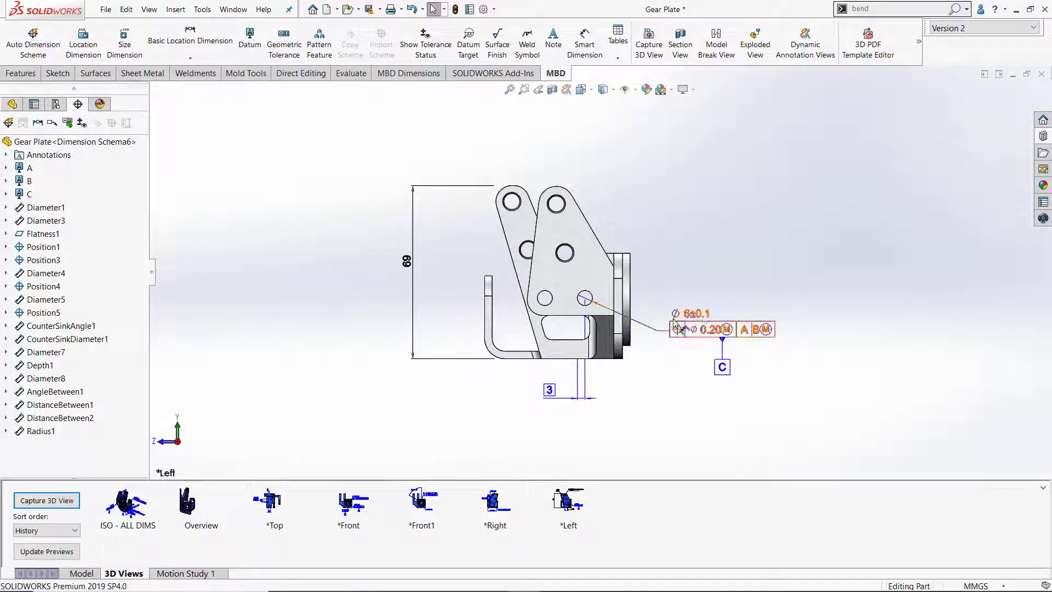
Move the 6±0.1 hole callout lower beside the part and capture a 3D view named Version 2.
{"action": "left_click_drag", "start_coordinate": [678, 329], "coordinate": [676, 363]}
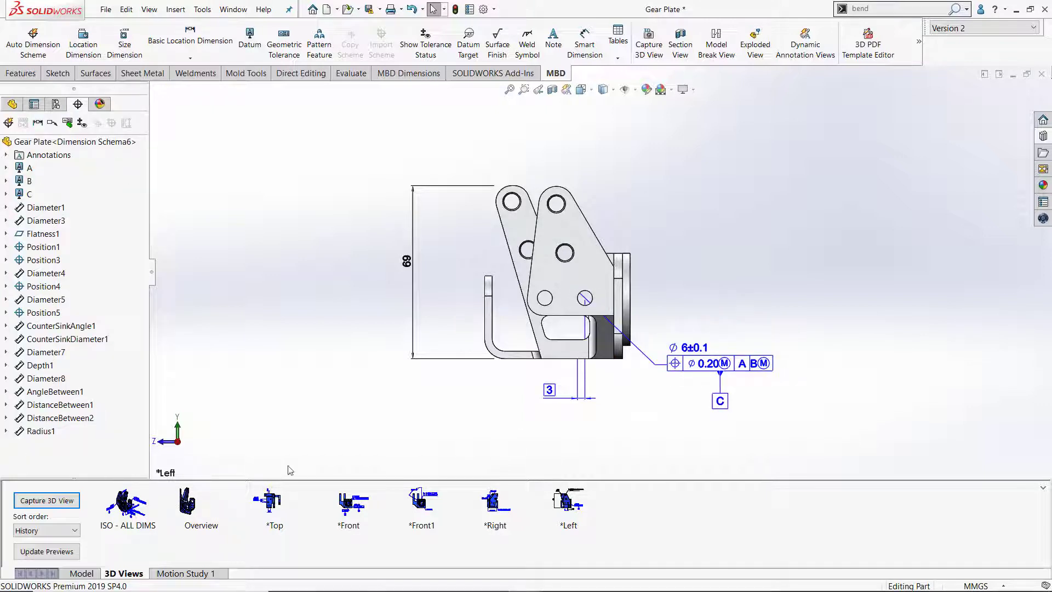
{"action": "left_click", "coordinate": [68, 499]}
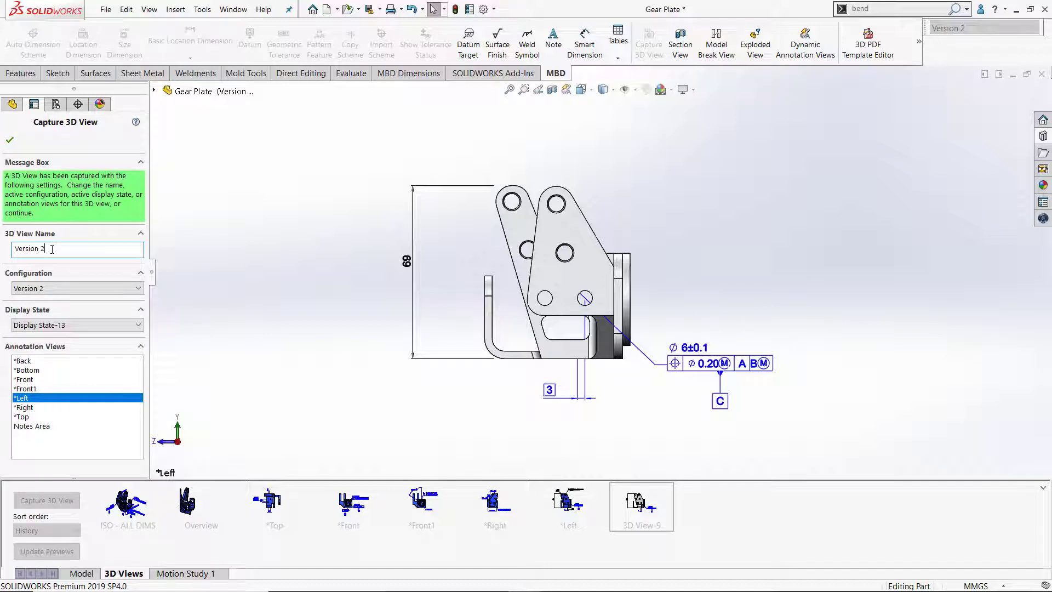
{"action": "left_click", "coordinate": [11, 142]}
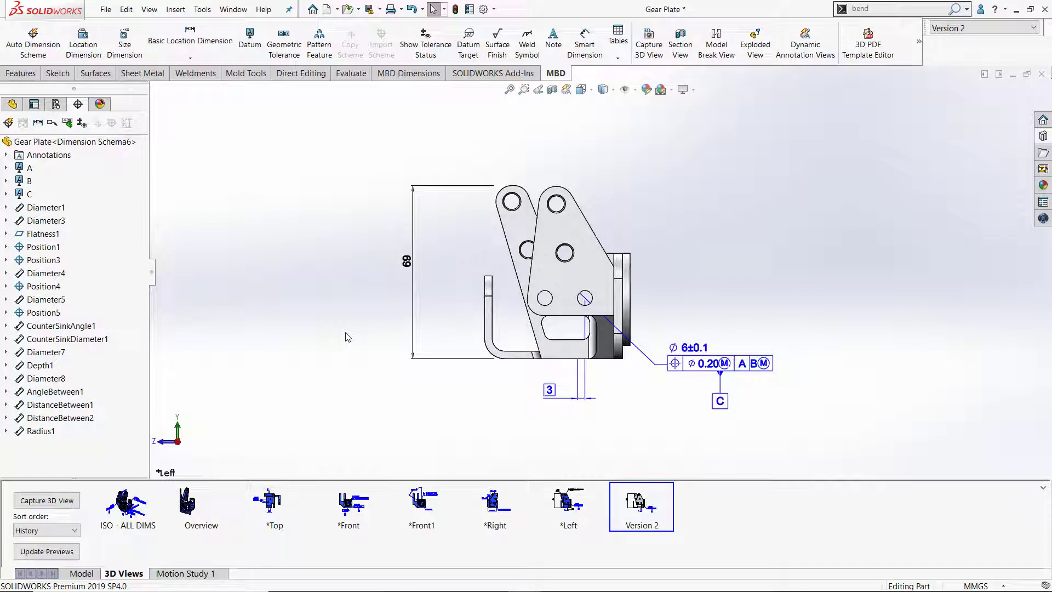
Recall the captured *Top and *Front 3D views to check them.
{"action": "double_click", "coordinate": [271, 500]}
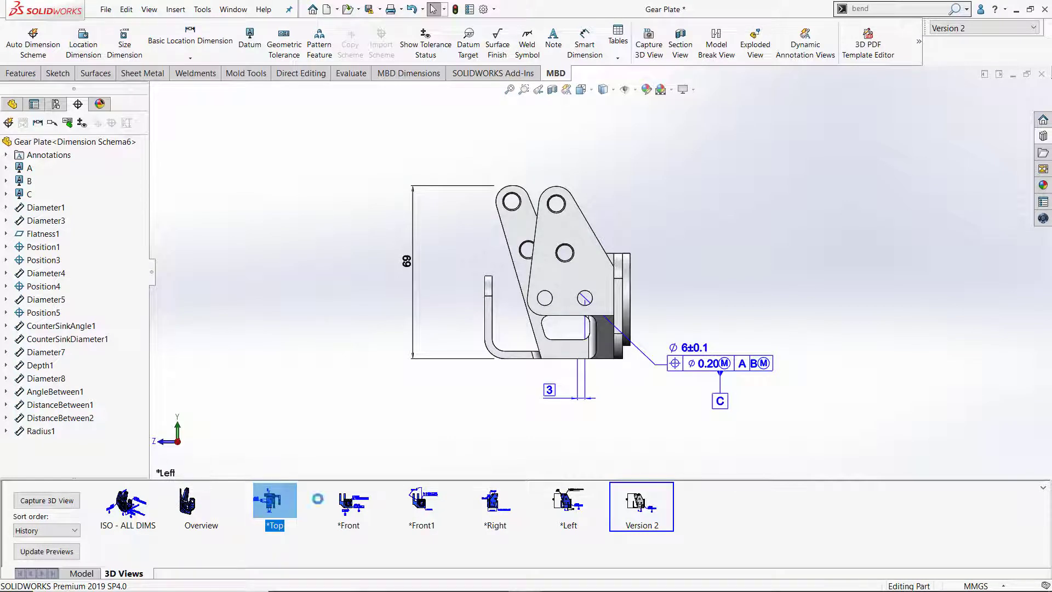
{"action": "double_click", "coordinate": [351, 498]}
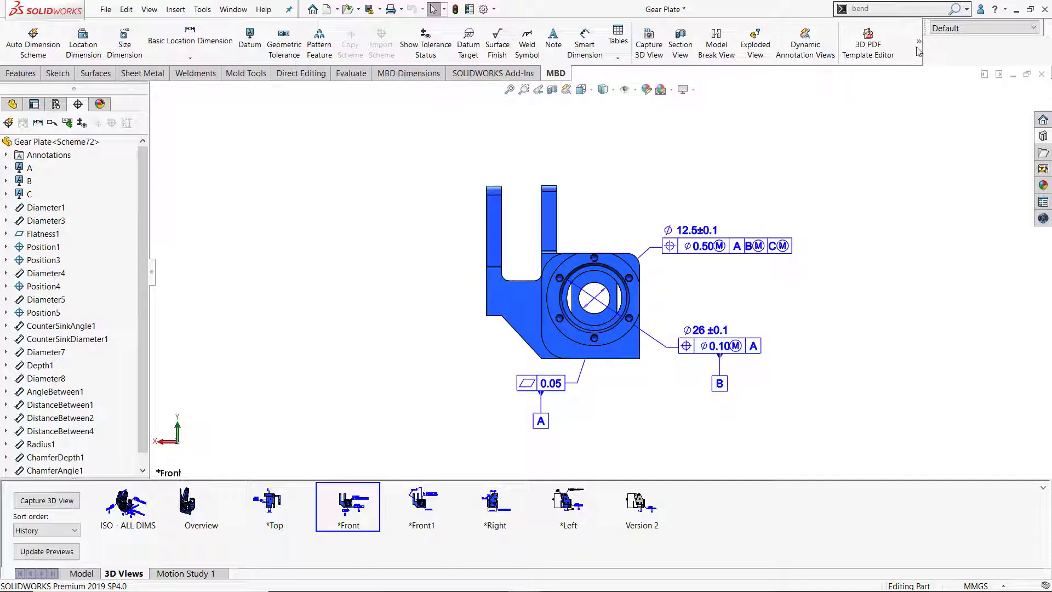
Publish the part to an eDrawings file with the Default and Version 2 configurations, without password protection.
{"action": "mouse_move", "coordinate": [920, 50]}
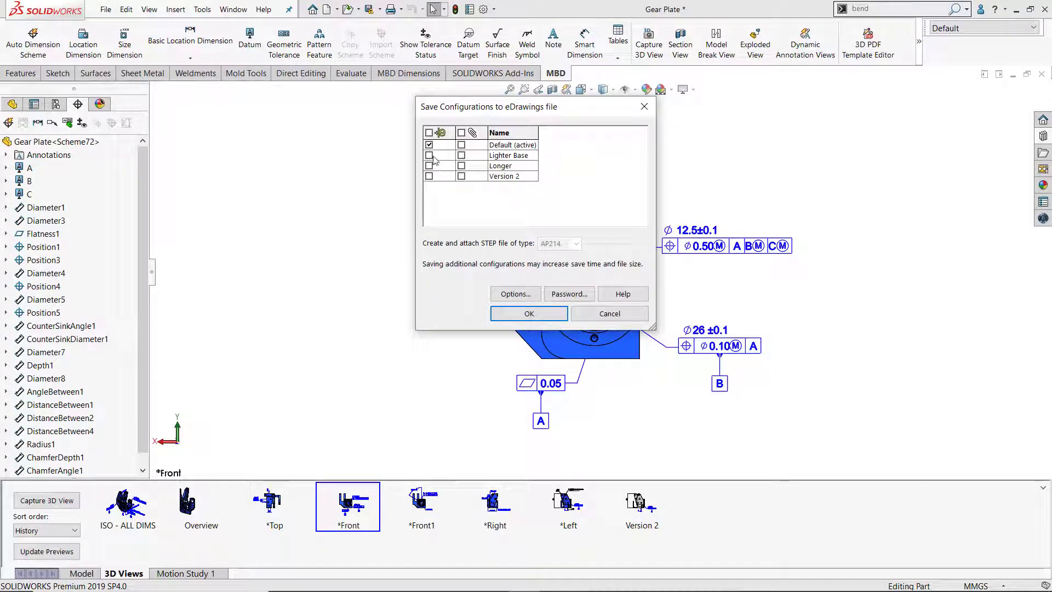
{"action": "left_click", "coordinate": [429, 176]}
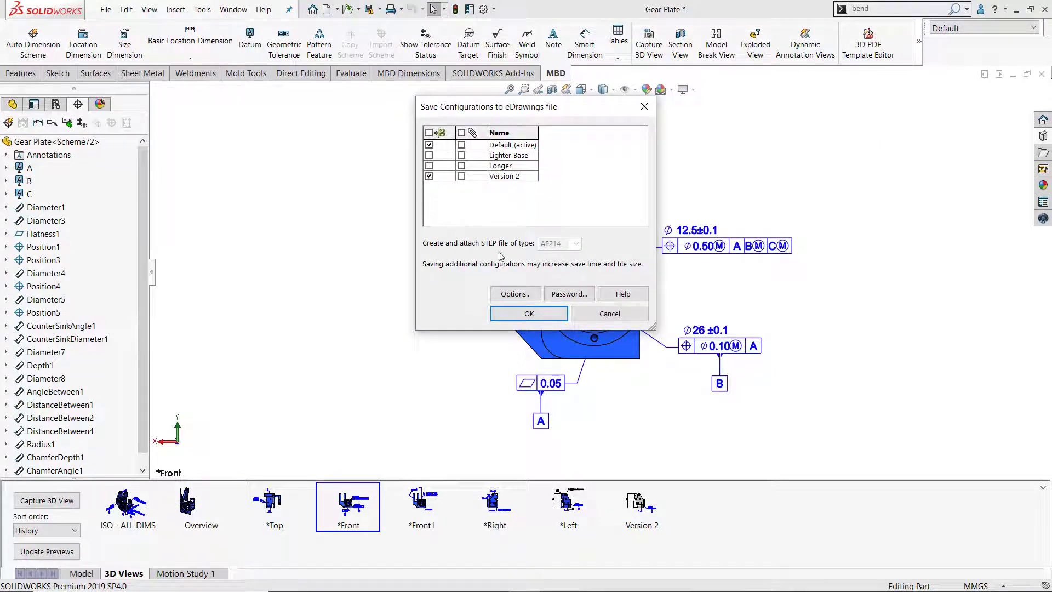
{"action": "left_click", "coordinate": [569, 294]}
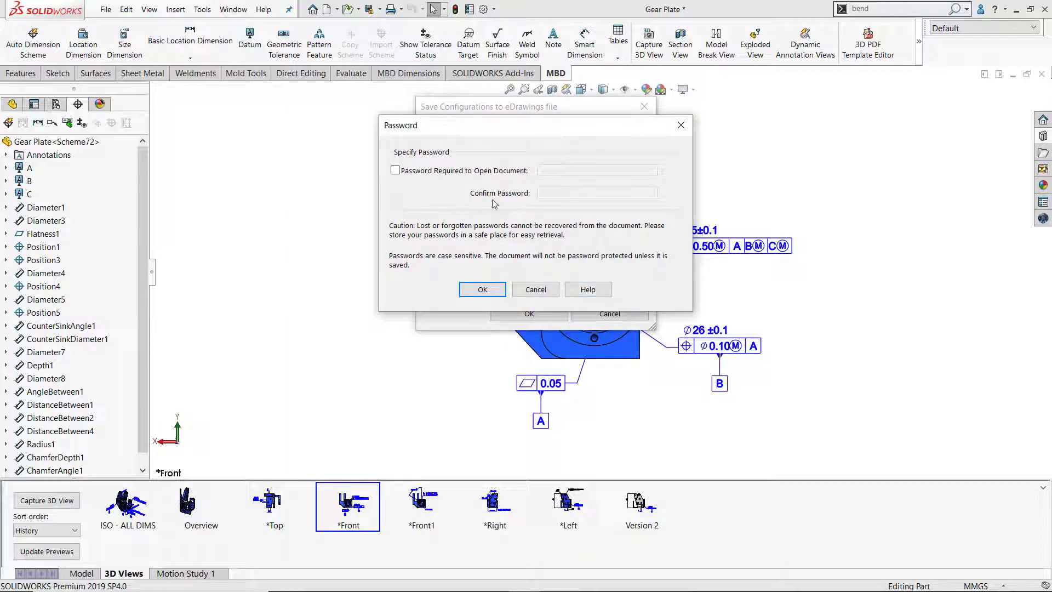
{"action": "left_click", "coordinate": [458, 171]}
{"action": "left_click", "coordinate": [458, 172]}
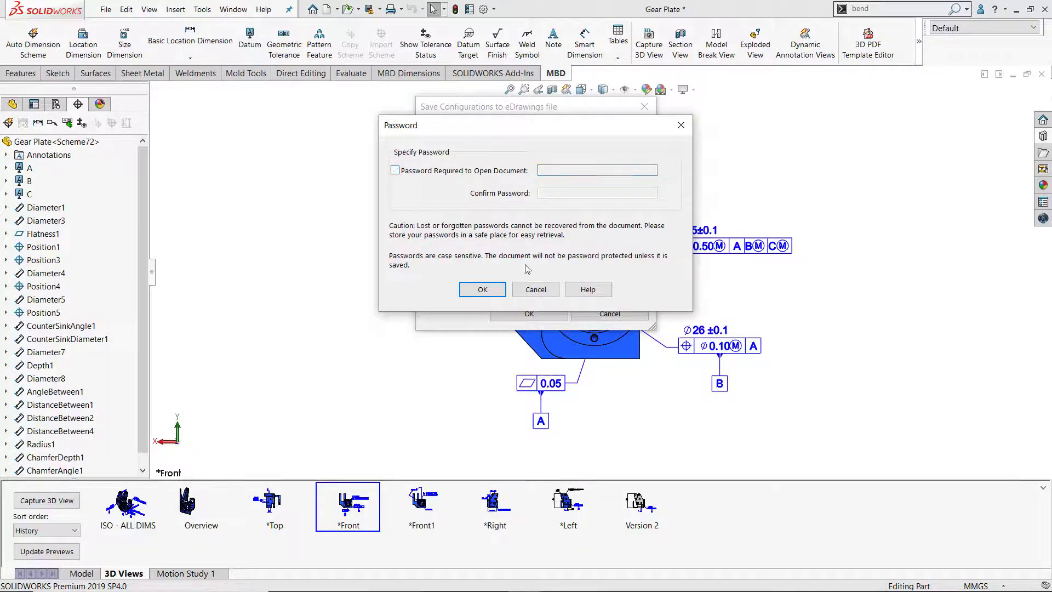
{"action": "left_click", "coordinate": [536, 289]}
{"action": "left_click", "coordinate": [529, 313]}
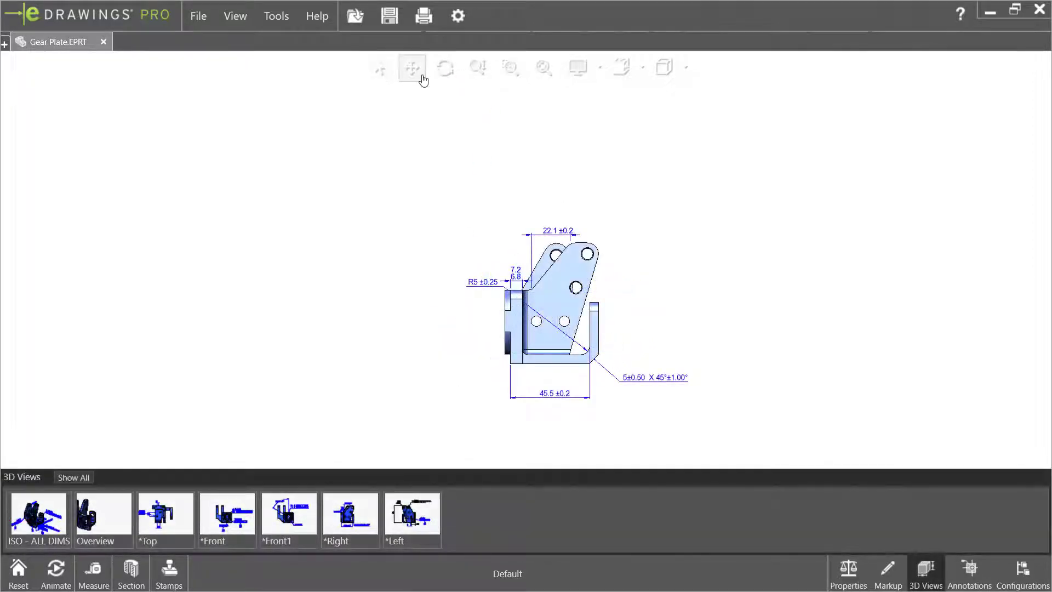
In eDrawings, select the 45.5 ±0.2 dimension and rotate the model to inspect the faces it references.
{"action": "left_click", "coordinate": [422, 76]}
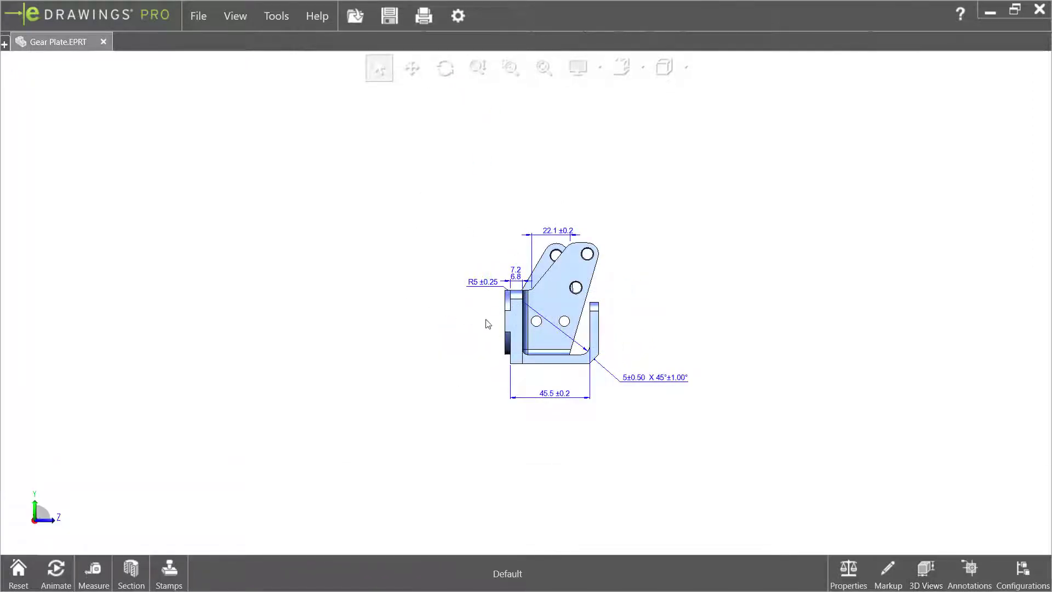
{"action": "left_click", "coordinate": [563, 398]}
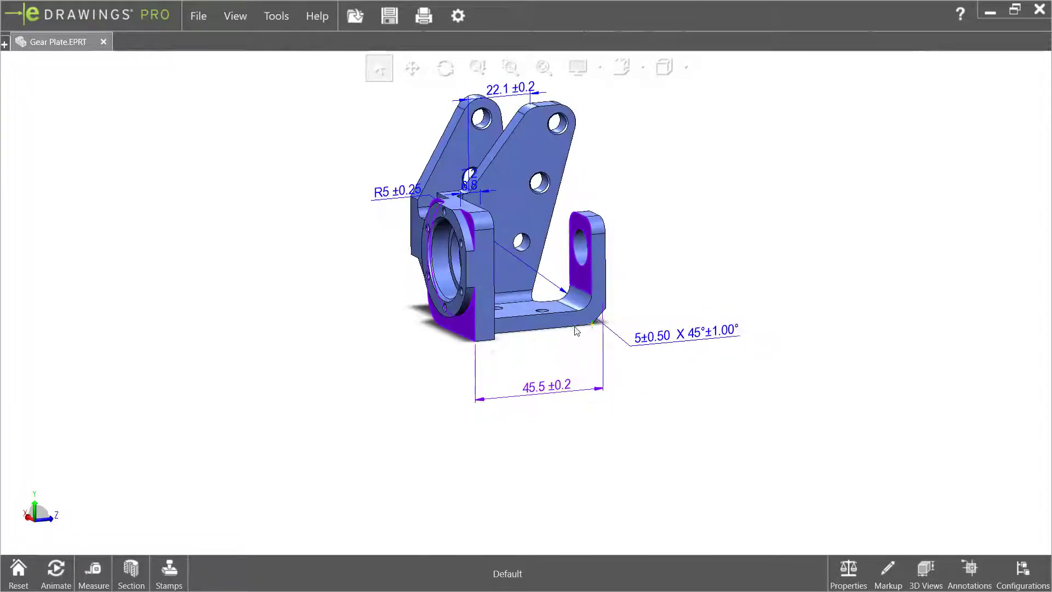
Inspect the 5±0.50 X 45° chamfer and R5 ±0.25 fillet callouts together with the faces they reference.
{"action": "scroll", "coordinate": [541, 253], "scroll_direction": "up", "scroll_amount": 3}
{"action": "scroll", "coordinate": [541, 253], "scroll_direction": "up", "scroll_amount": 2}
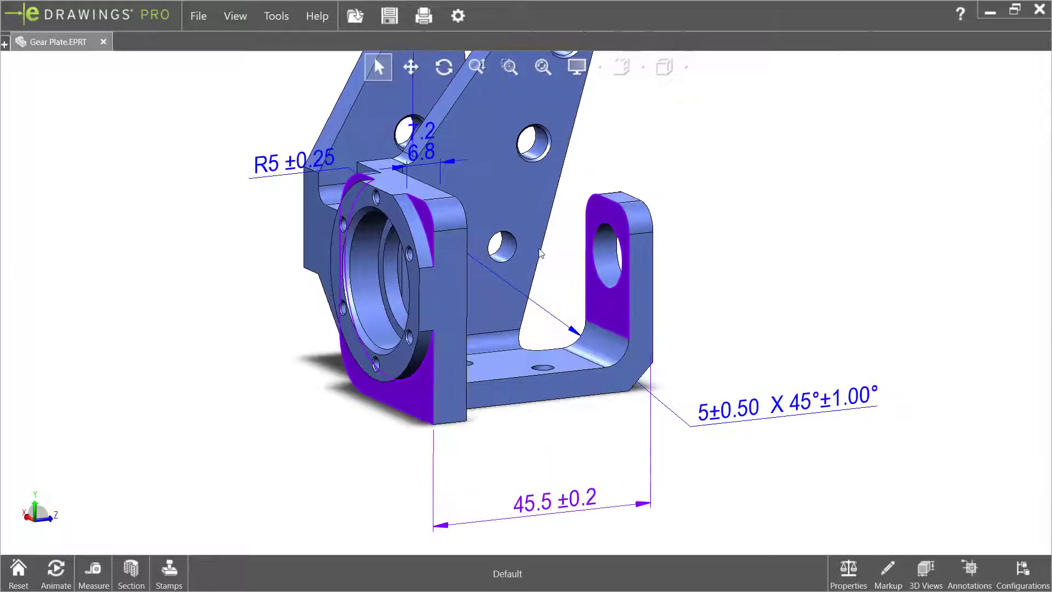
{"action": "left_click", "coordinate": [759, 411]}
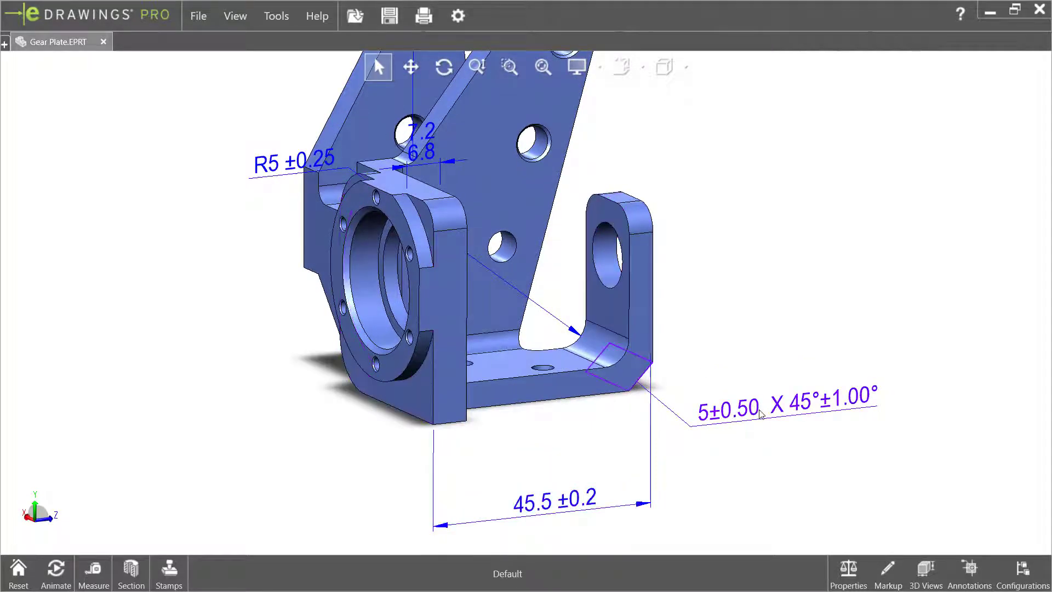
{"action": "middle_click_drag", "start_coordinate": [723, 364], "coordinate": [665, 381]}
{"action": "left_click", "coordinate": [310, 123]}
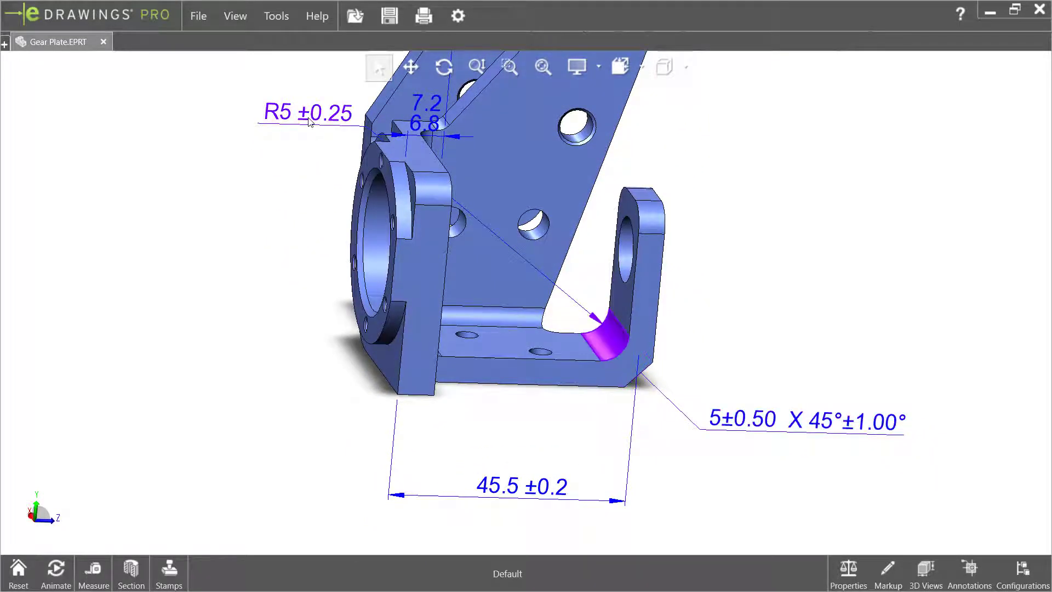
{"action": "middle_click_drag", "start_coordinate": [370, 236], "coordinate": [400, 265]}
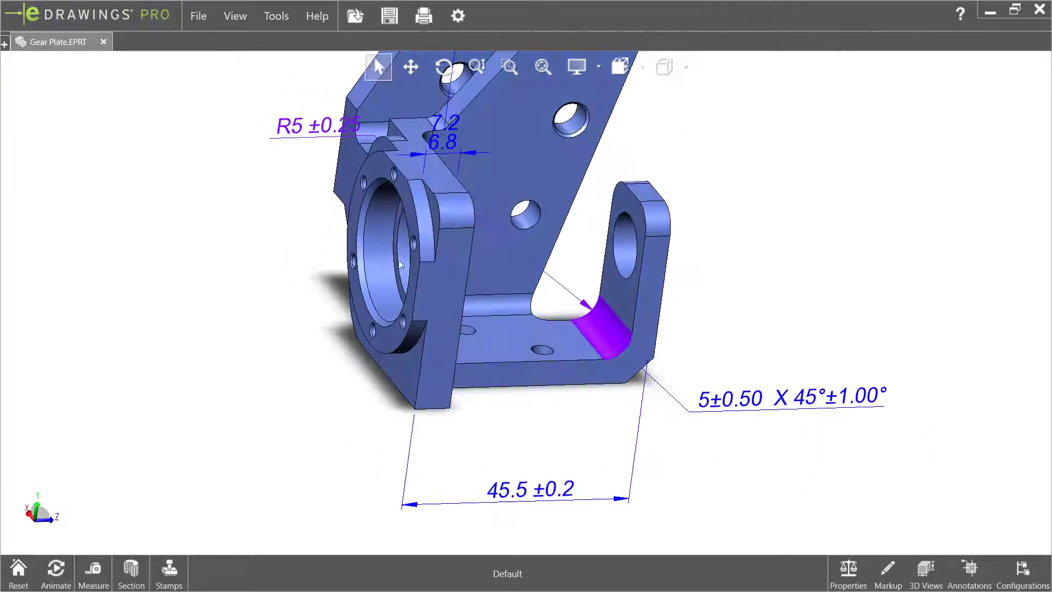
Recall the *Left 3D view and inspect its hole callouts and the 6±0.1 hole's position tolerance on the rotated model.
{"action": "left_click", "coordinate": [925, 573]}
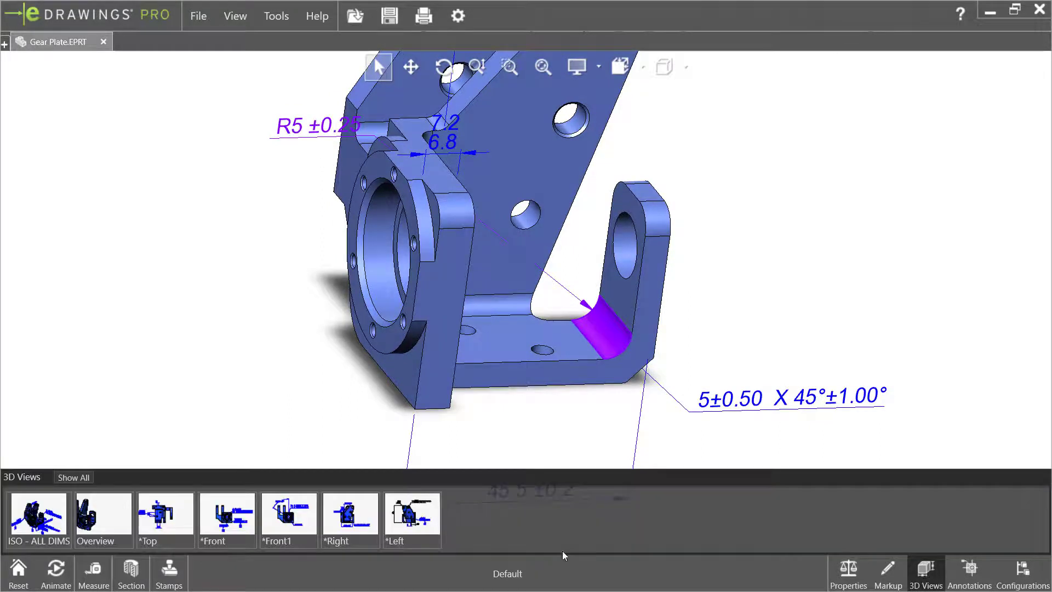
{"action": "left_click", "coordinate": [387, 528]}
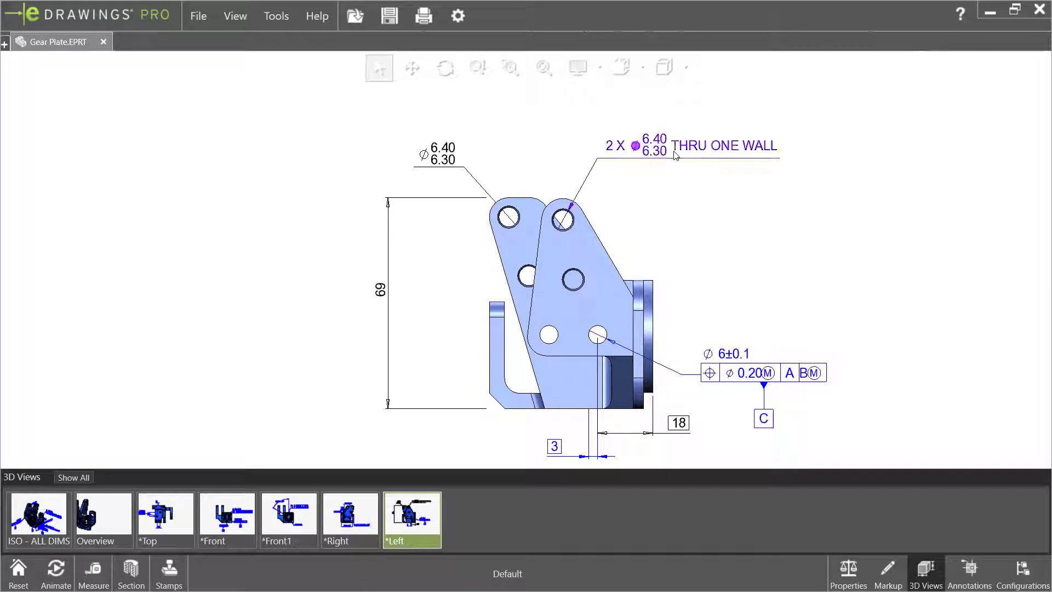
{"action": "middle_click_drag", "start_coordinate": [673, 231], "coordinate": [640, 257]}
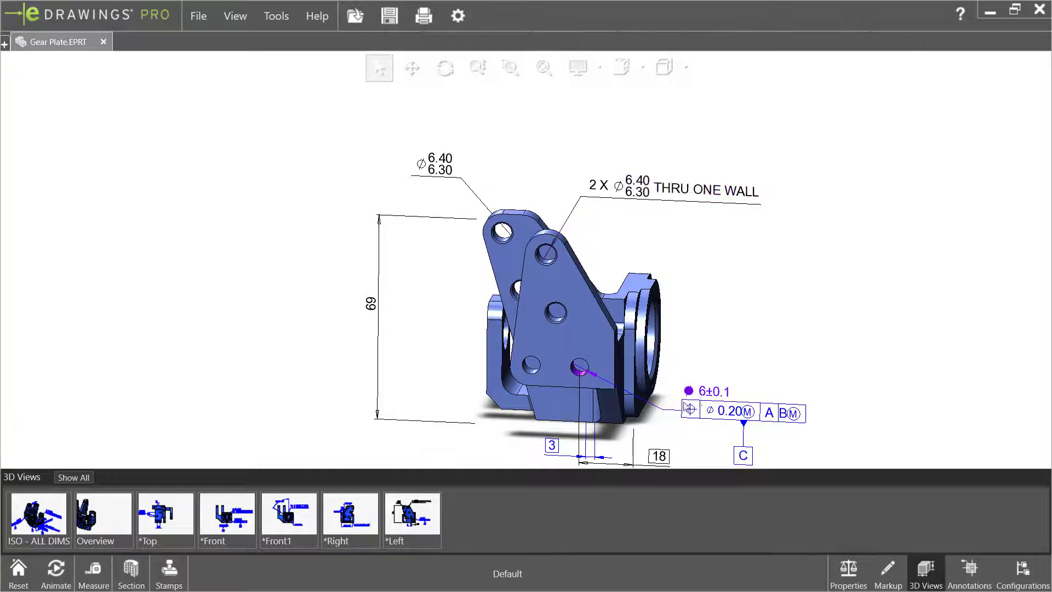
{"action": "scroll", "coordinate": [588, 405], "scroll_direction": "down", "scroll_amount": 5}
{"action": "scroll", "coordinate": [593, 397], "scroll_direction": "up", "scroll_amount": 5}
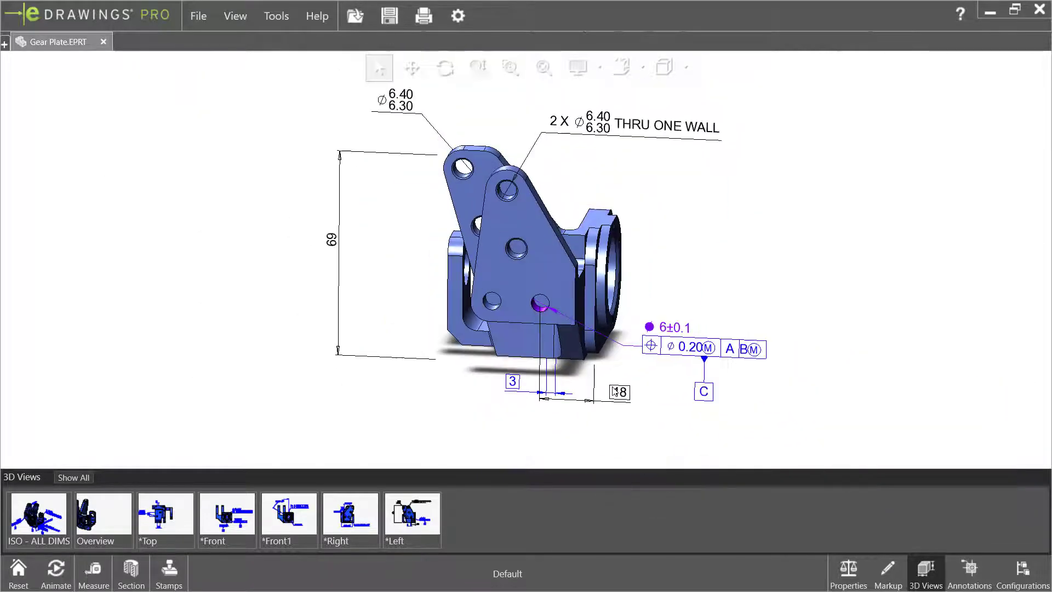
{"action": "middle_click_drag", "start_coordinate": [603, 356], "coordinate": [667, 275]}
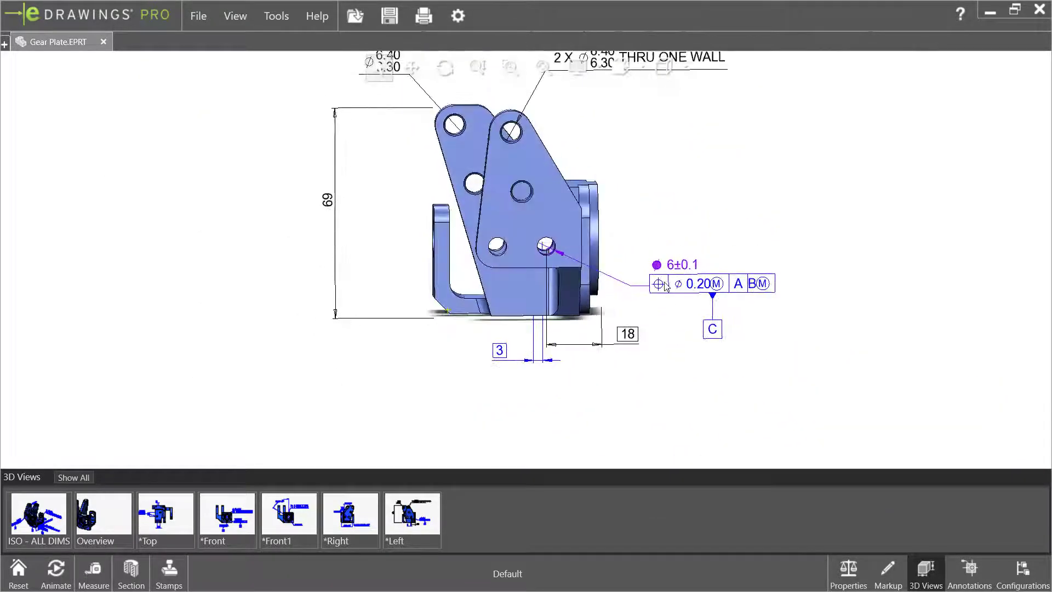
{"action": "left_click", "coordinate": [899, 574]}
{"action": "left_click", "coordinate": [917, 571]}
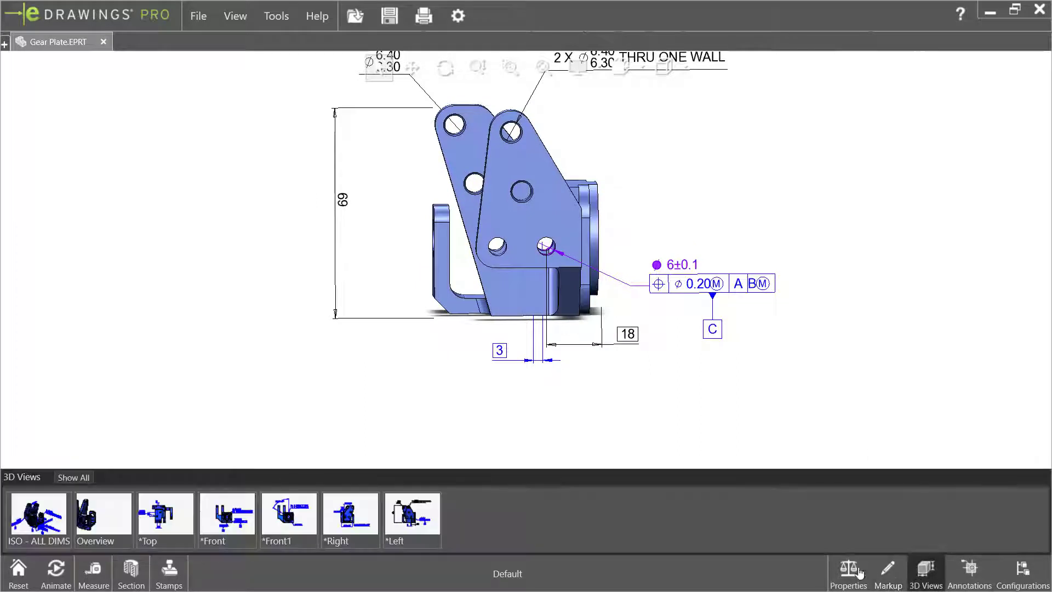
{"action": "left_click", "coordinate": [233, 512]}
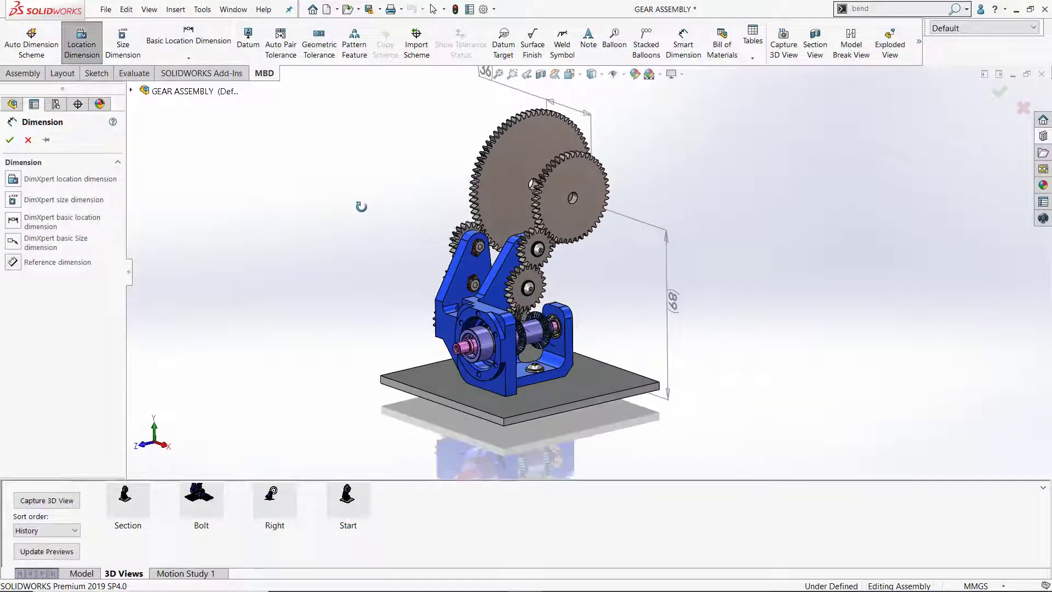
In the SOLIDWORKS gear assembly, select the (89) and (36) reference dimensions to inspect the geometry they reference.
{"action": "scroll", "coordinate": [649, 305], "scroll_direction": "down", "scroll_amount": 4}
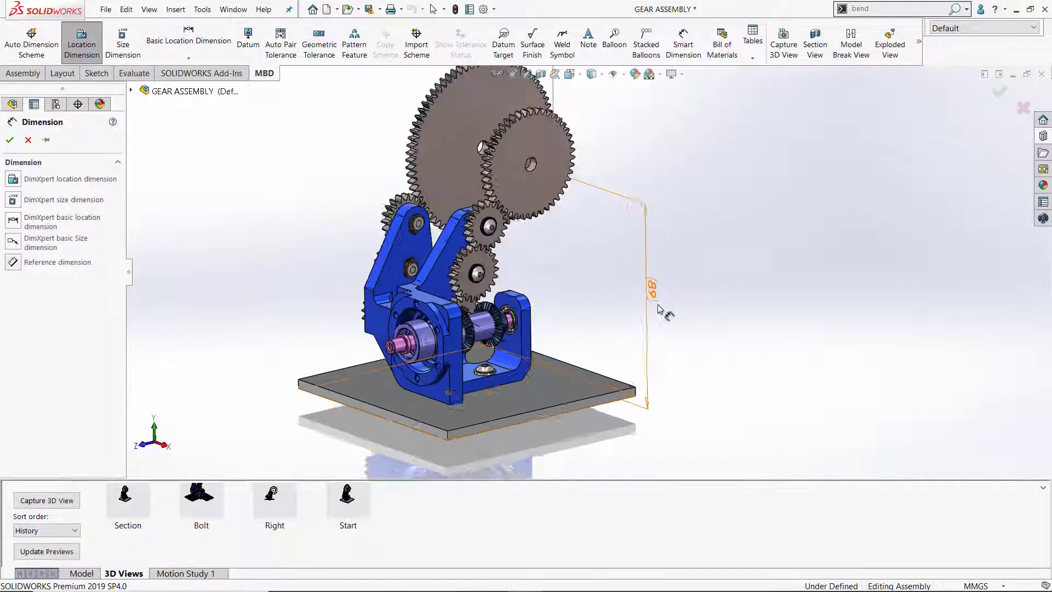
{"action": "left_click", "coordinate": [649, 286]}
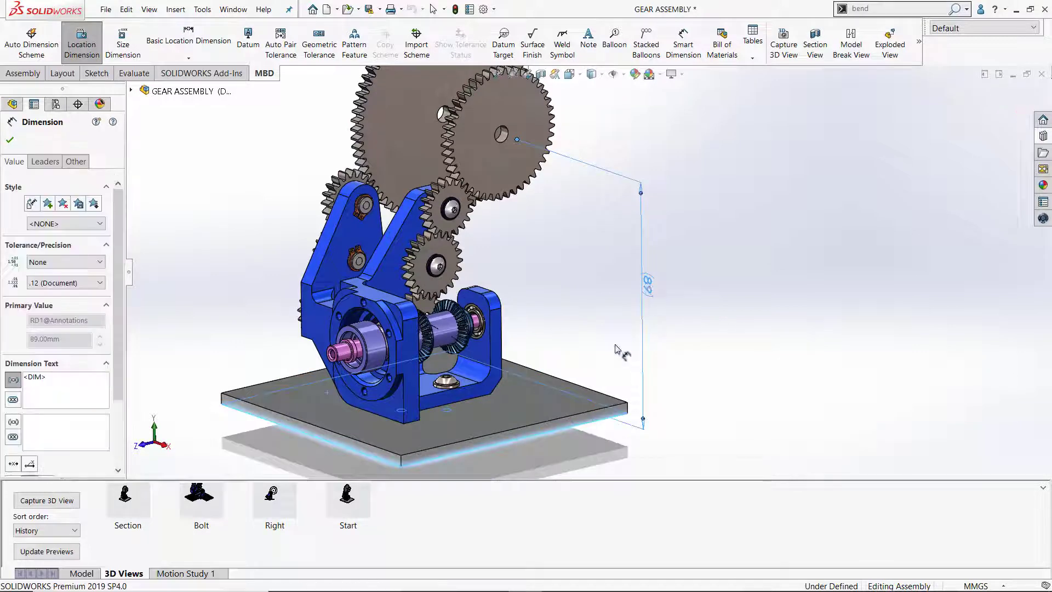
{"action": "mouse_move", "coordinate": [559, 333]}
{"action": "middle_mouse_down"}
{"action": "mouse_move", "coordinate": [548, 200]}
{"action": "mouse_move", "coordinate": [570, 336]}
{"action": "middle_mouse_up"}
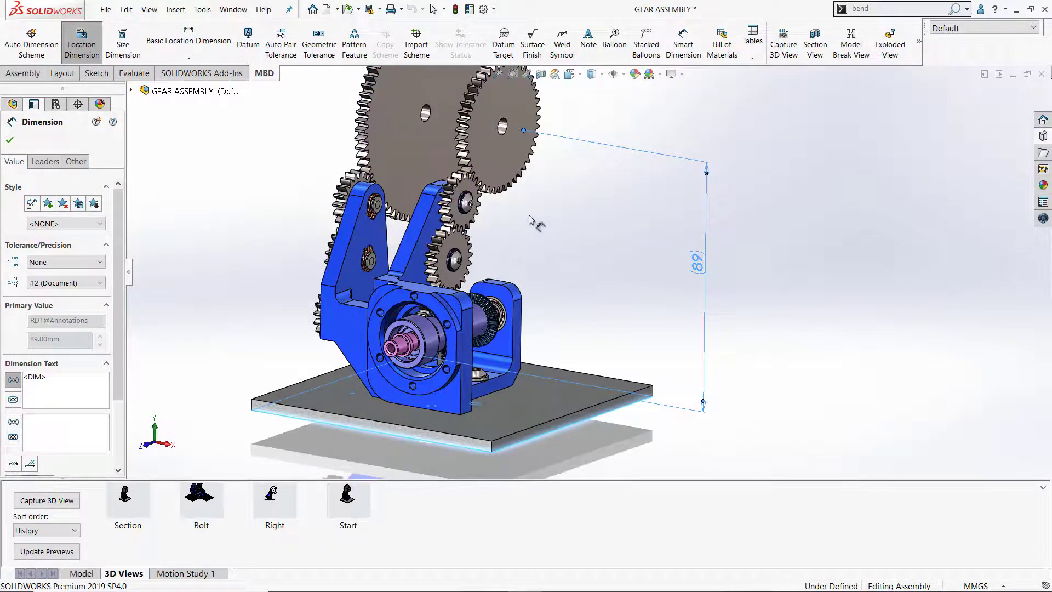
{"action": "middle_click_drag", "start_coordinate": [544, 225], "coordinate": [470, 134]}
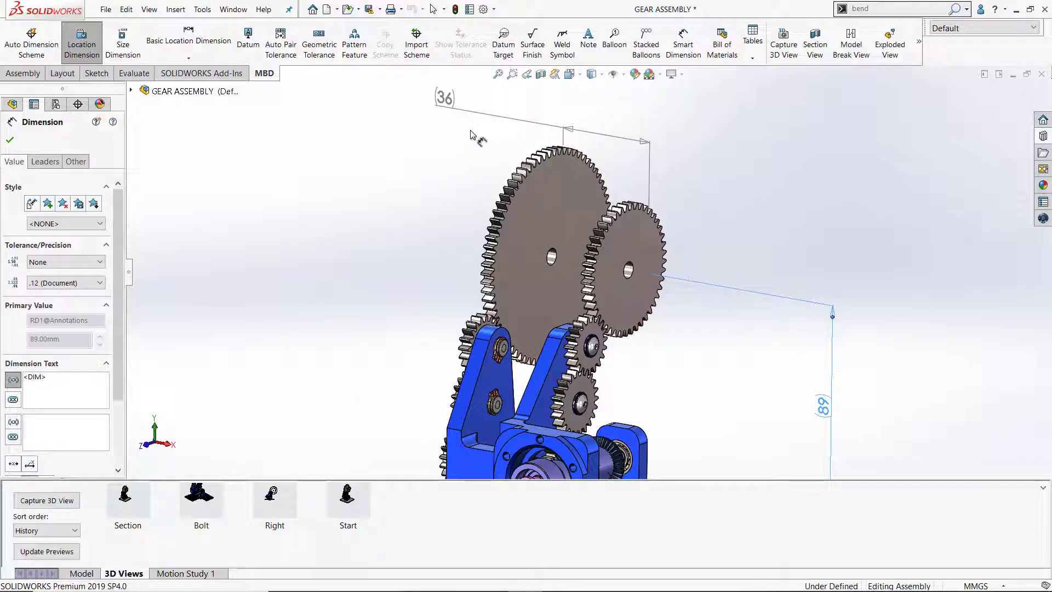
{"action": "left_click", "coordinate": [443, 98]}
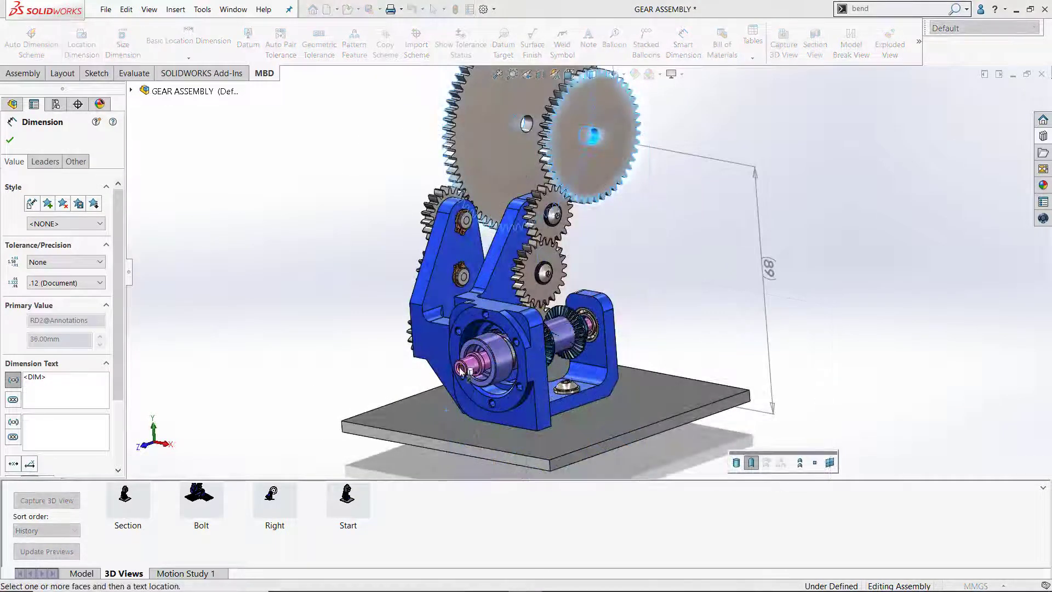
Add a location dimension from the input shaft's end face to the front large spur gear's bore, placed above the gears.
{"action": "key", "text": "g"}
{"action": "scroll", "coordinate": [461, 370], "scroll_direction": "up", "scroll_amount": 2}
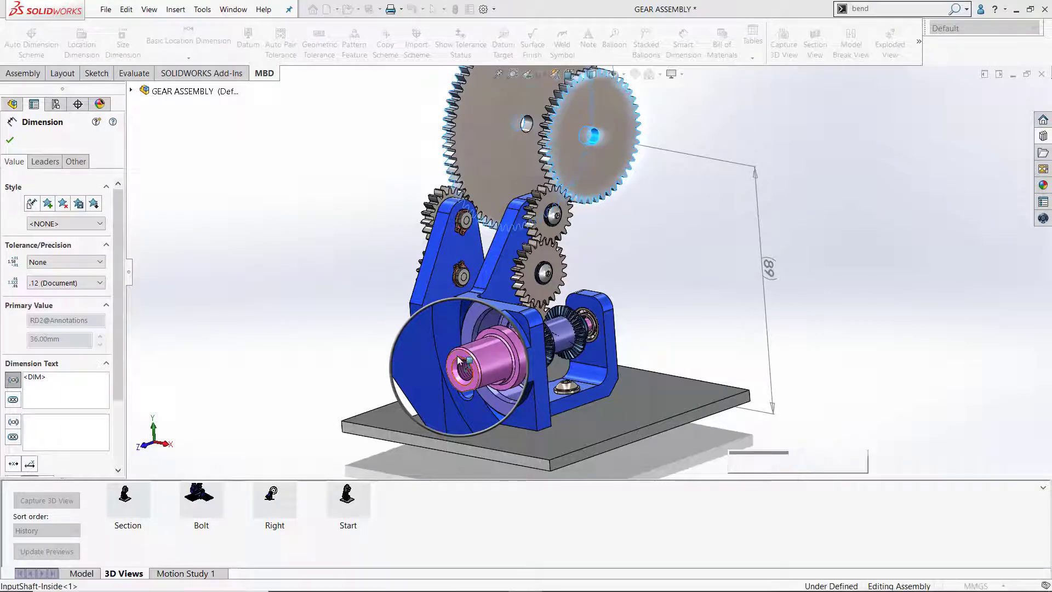
{"action": "left_click", "coordinate": [462, 364]}
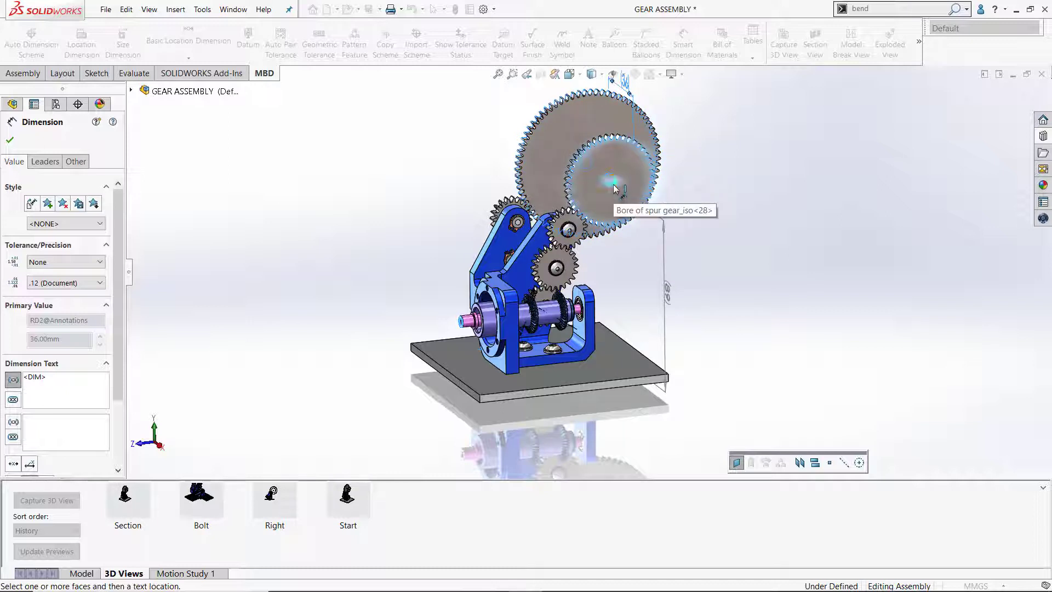
{"action": "left_click", "coordinate": [613, 185]}
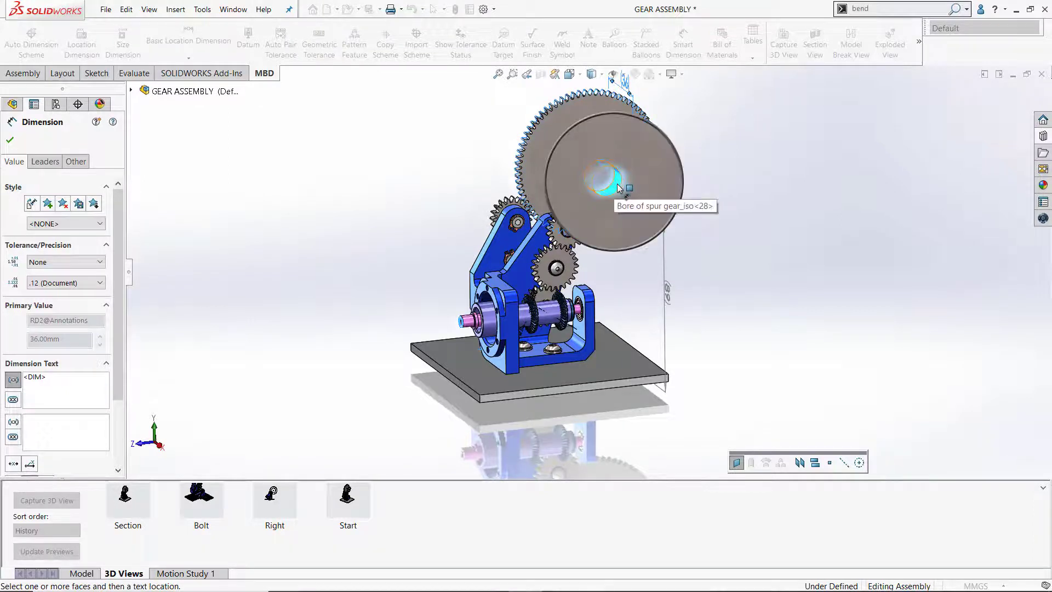
{"action": "left_click", "coordinate": [618, 188]}
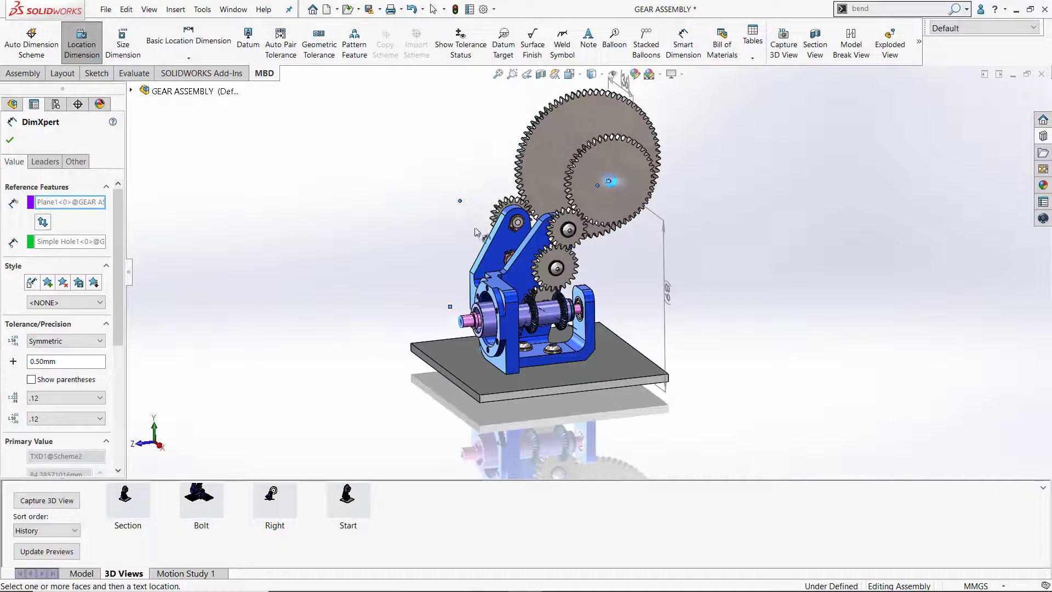
{"action": "key", "text": "z"}
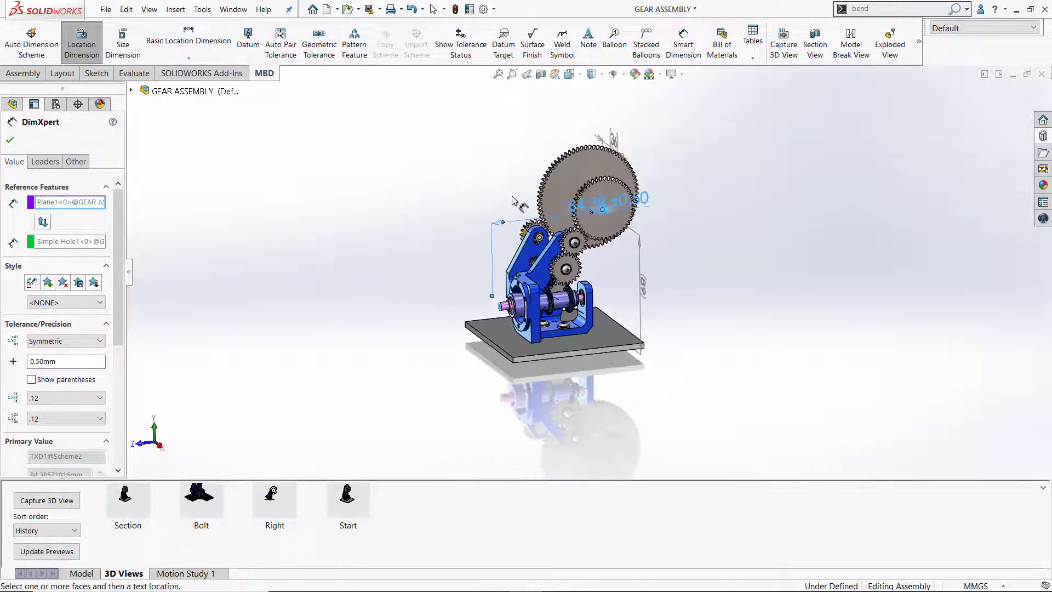
{"action": "key", "text": "Return"}
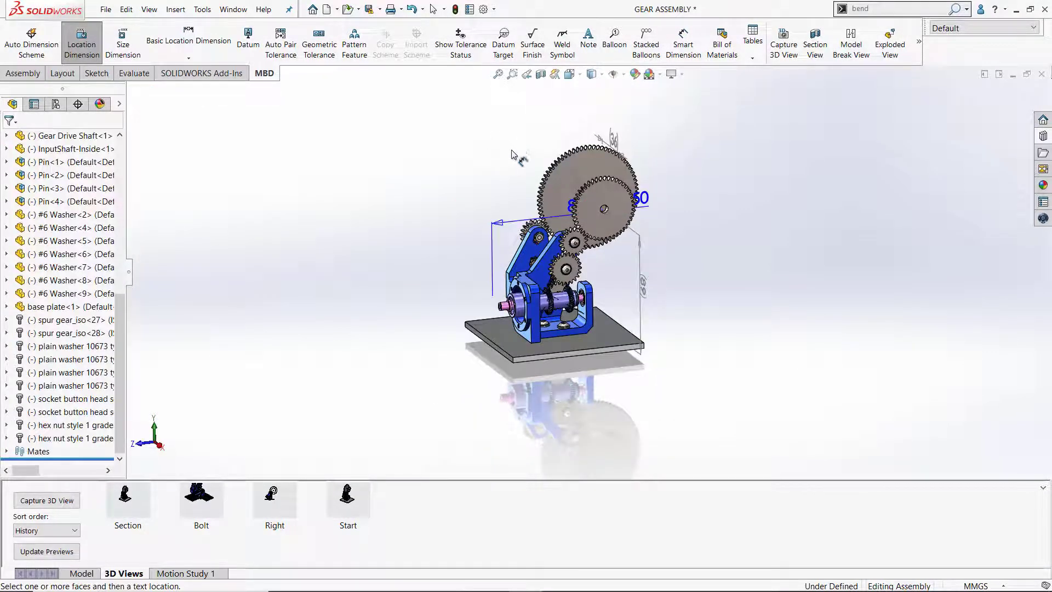
{"action": "key", "text": "Escape"}
{"action": "middle_click_drag", "start_coordinate": [512, 154], "coordinate": [512, 180]}
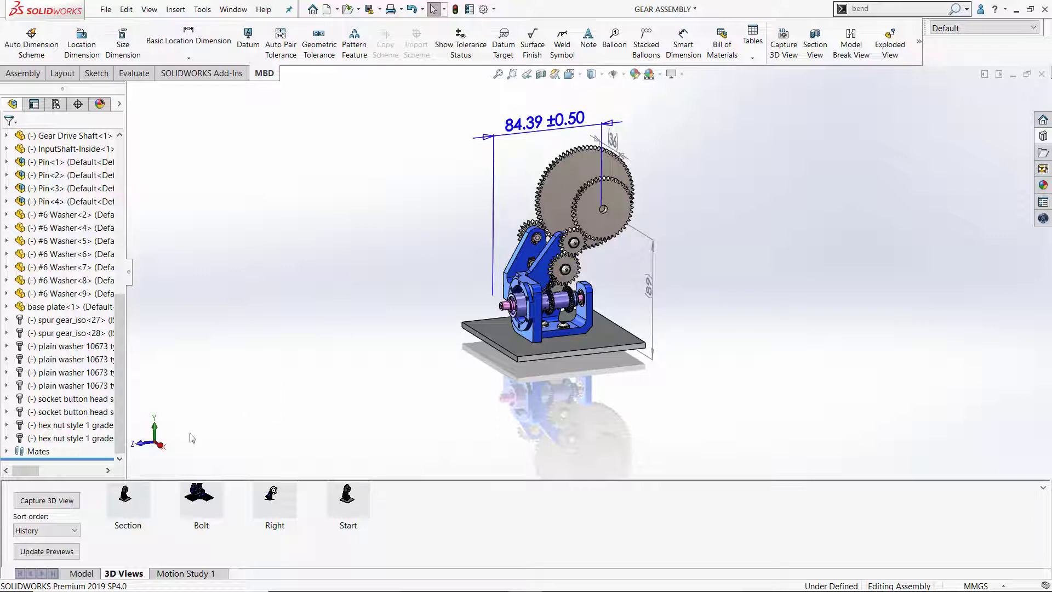
Capture a 3D view with ExplView1, the Glass display state and the *Front and *Right annotation views, and recall it after the Start view.
{"action": "left_click", "coordinate": [45, 499]}
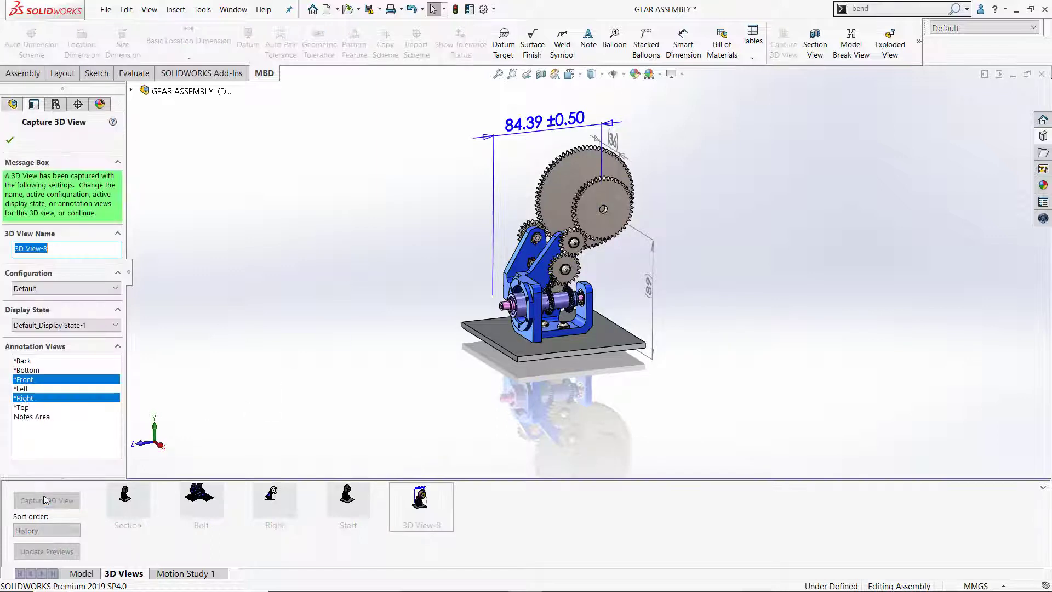
{"action": "left_click", "coordinate": [51, 289]}
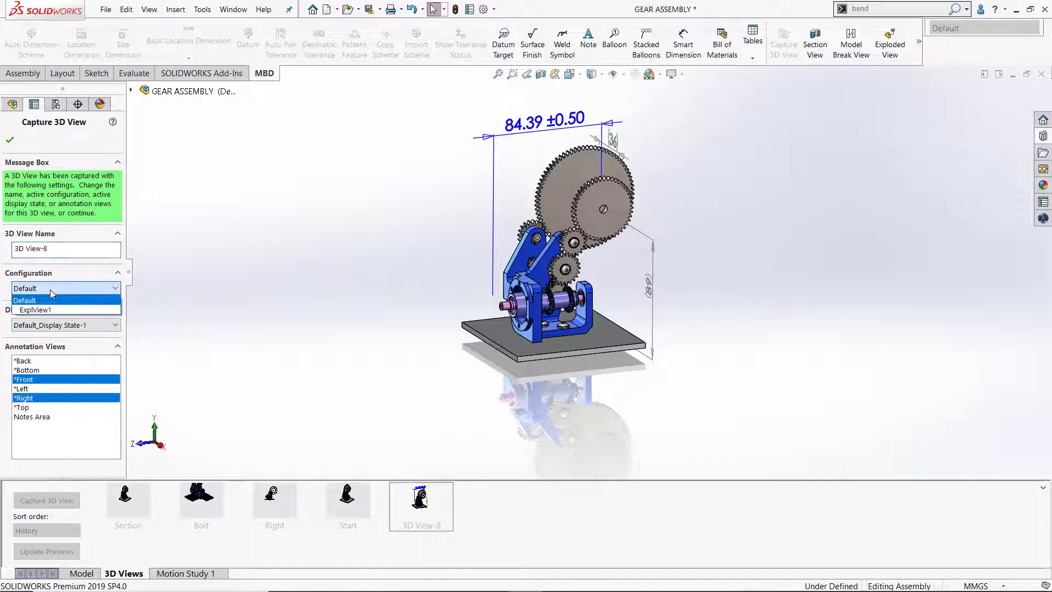
{"action": "left_click", "coordinate": [52, 310]}
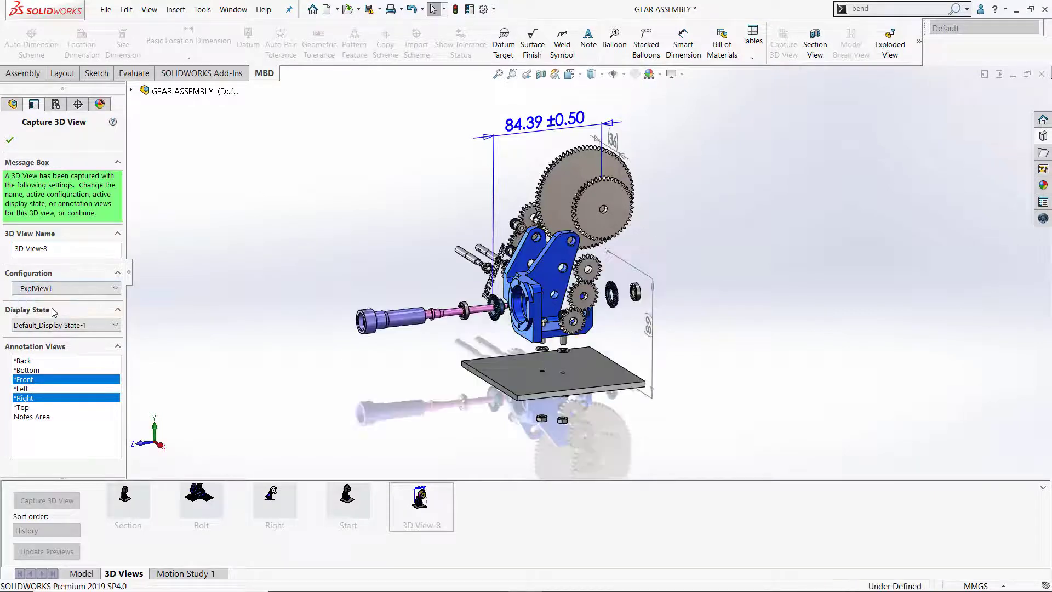
{"action": "left_click", "coordinate": [55, 325]}
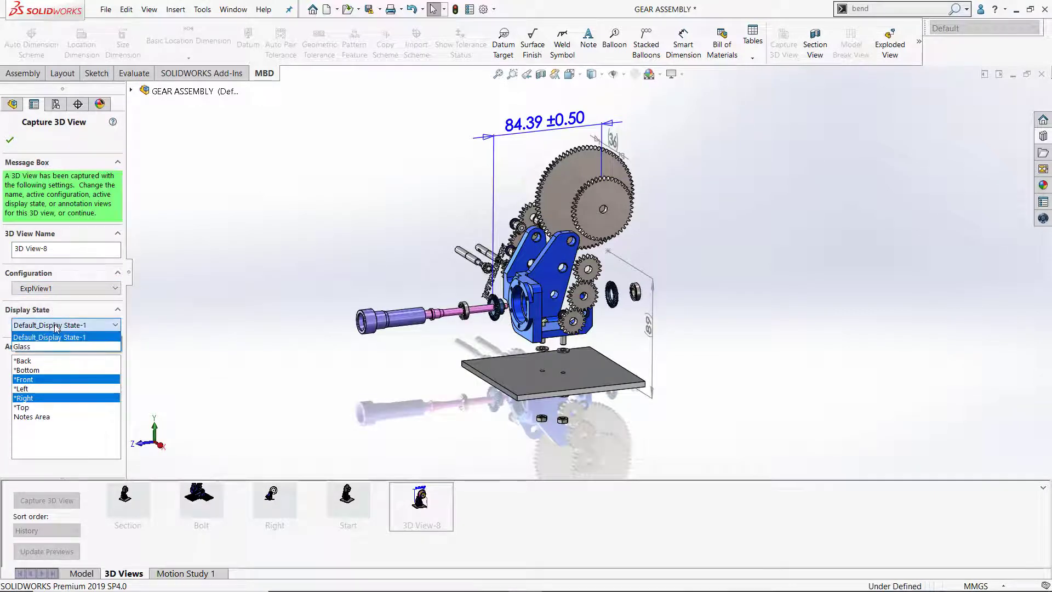
{"action": "left_click", "coordinate": [57, 347]}
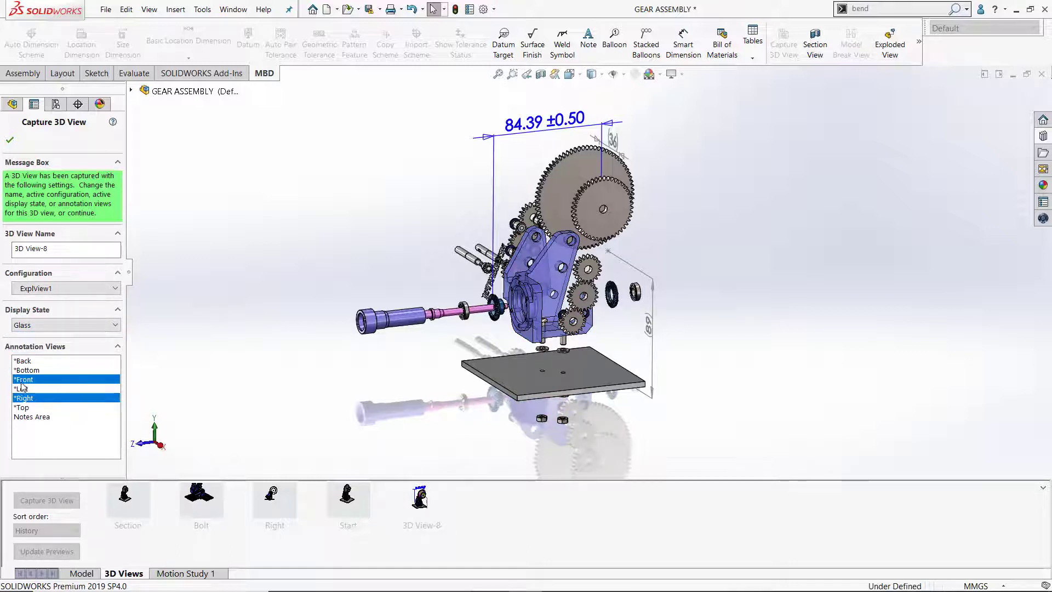
{"action": "left_click", "coordinate": [21, 381], "text": "ctrl"}
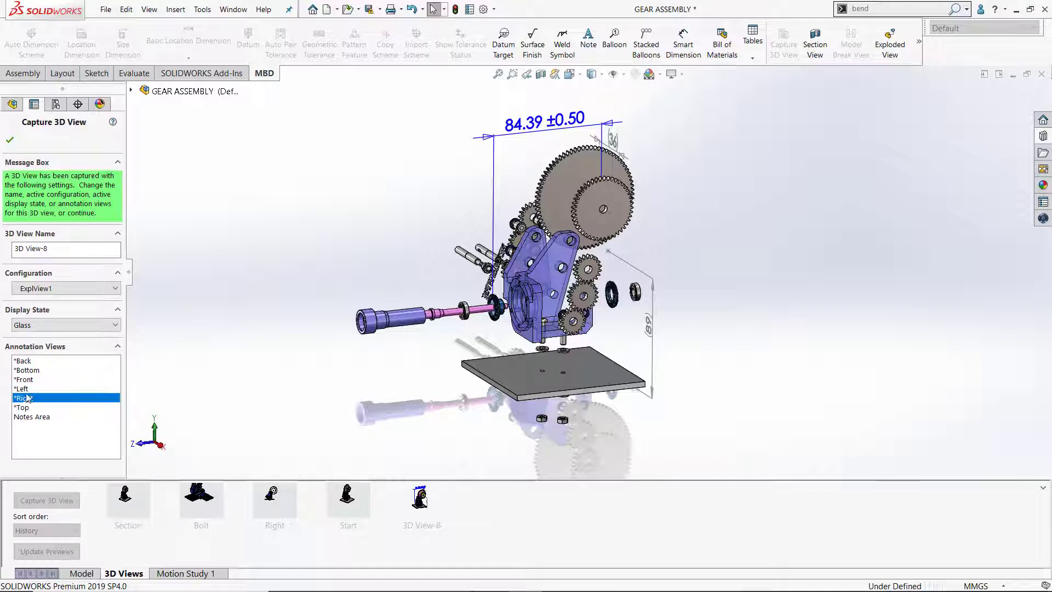
{"action": "left_click", "coordinate": [26, 381], "text": "ctrl"}
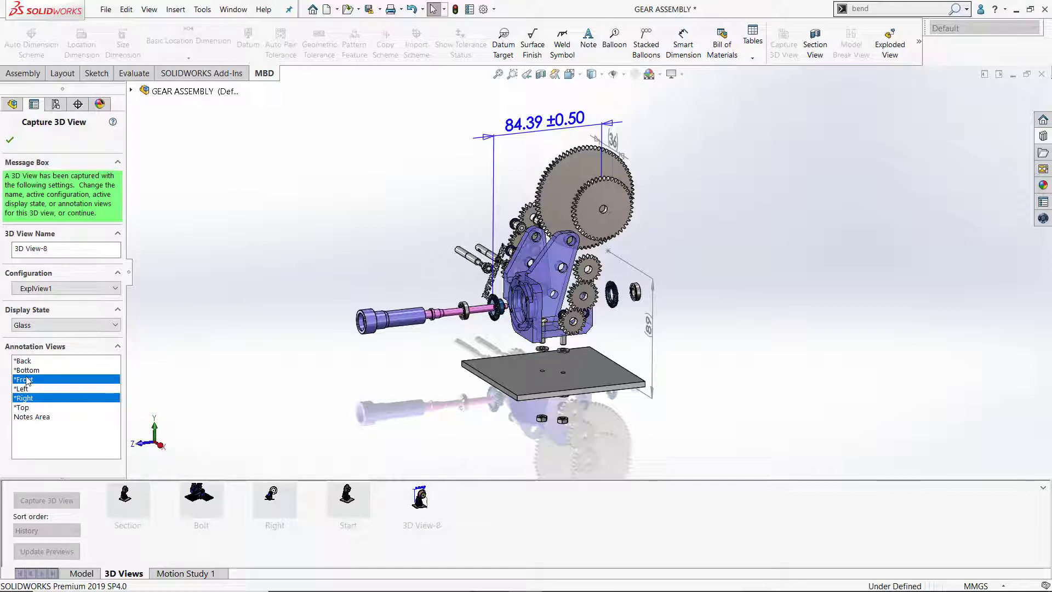
{"action": "left_click", "coordinate": [11, 141]}
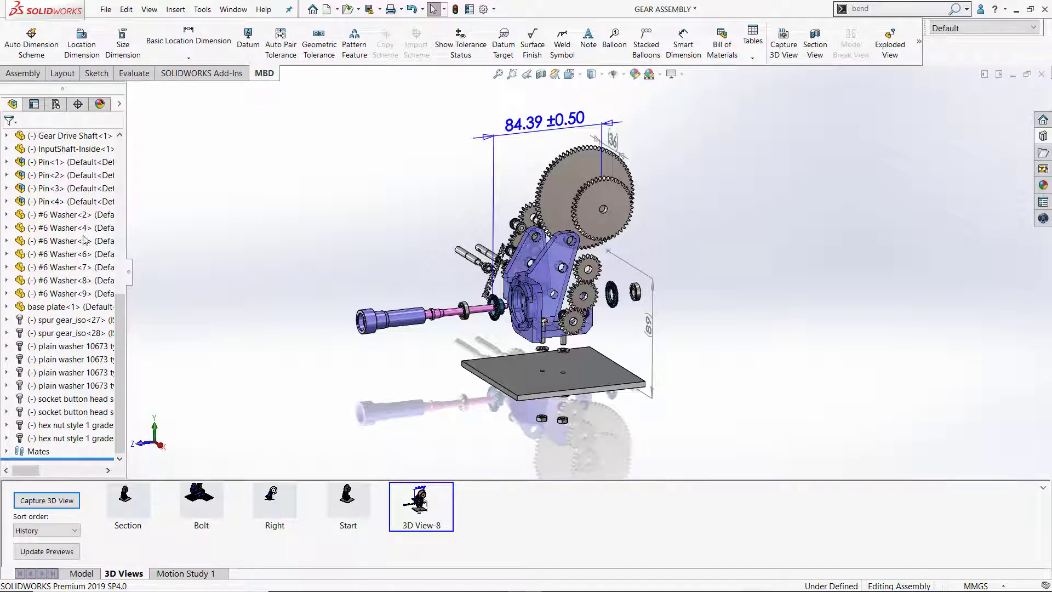
{"action": "double_click", "coordinate": [346, 496]}
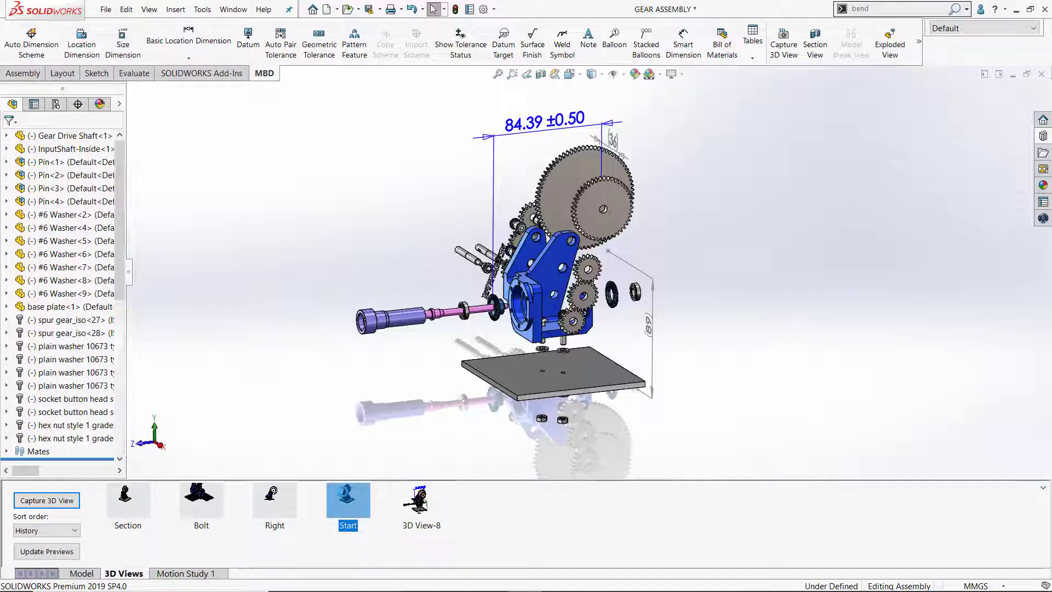
{"action": "double_click", "coordinate": [420, 498]}
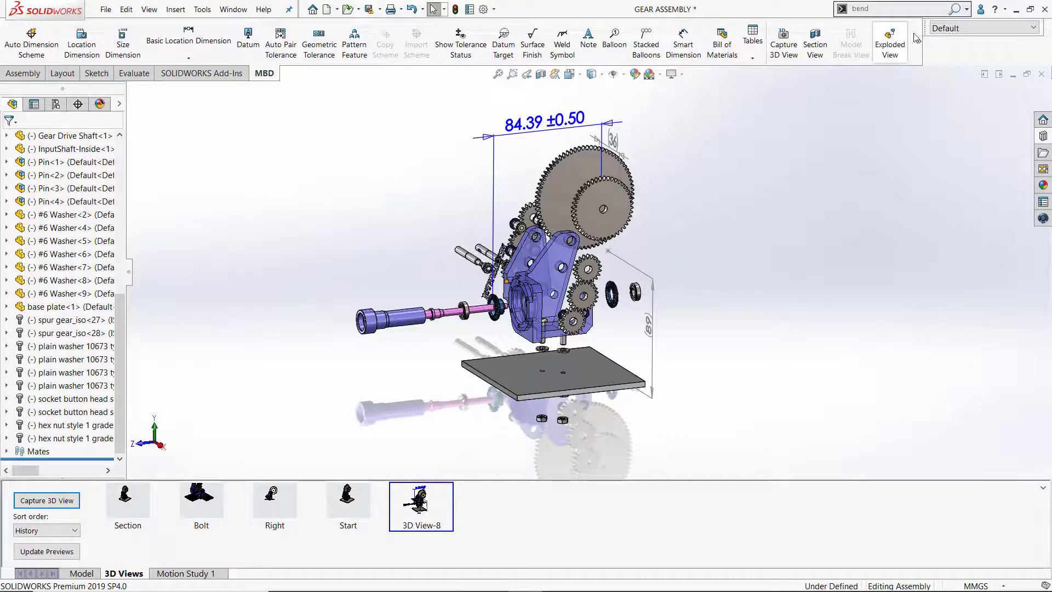
Open the A4 Part Landscape template in the SOLIDWORKS 3D PDF Template Editor.
{"action": "mouse_move", "coordinate": [919, 41]}
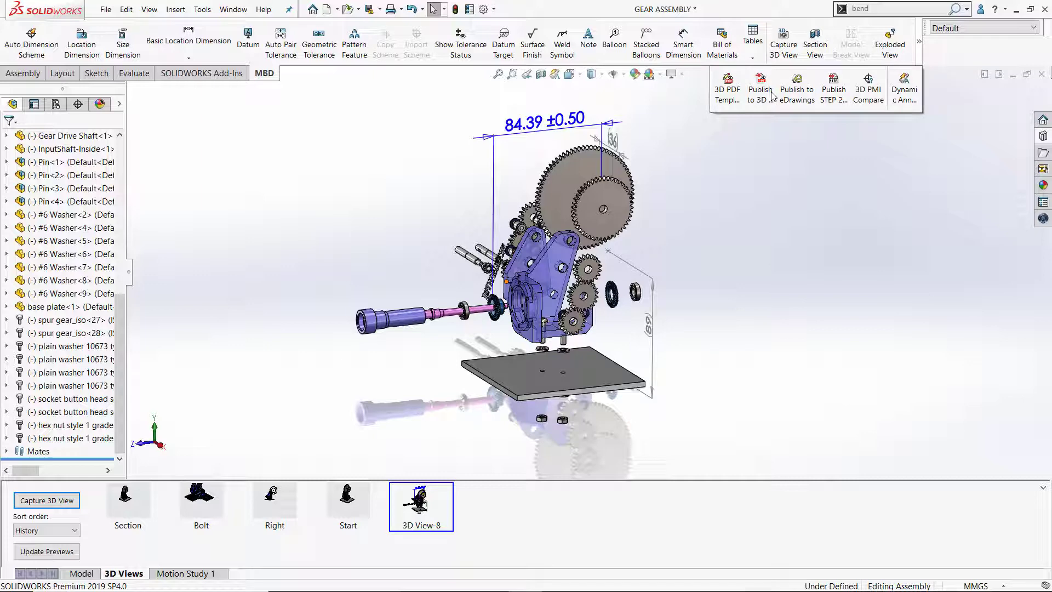
{"action": "left_click", "coordinate": [733, 95]}
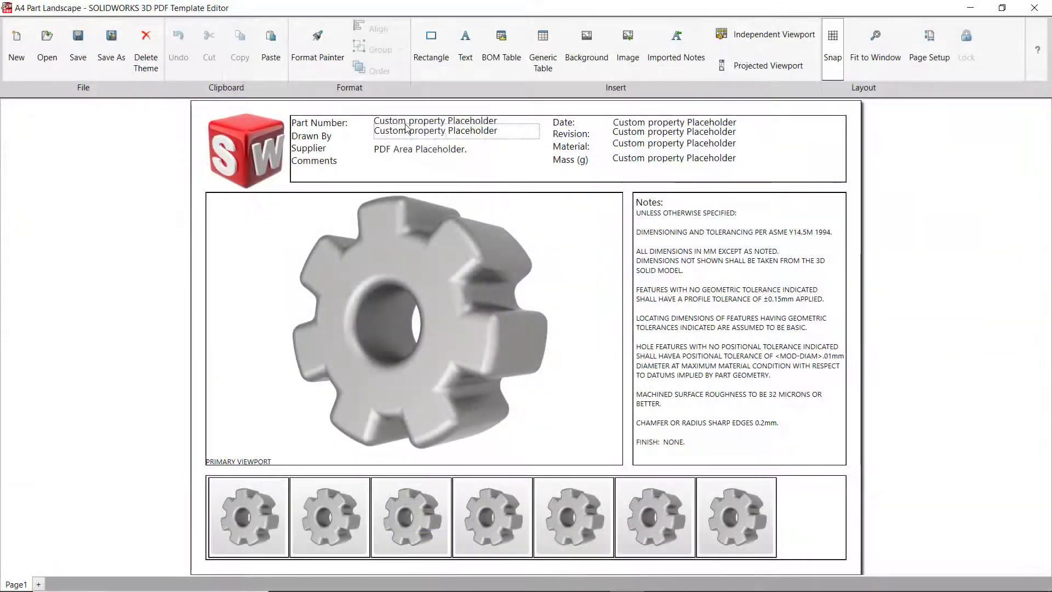
Inspect the template's Drawn By and Part Number custom property fields and the Vendor Comments PDF form field.
{"action": "left_click", "coordinate": [407, 129]}
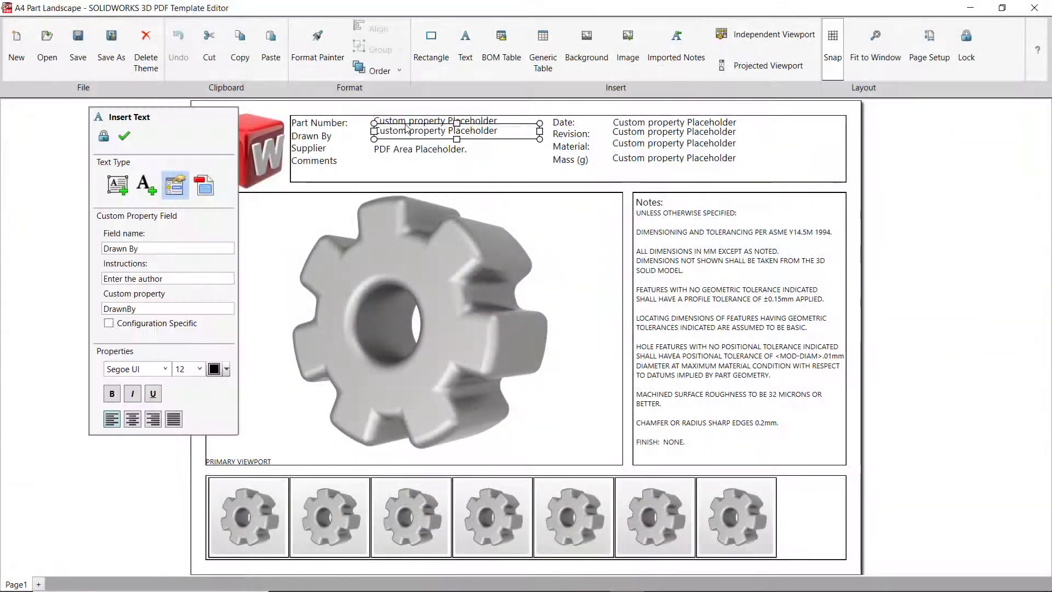
{"action": "left_click", "coordinate": [409, 120]}
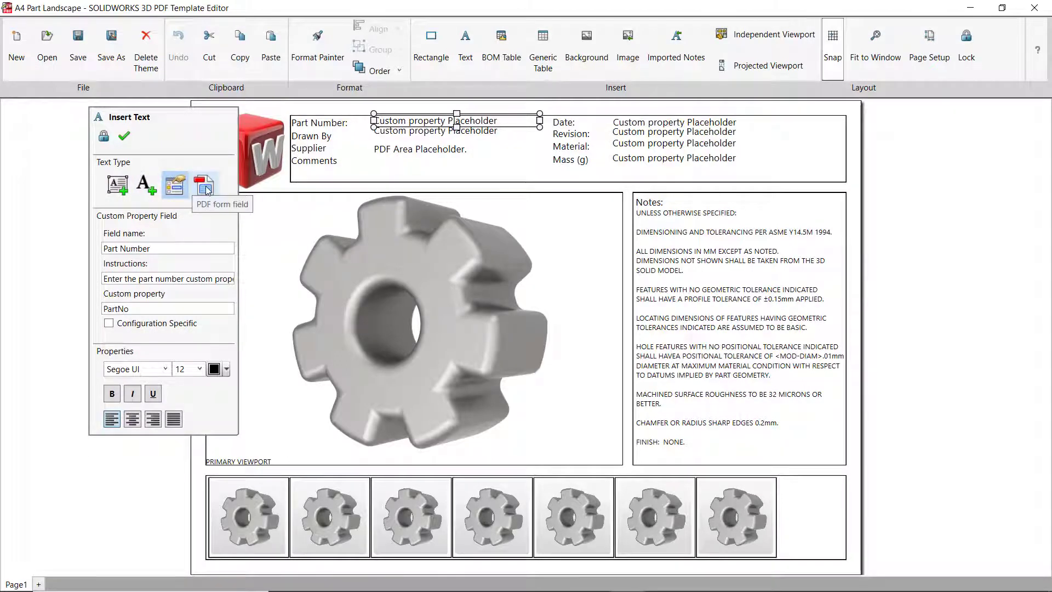
{"action": "left_click", "coordinate": [436, 162]}
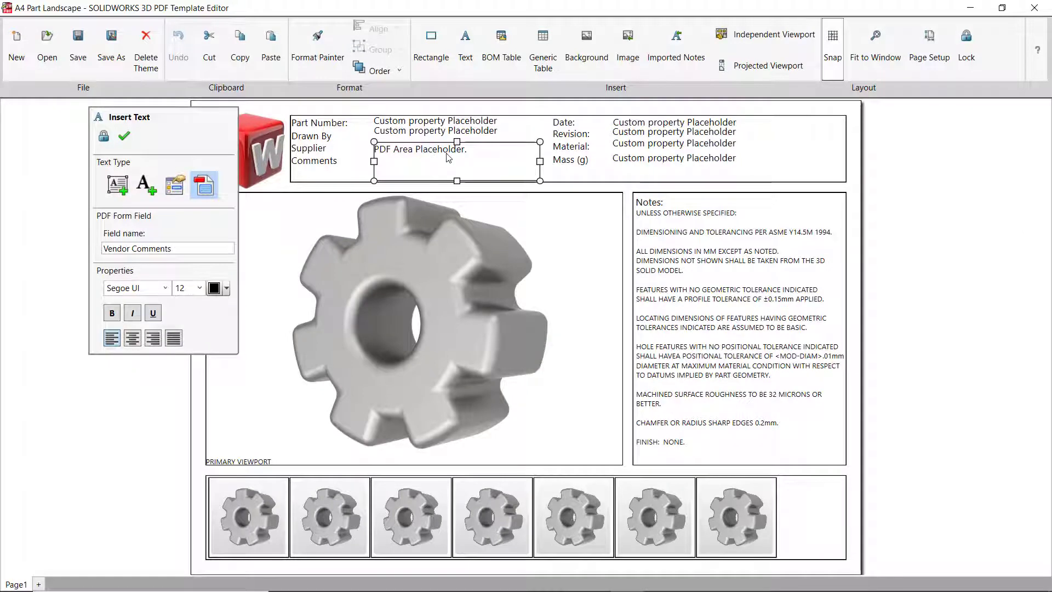
{"action": "left_click", "coordinate": [687, 242]}
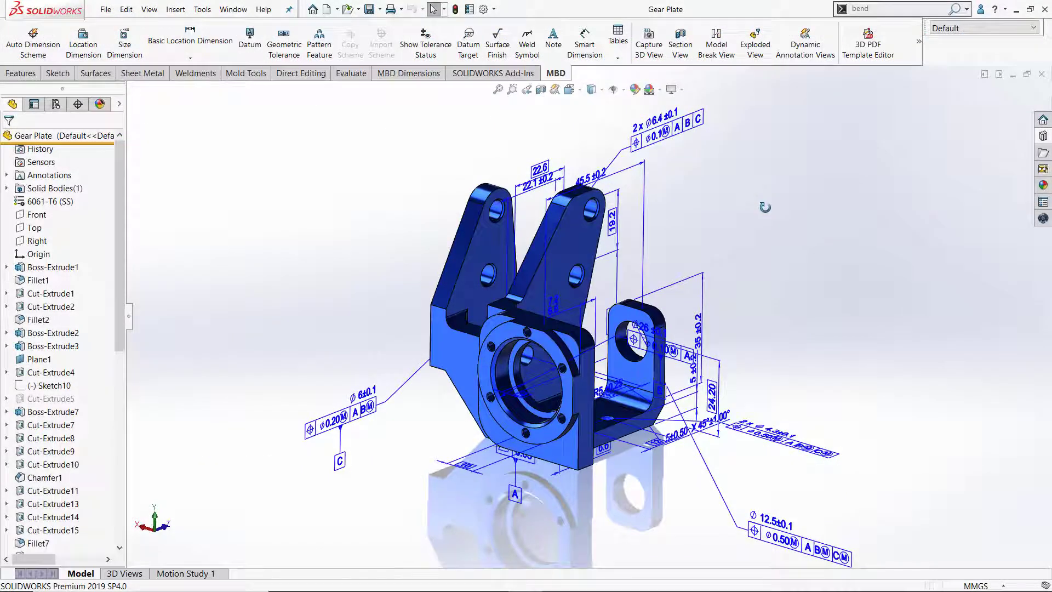
In SOLIDWORKS, start a 3D PDF of the Gear Plate with the Overview, *Top, *Front, Flange Holes, *Right, *Left, Inner Holes and Version 2 views added.
{"action": "left_click", "coordinate": [919, 44]}
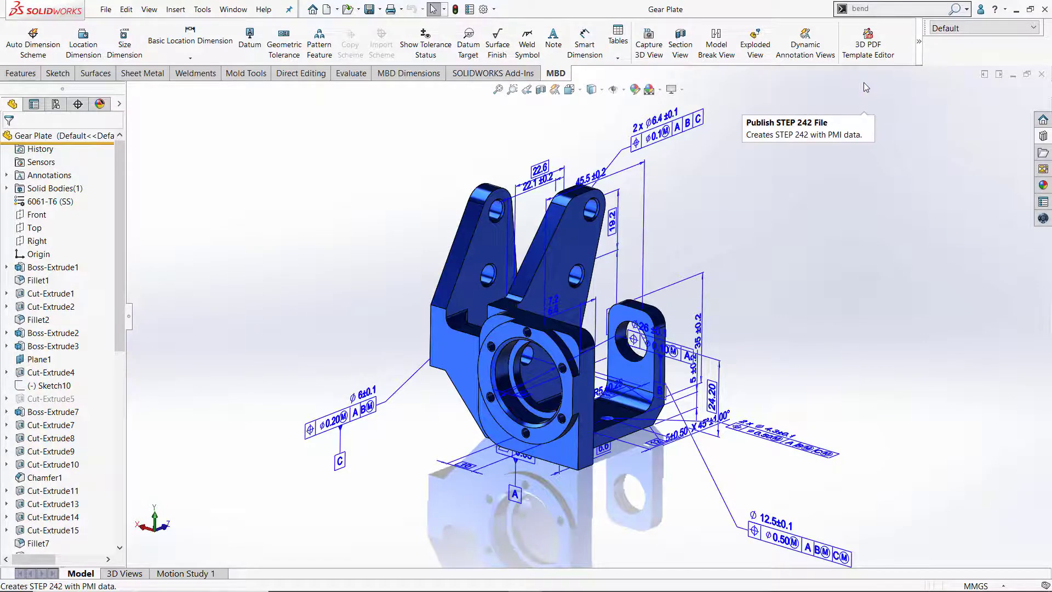
{"action": "left_click", "coordinate": [865, 87]}
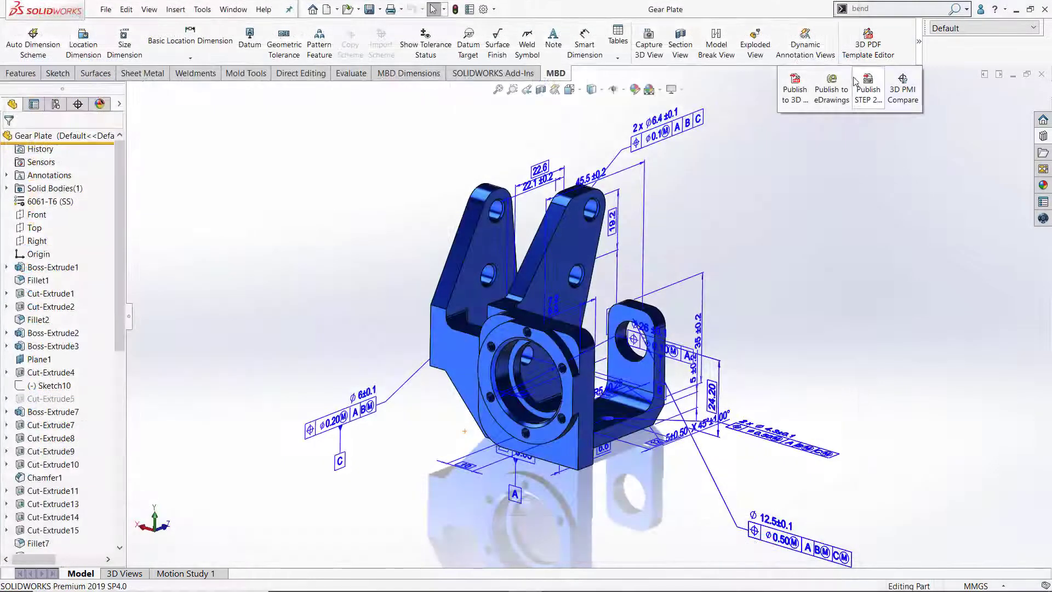
{"action": "left_click", "coordinate": [796, 92]}
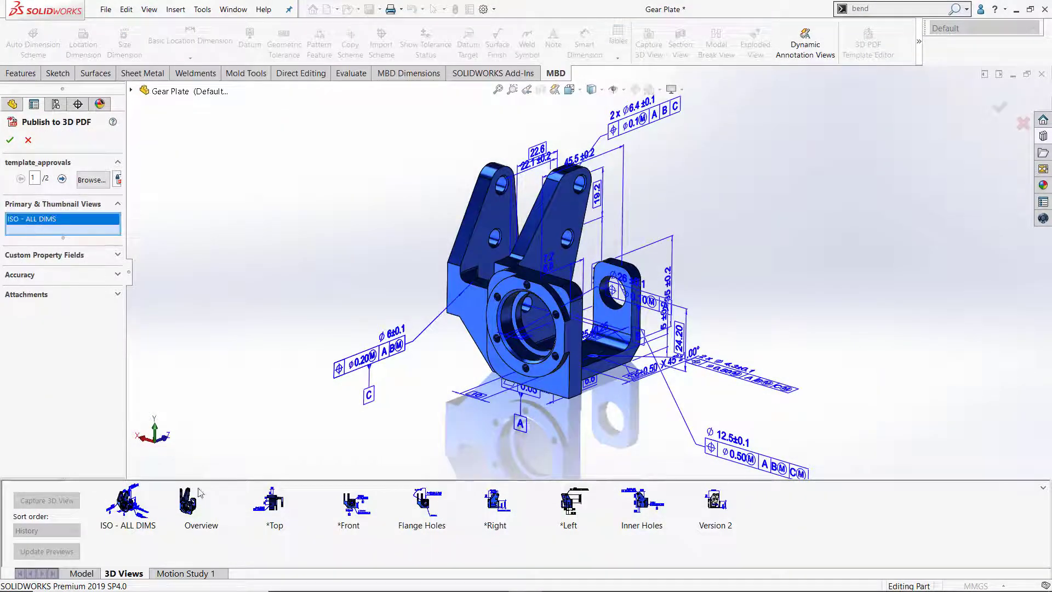
{"action": "left_click", "coordinate": [187, 501]}
{"action": "left_click", "coordinate": [271, 501]}
{"action": "left_click", "coordinate": [350, 501]}
{"action": "left_click", "coordinate": [422, 501]}
{"action": "left_click", "coordinate": [496, 501]}
{"action": "left_click", "coordinate": [570, 501]}
{"action": "left_click", "coordinate": [641, 502]}
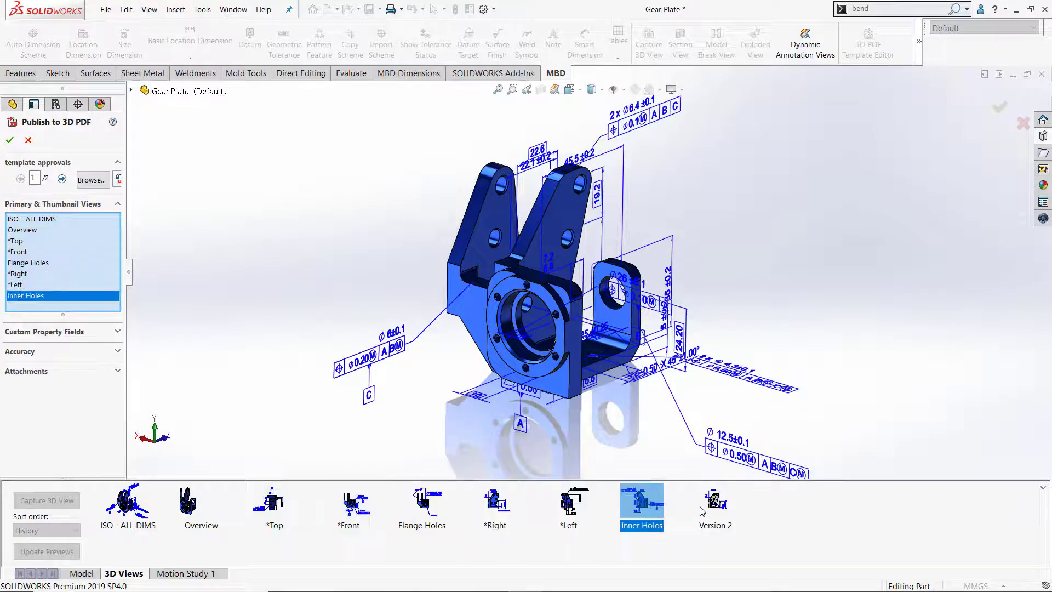
{"action": "left_click", "coordinate": [715, 501]}
Review the custom property fields, accuracy and attachment options, and publish the Gear Plate 3D PDF.
{"action": "left_click", "coordinate": [80, 344]}
{"action": "scroll", "coordinate": [120, 400], "scroll_direction": "down", "scroll_amount": 1}
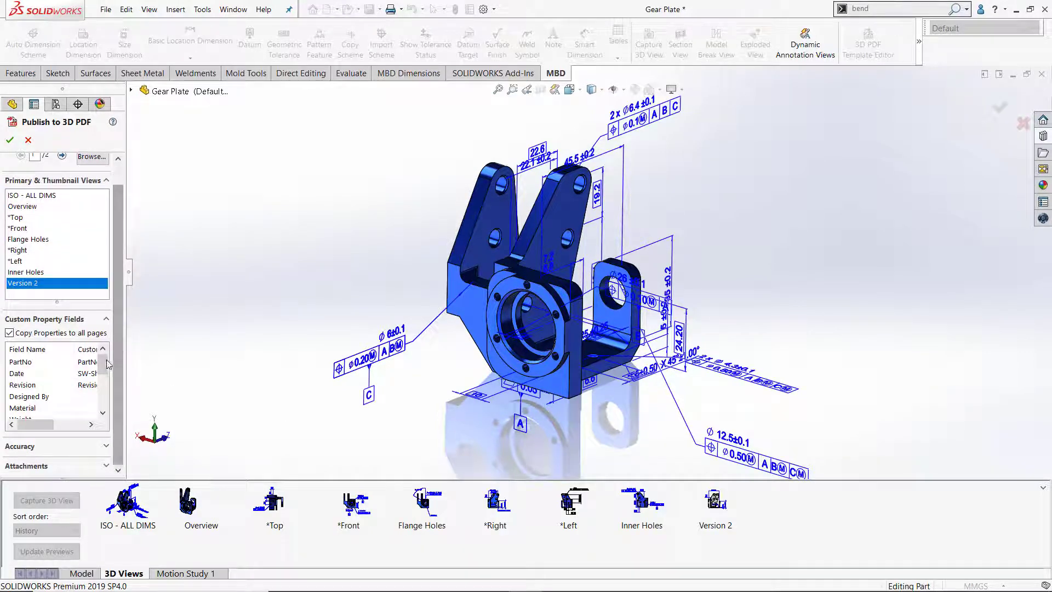
{"action": "scroll", "coordinate": [55, 405], "scroll_direction": "down", "scroll_amount": 3}
{"action": "left_click", "coordinate": [24, 447]}
{"action": "left_click_drag", "start_coordinate": [129, 272], "coordinate": [192, 272]}
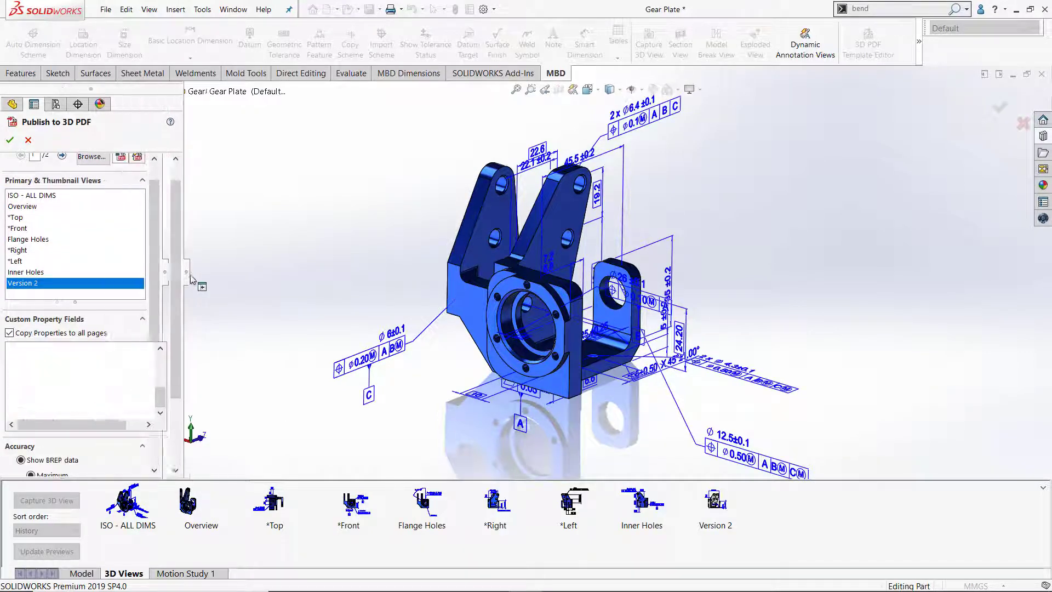
{"action": "scroll", "coordinate": [179, 377], "scroll_direction": "down", "scroll_amount": 4}
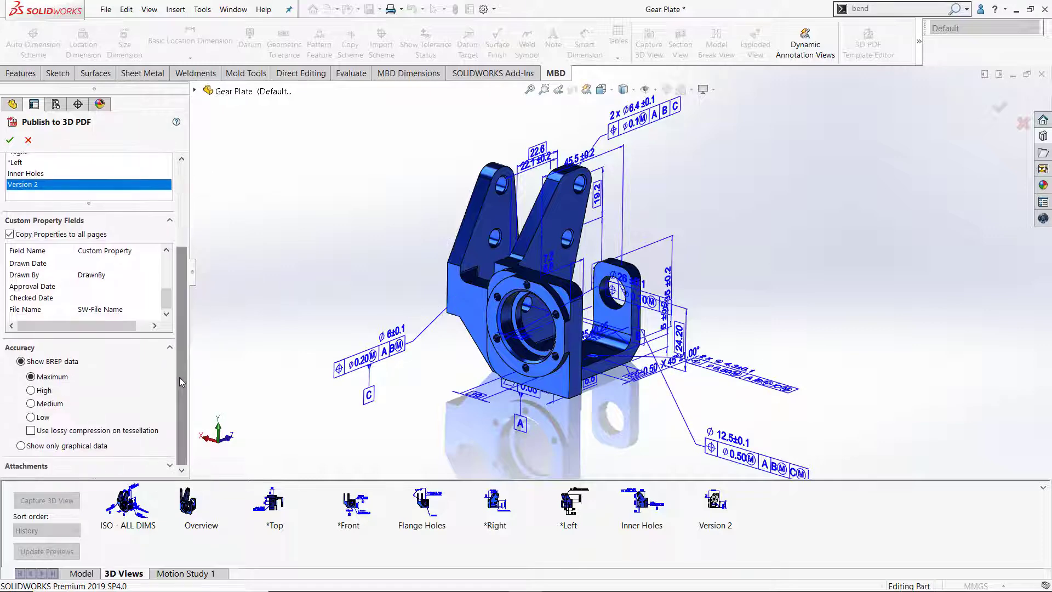
{"action": "left_click", "coordinate": [169, 465]}
{"action": "left_click_drag", "start_coordinate": [184, 456], "coordinate": [185, 468]}
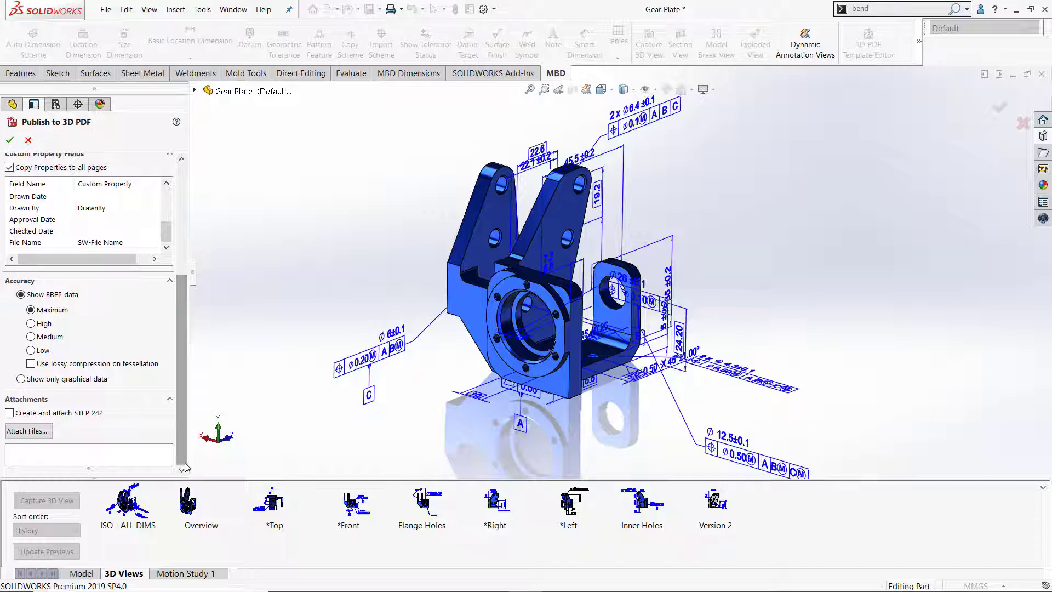
{"action": "left_click_drag", "start_coordinate": [183, 429], "coordinate": [182, 293]}
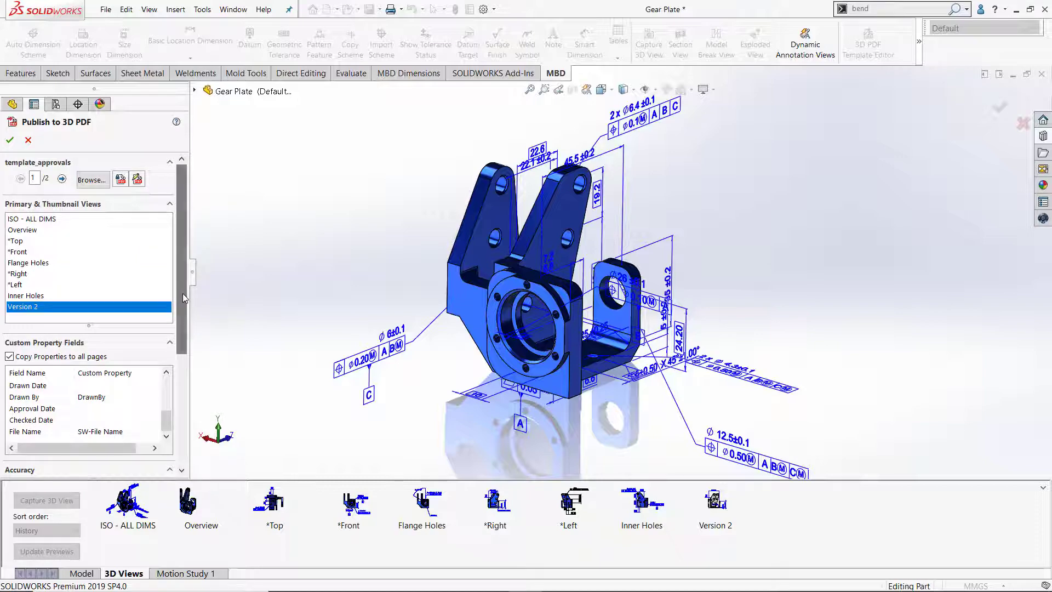
{"action": "left_click", "coordinate": [10, 140]}
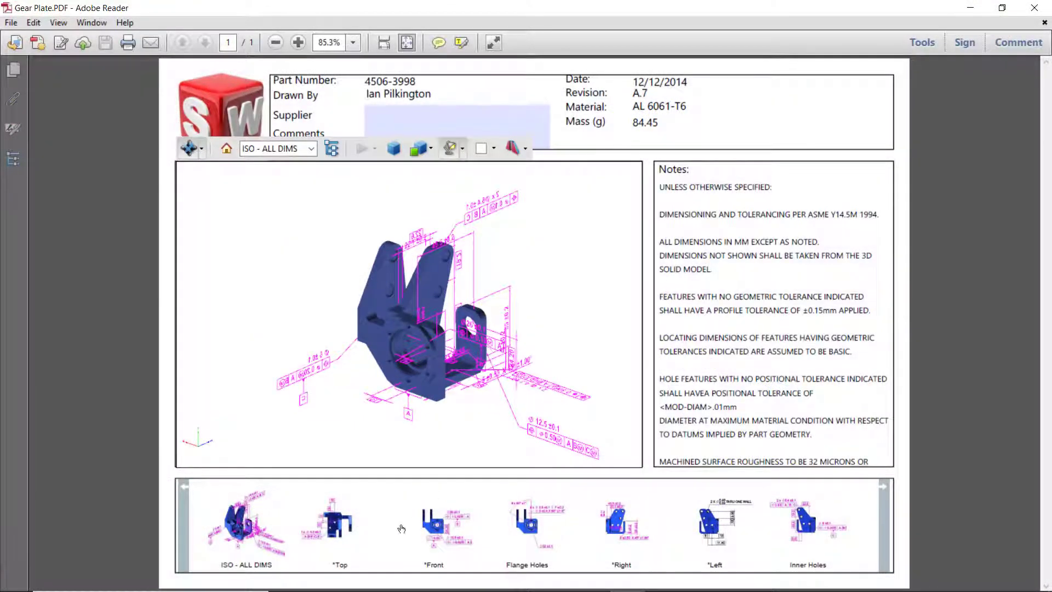
In Adobe Reader, go through the *Top, *Front, Flange Holes, *Right, *Left, Inner Holes and Version 2 views of Gear Plate.PDF.
{"action": "left_click", "coordinate": [351, 529]}
{"action": "left_click", "coordinate": [448, 520]}
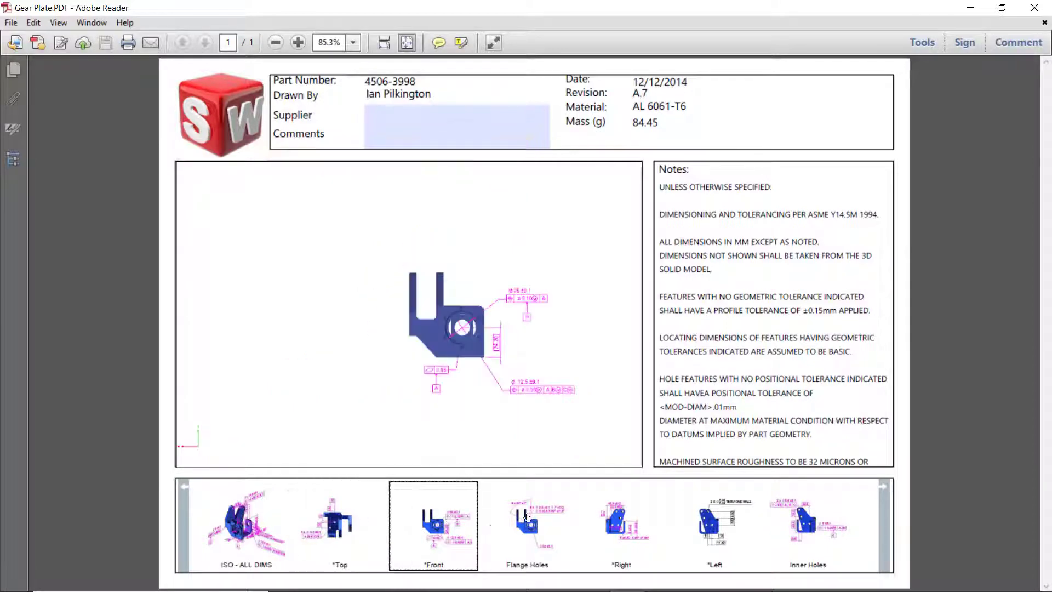
{"action": "left_click", "coordinate": [526, 518]}
{"action": "left_click", "coordinate": [621, 516]}
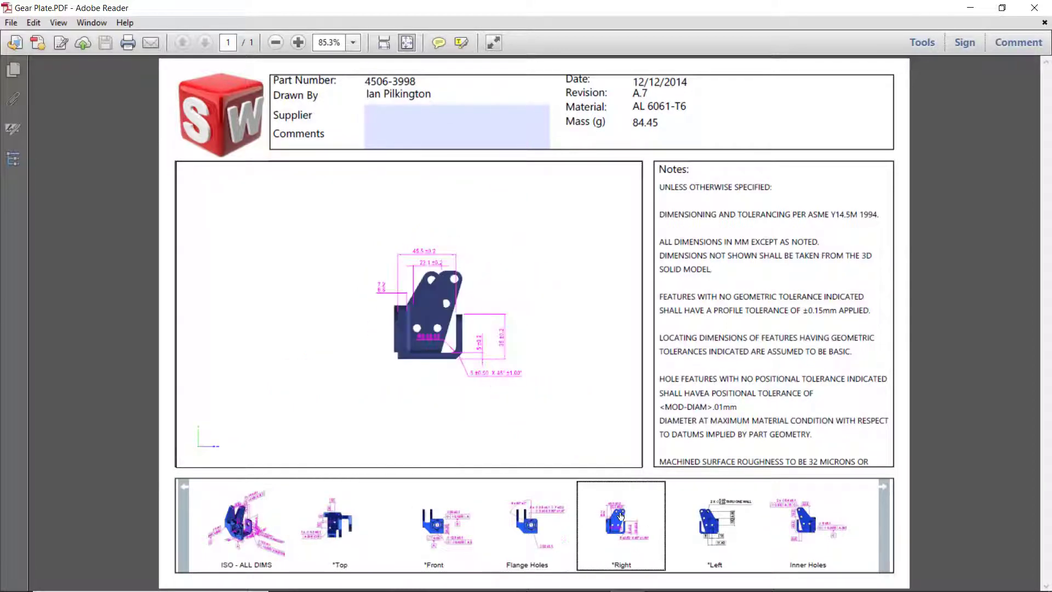
{"action": "left_click", "coordinate": [712, 522]}
{"action": "left_click", "coordinate": [822, 536]}
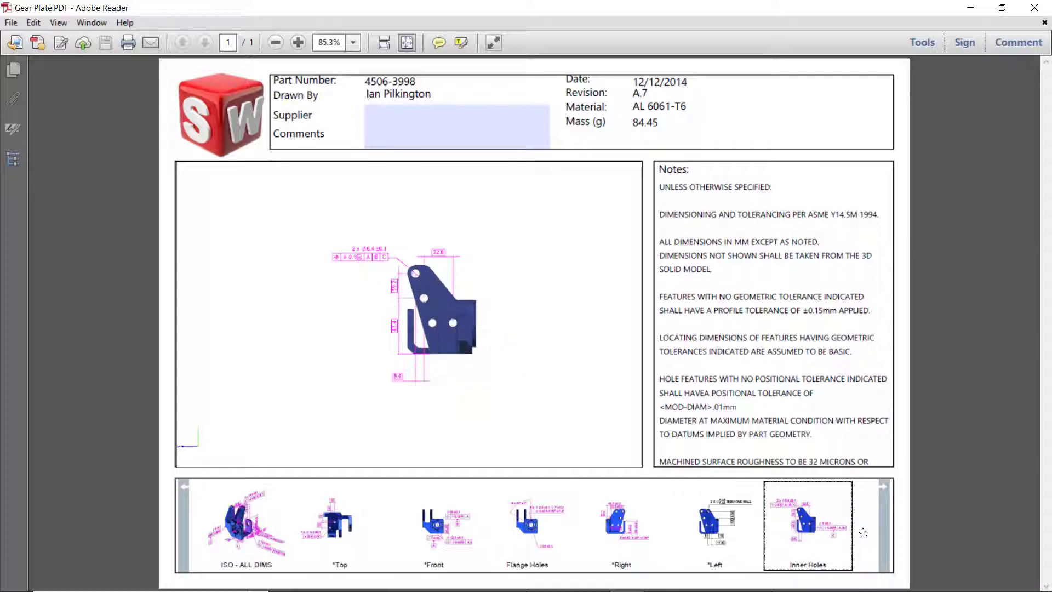
{"action": "left_click", "coordinate": [883, 527]}
{"action": "left_click", "coordinate": [825, 532]}
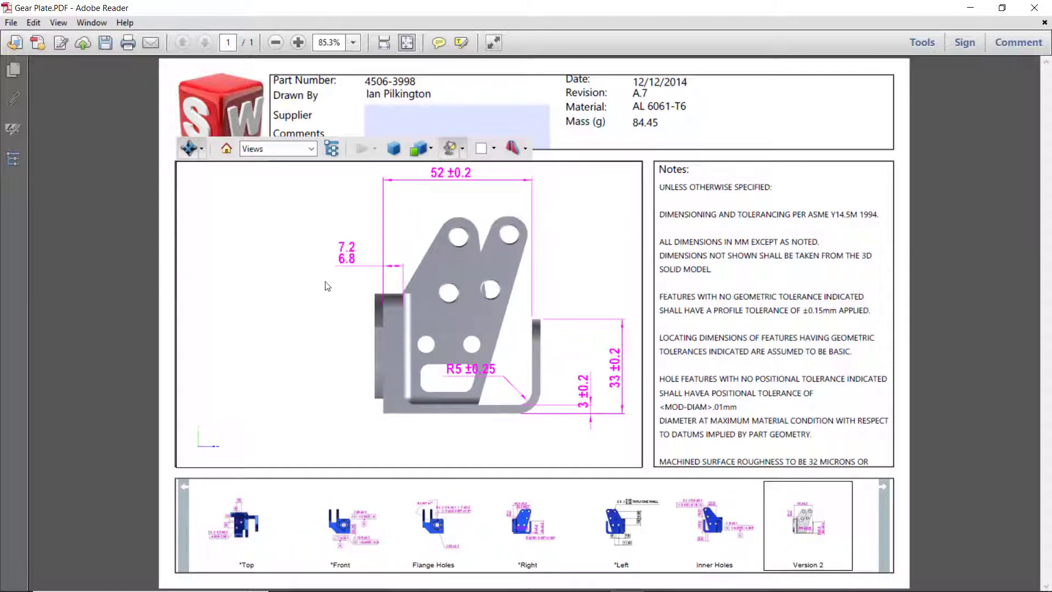
Rotate the model in the Version 2 view to examine its dimensions, including the 52 ±0.2 dimension, in 3D.
{"action": "scroll", "coordinate": [361, 282], "scroll_direction": "down", "scroll_amount": 3}
{"action": "left_click_drag", "start_coordinate": [372, 285], "coordinate": [396, 300]}
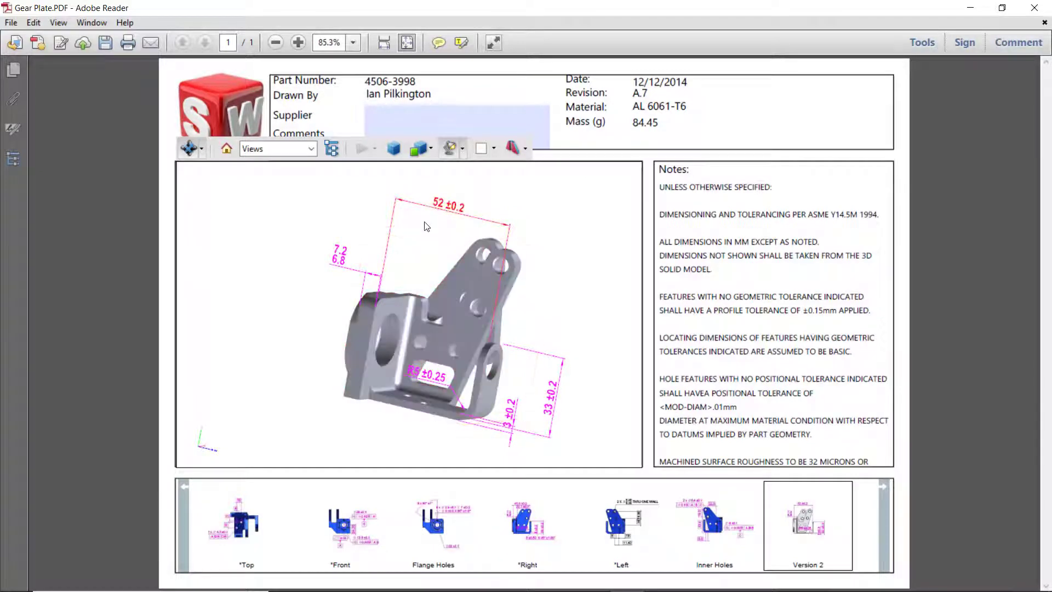
{"action": "left_click_drag", "start_coordinate": [427, 227], "coordinate": [367, 230]}
Show the Flange Holes view and examine which holes the 6 x 60° ±1° dimension refers to on the rotated model.
{"action": "left_click", "coordinate": [414, 502]}
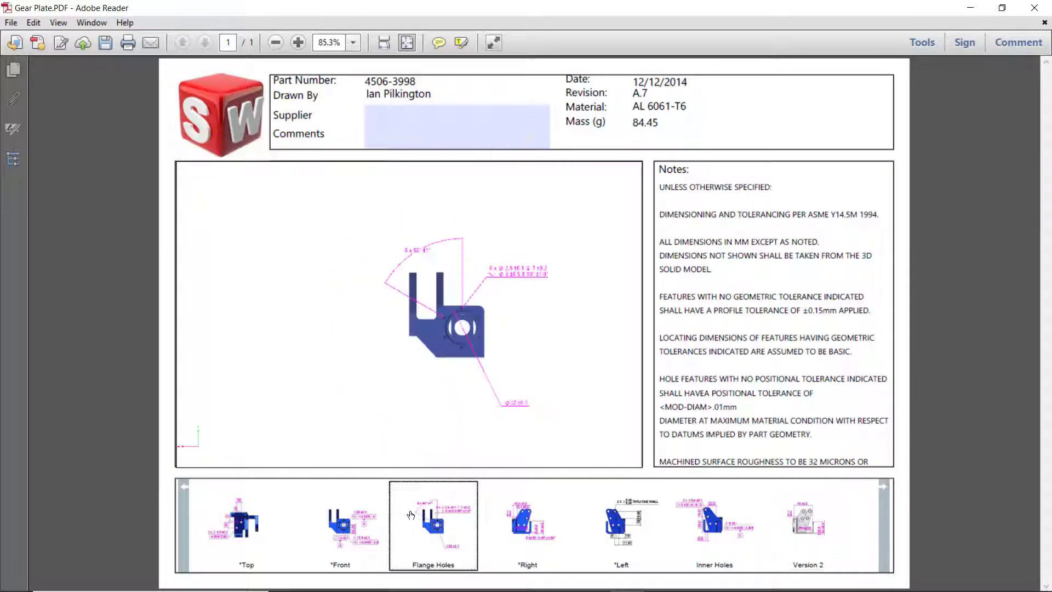
{"action": "scroll", "coordinate": [476, 327], "scroll_direction": "up", "scroll_amount": 5}
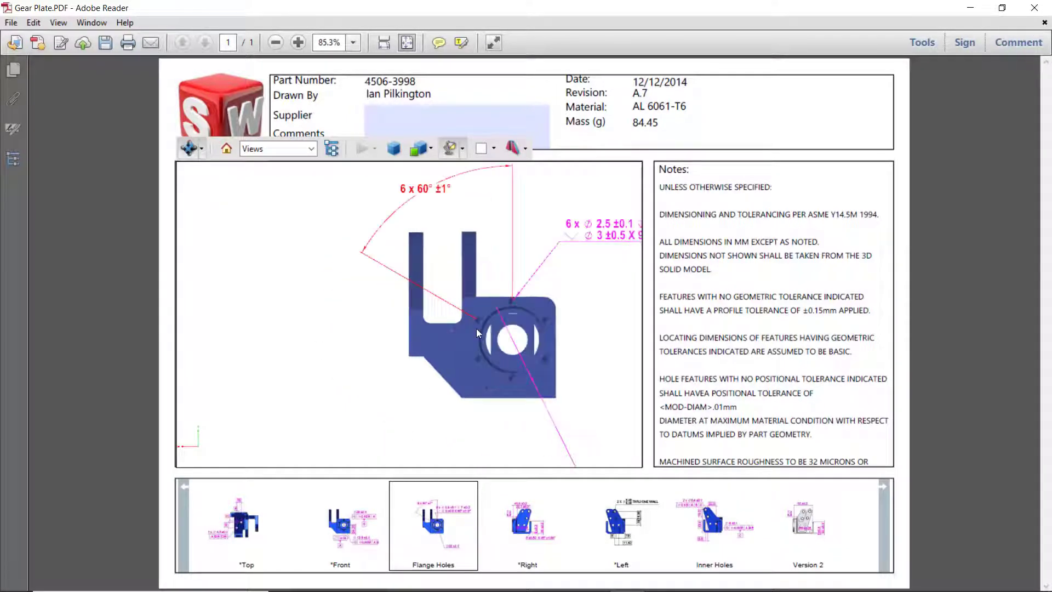
{"action": "mouse_move", "coordinate": [492, 324]}
{"action": "left_mouse_down"}
{"action": "mouse_move", "coordinate": [603, 413]}
{"action": "mouse_move", "coordinate": [496, 335]}
{"action": "left_mouse_up"}
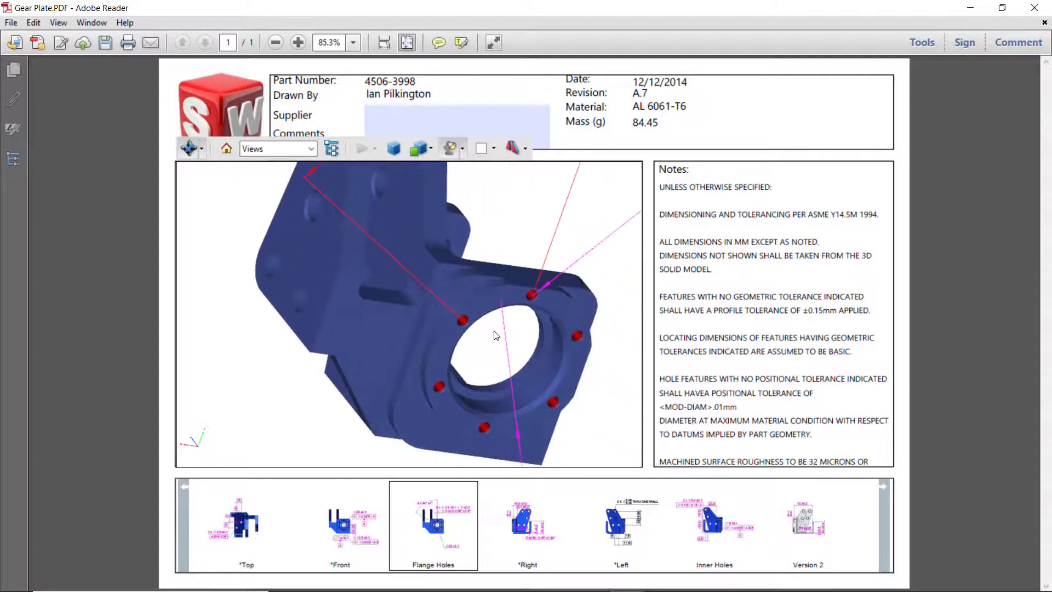
Show the *Front view and enter the supplier comment "How much Quantity is required?".
{"action": "left_click", "coordinate": [315, 551]}
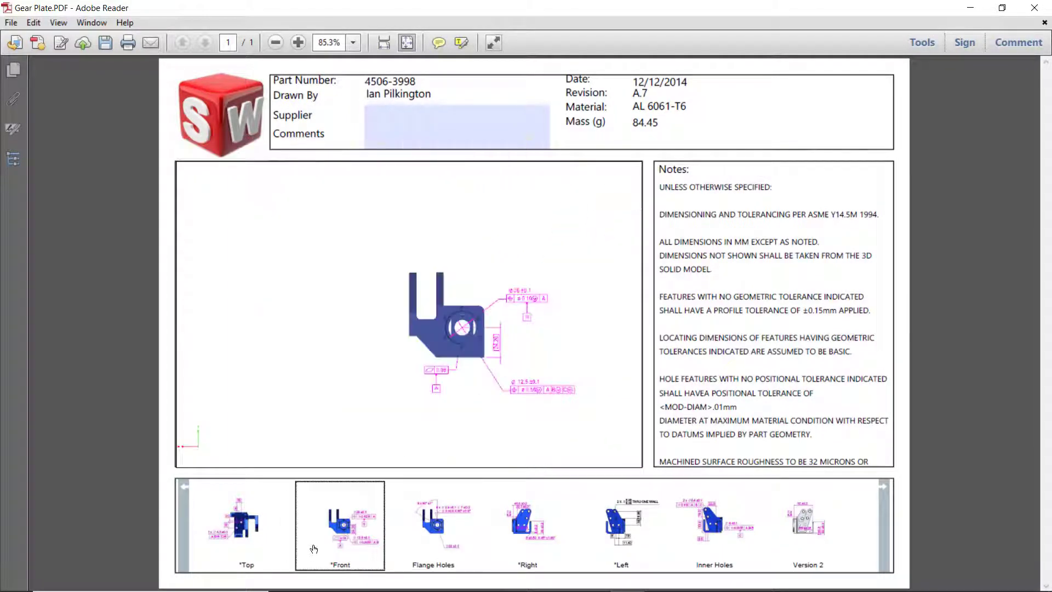
{"action": "left_click", "coordinate": [384, 122]}
{"action": "type", "text": "How m"}
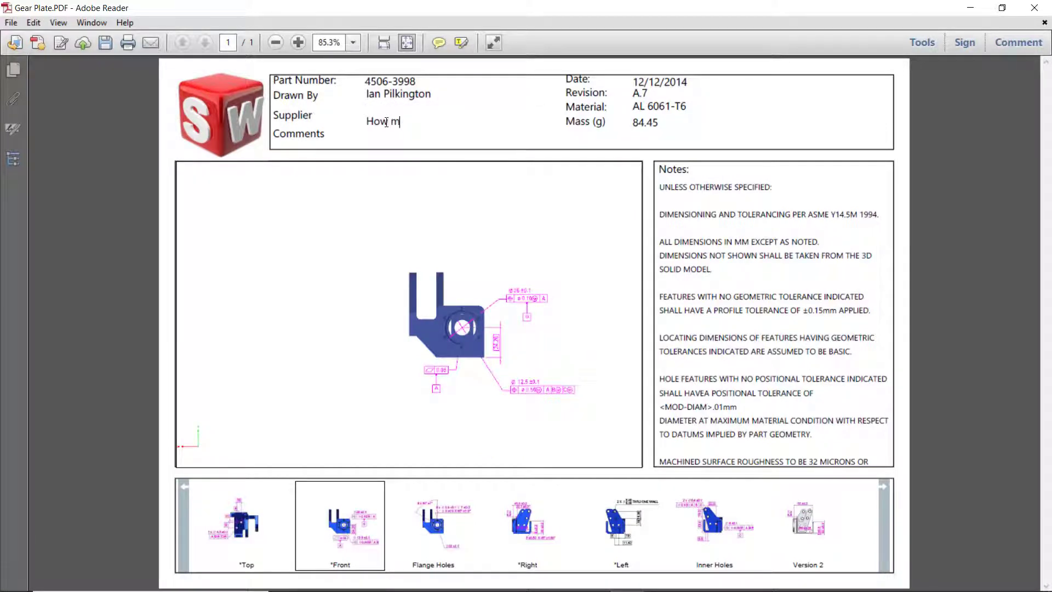
{"action": "type", "text": "uch Quanitity is required?"}
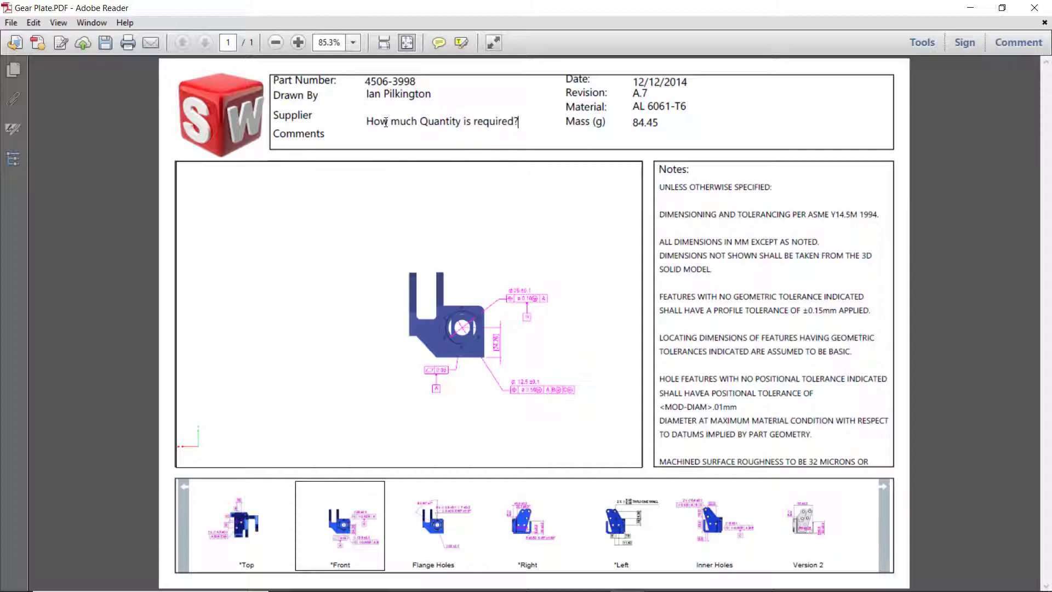
Measure the gap between the inner edges of the two upright arms with the 3D Measurement Tool.
{"action": "mouse_move", "coordinate": [504, 194]}
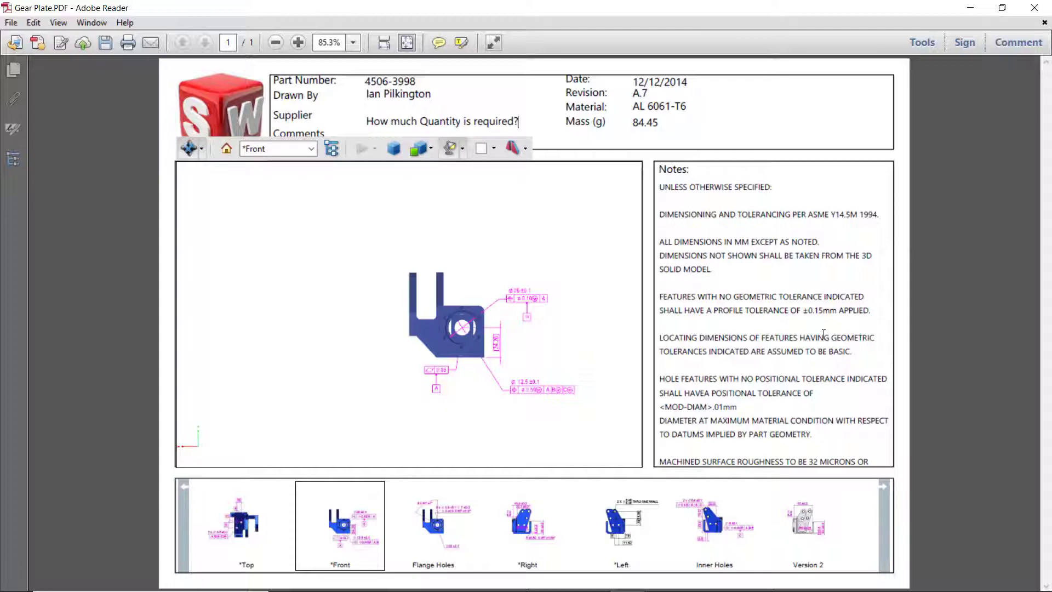
{"action": "left_click", "coordinate": [201, 149]}
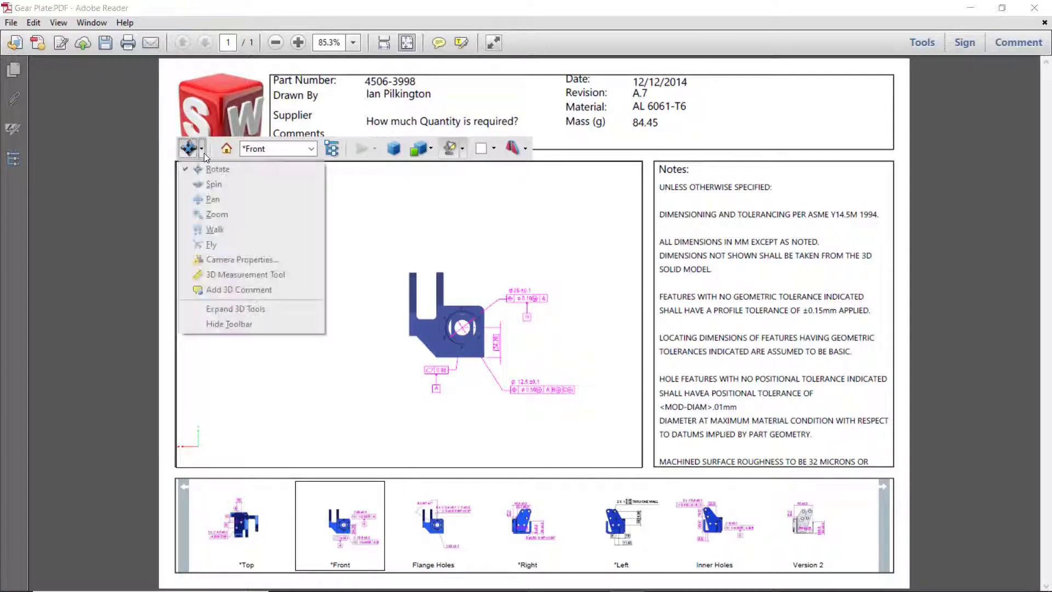
{"action": "left_click", "coordinate": [231, 274]}
{"action": "scroll", "coordinate": [472, 250], "scroll_direction": "up", "scroll_amount": 5}
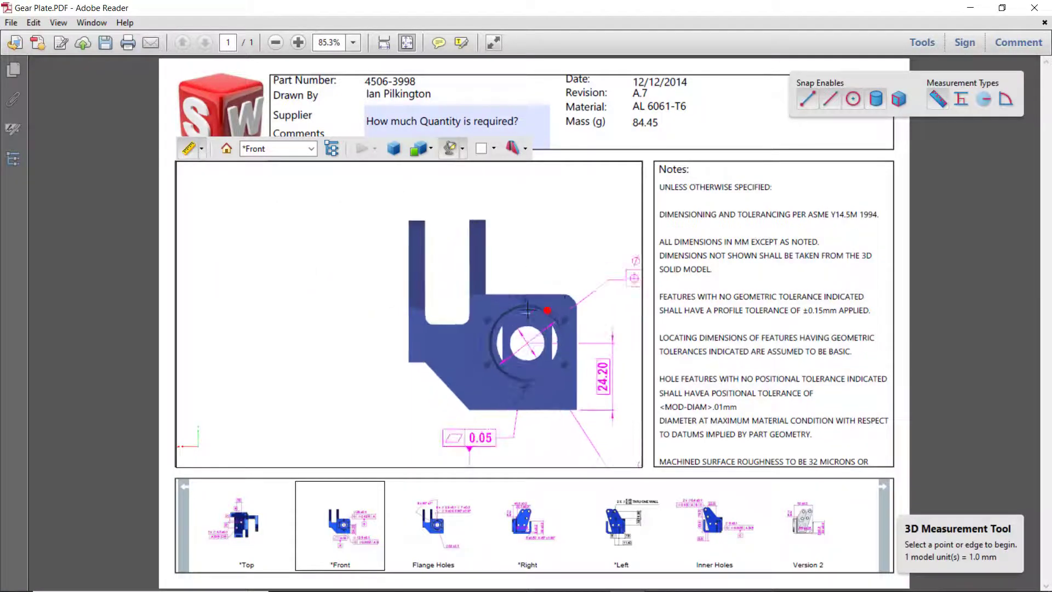
{"action": "left_click", "coordinate": [472, 251]}
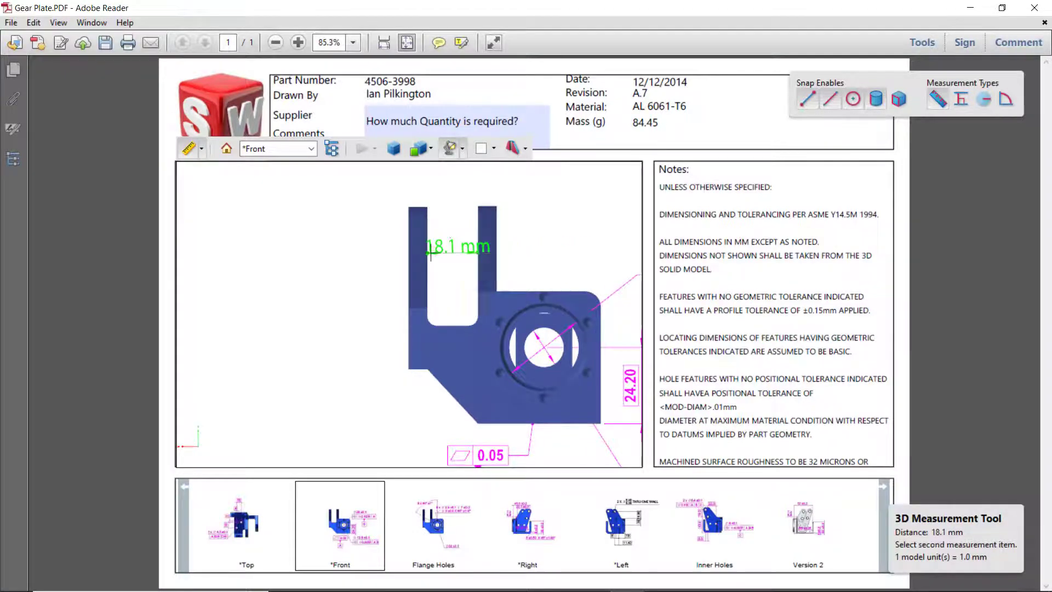
{"action": "right_click", "coordinate": [429, 246]}
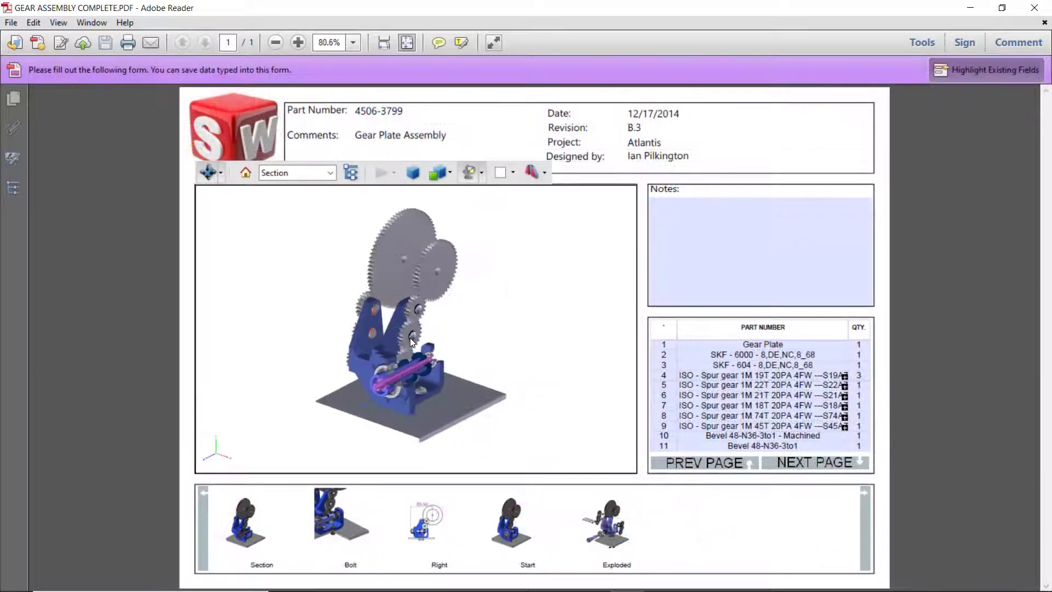
Show the Bolt, Right and Start views of GEAR ASSEMBLY COMPLETE.PDF in turn.
{"action": "left_click", "coordinate": [341, 498]}
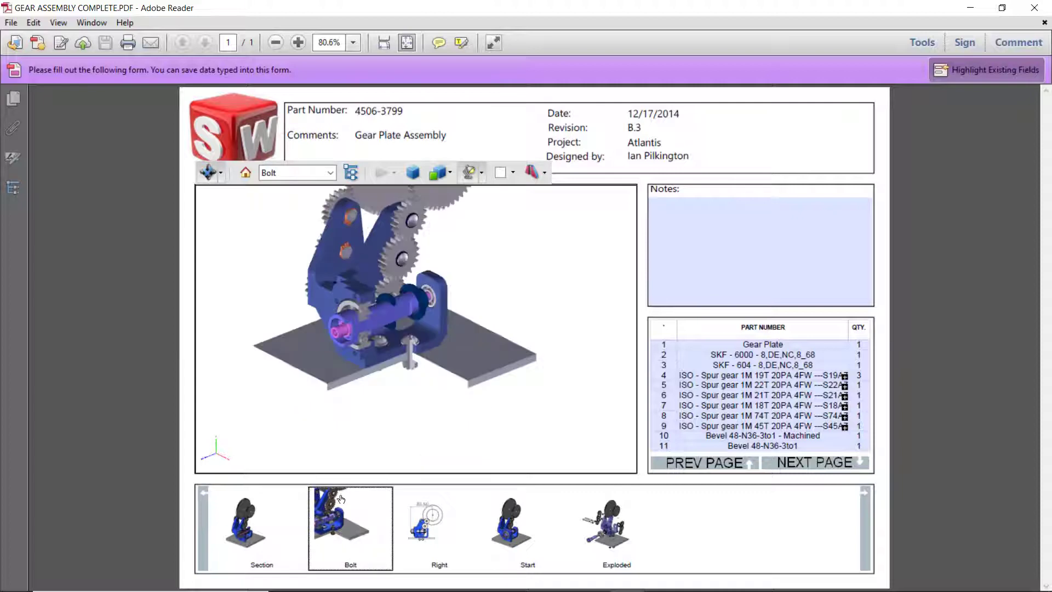
{"action": "left_click", "coordinate": [436, 531]}
{"action": "left_click", "coordinate": [522, 523]}
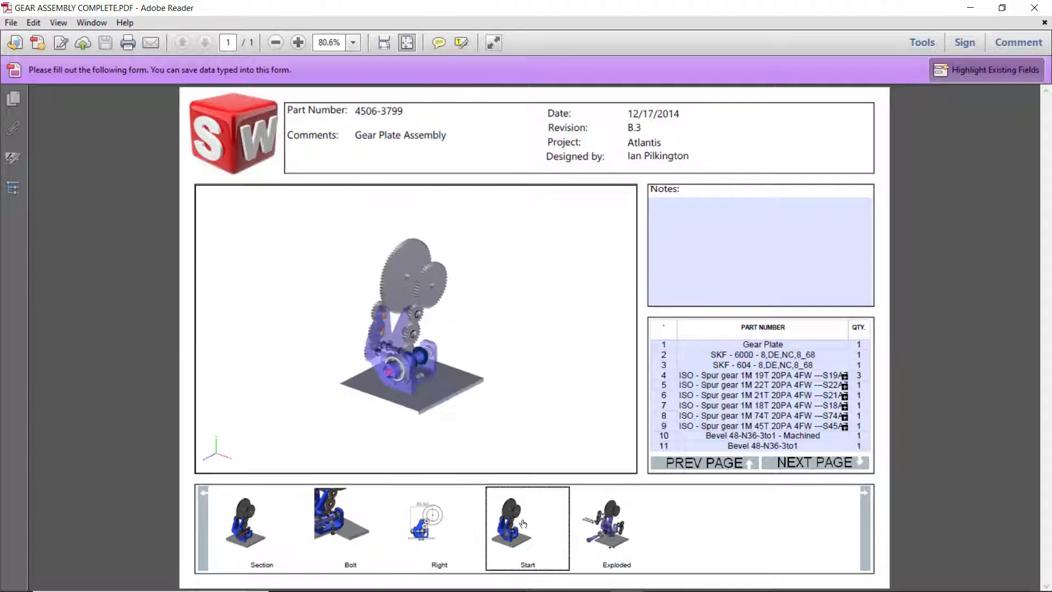
Show the Exploded view and select the SKF - 6000 and SKF - 604 rows in the parts list to locate these bearings.
{"action": "left_click", "coordinate": [600, 523]}
{"action": "scroll", "coordinate": [403, 344], "scroll_direction": "up", "scroll_amount": 3}
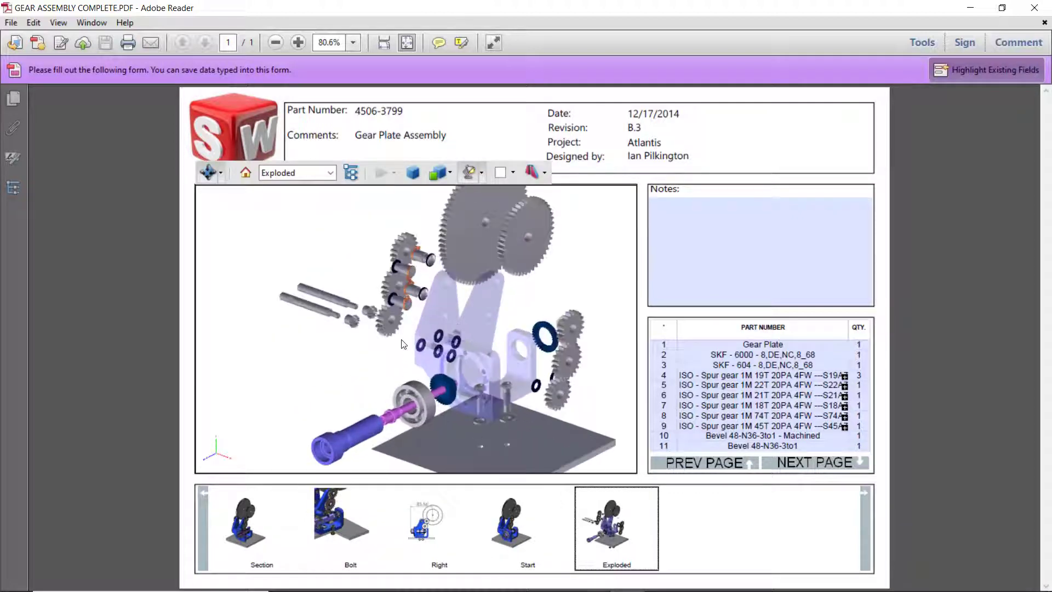
{"action": "scroll", "coordinate": [403, 343], "scroll_direction": "down", "scroll_amount": 1}
{"action": "left_click", "coordinate": [729, 356]}
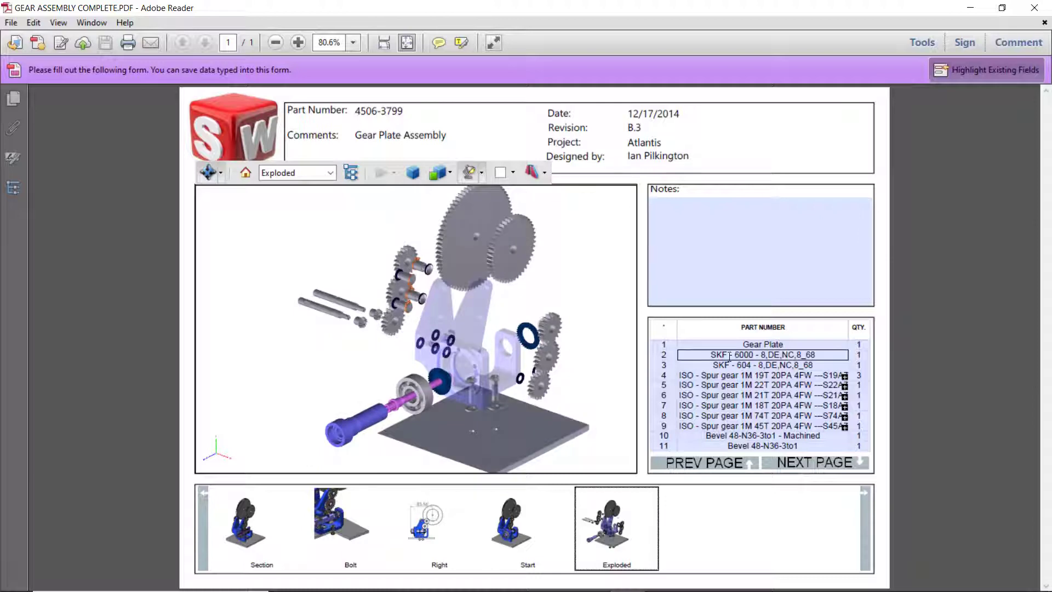
{"action": "left_click", "coordinate": [752, 365]}
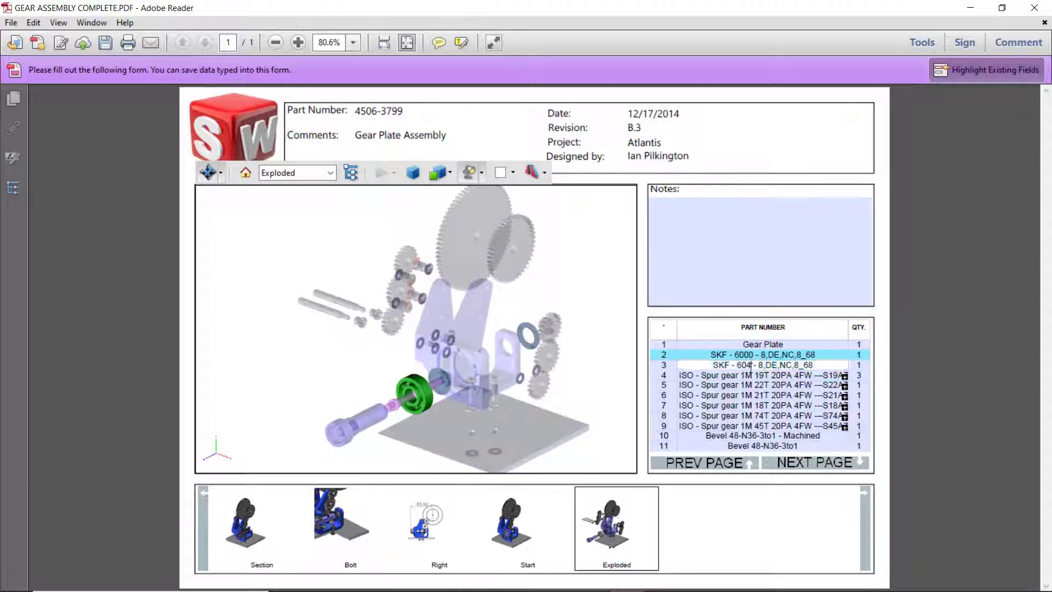
Select the 21T spur gear and Bevel 48-N36-3to1 - Machined rows in the parts list to locate these gears in the exploded model.
{"action": "left_click", "coordinate": [746, 394]}
{"action": "left_click", "coordinate": [746, 426]}
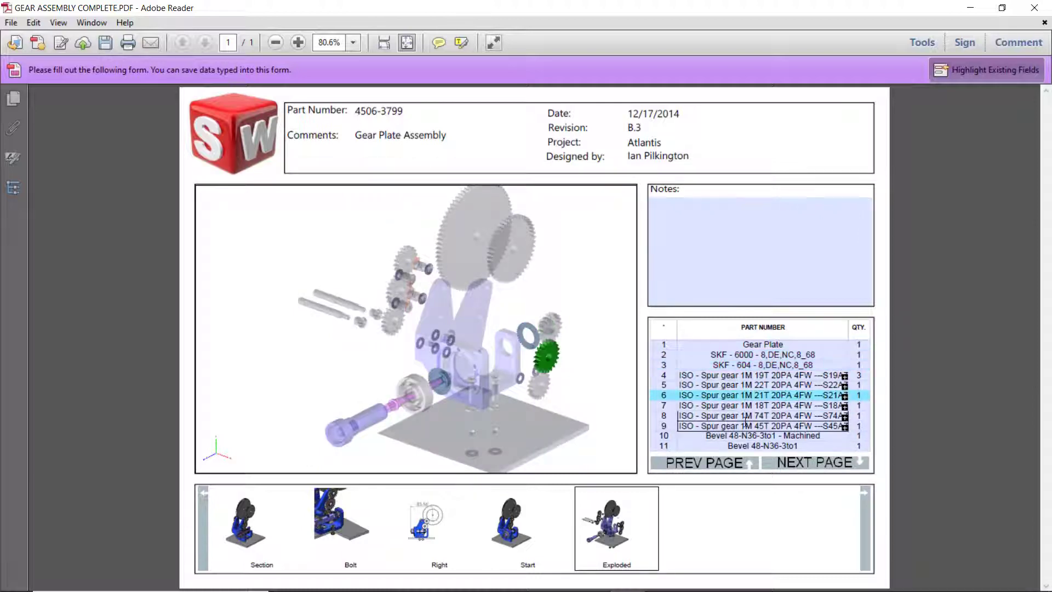
{"action": "left_click", "coordinate": [746, 436]}
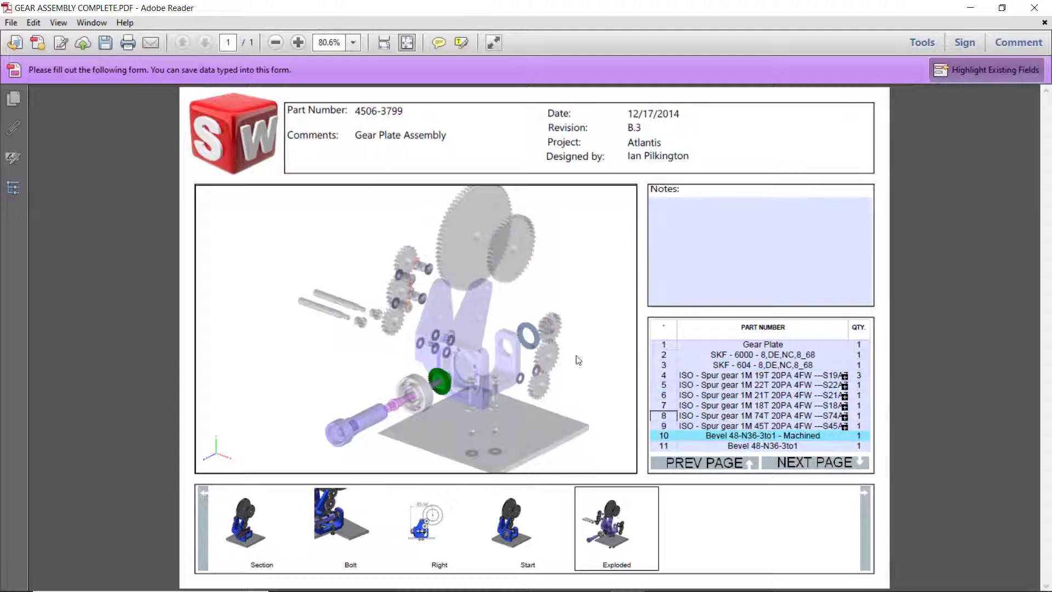
Pick the Gear Plate, base plate and Gear Drive Shaft in the exploded model to find their rows in the parts list.
{"action": "mouse_move", "coordinate": [508, 265]}
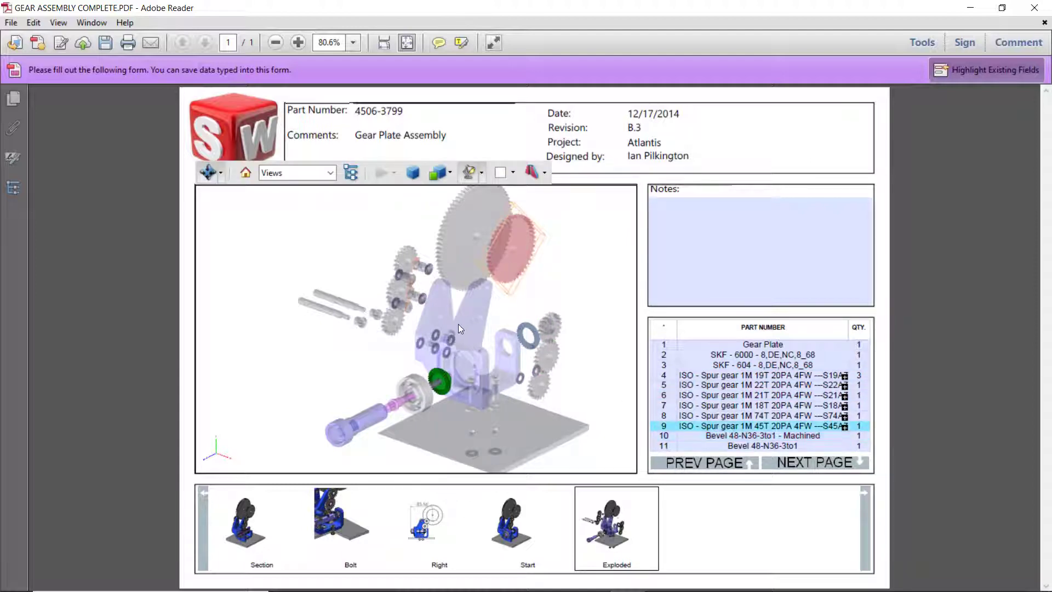
{"action": "left_click", "coordinate": [440, 327]}
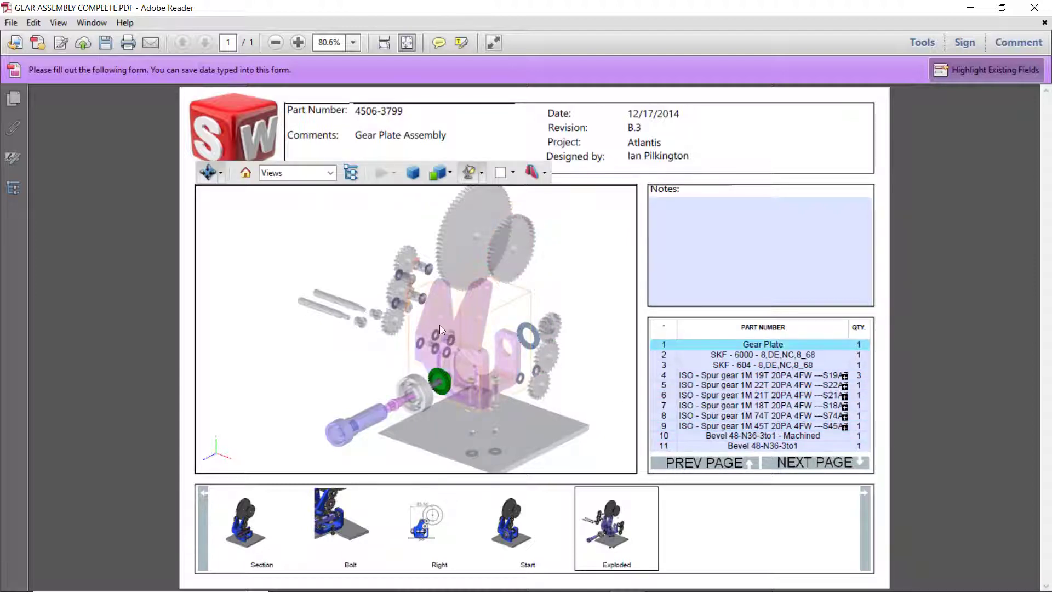
{"action": "left_click", "coordinate": [429, 433]}
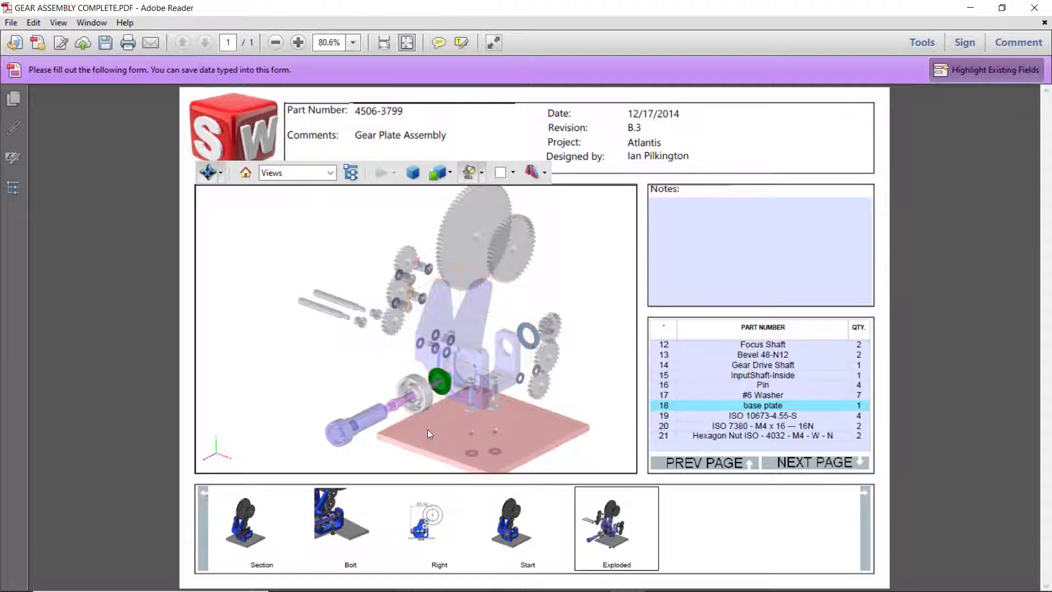
{"action": "left_click", "coordinate": [364, 419]}
Enter the note "What is the exact lot to be moved?" in the Notes field.
{"action": "left_click", "coordinate": [691, 236]}
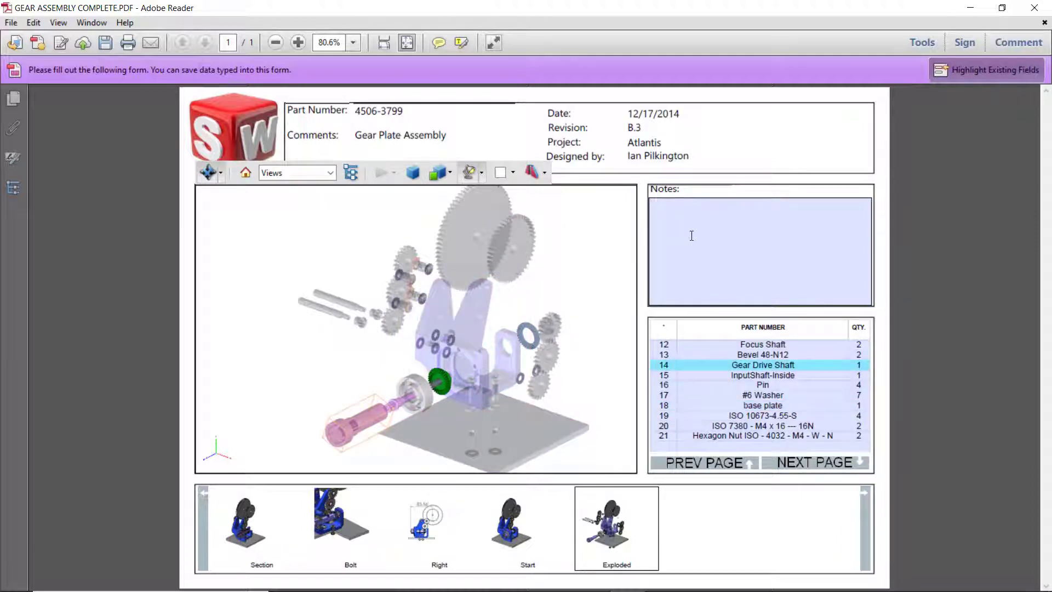
{"action": "type", "text": "W"}
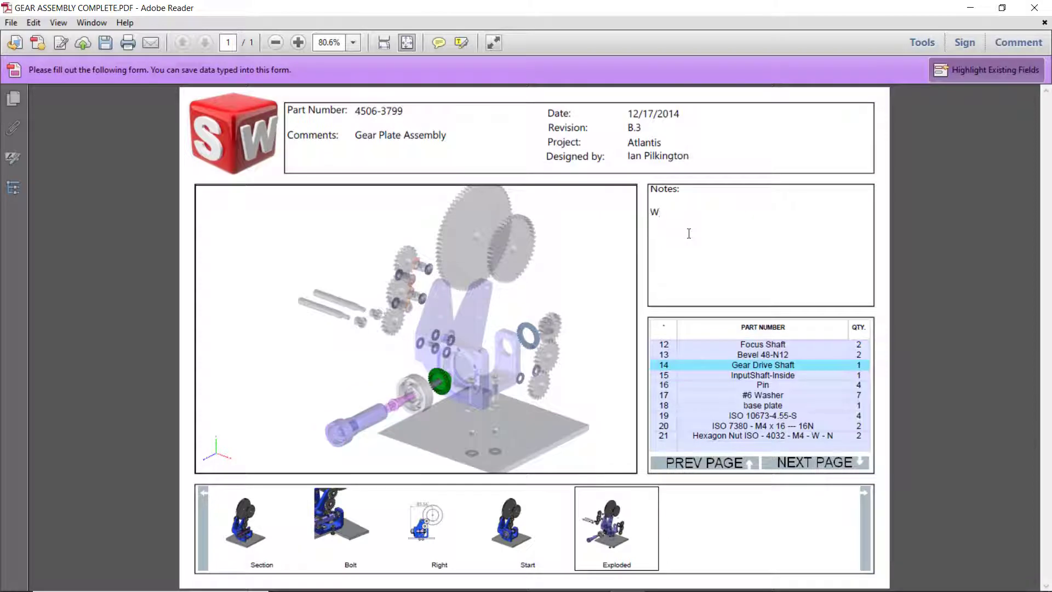
{"action": "type", "text": "hat is the exact lot"}
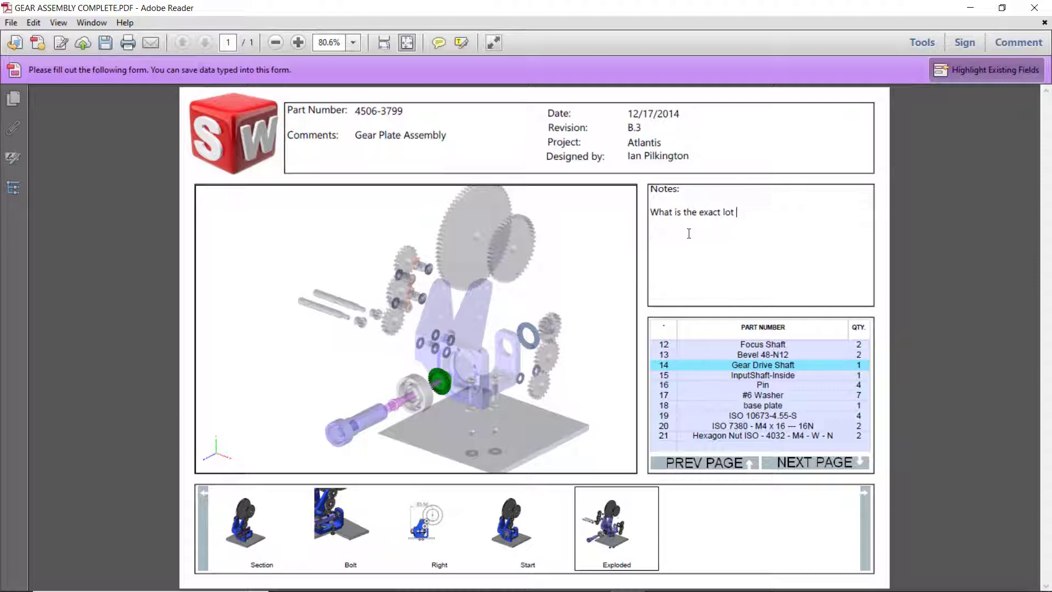
{"action": "type", "text": "be moved?"}
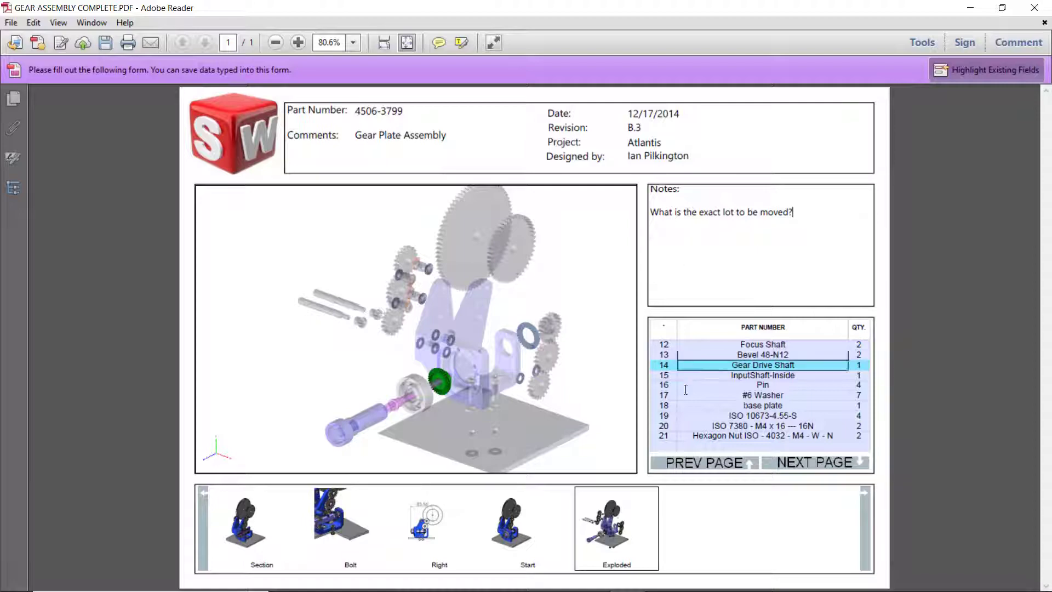
{"action": "left_click", "coordinate": [632, 475]}
Switch to SOLIDWORKS and show the Right, Top and Isometric 3D views of the 313600 Cap Upright part in turn.
{"action": "left_click", "coordinate": [20, 15]}
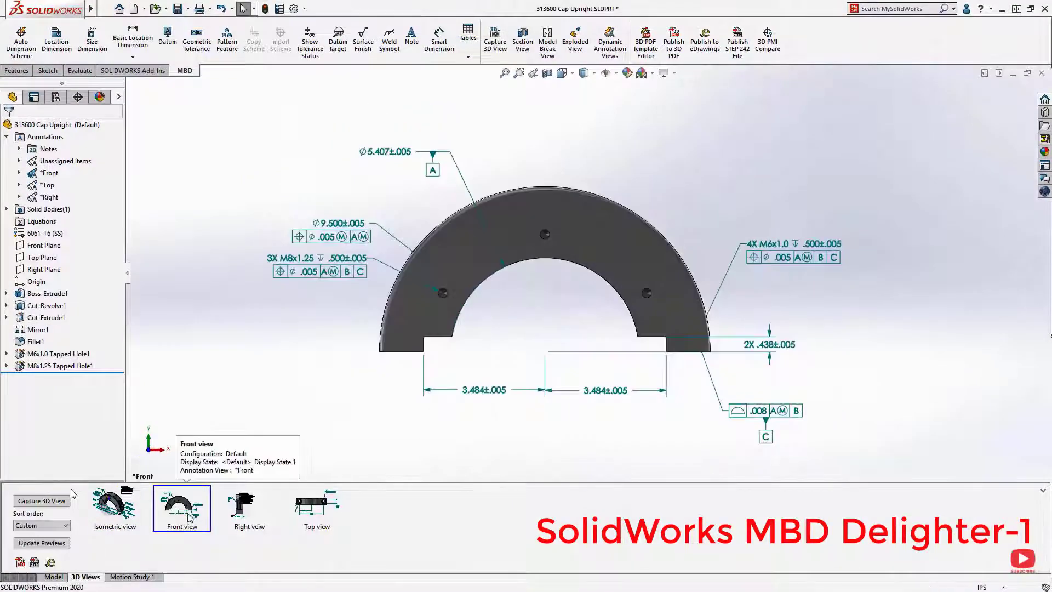
{"action": "left_click", "coordinate": [242, 505]}
{"action": "left_click", "coordinate": [312, 513]}
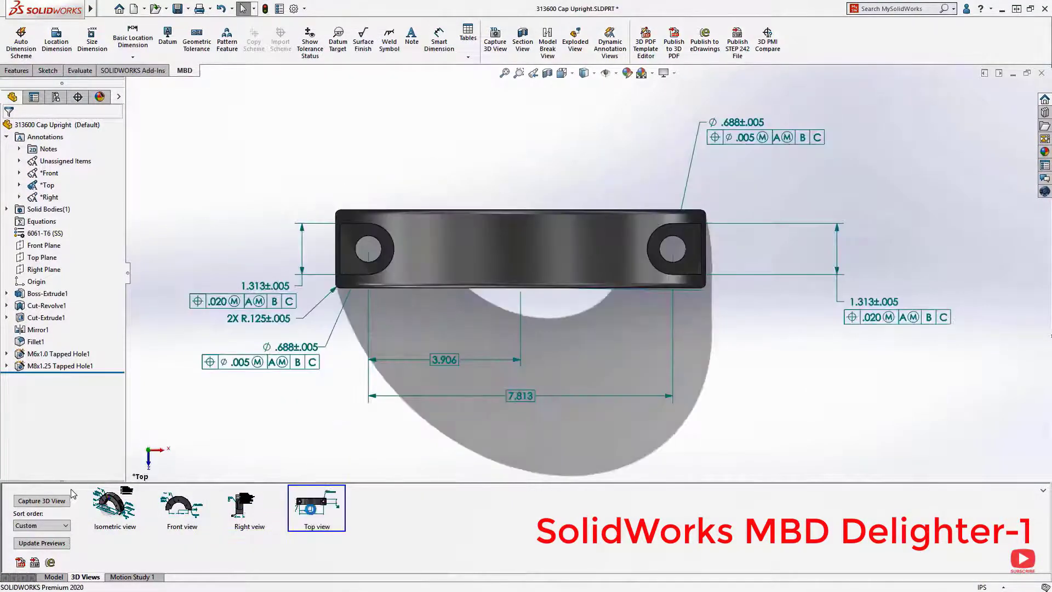
{"action": "left_click", "coordinate": [118, 508]}
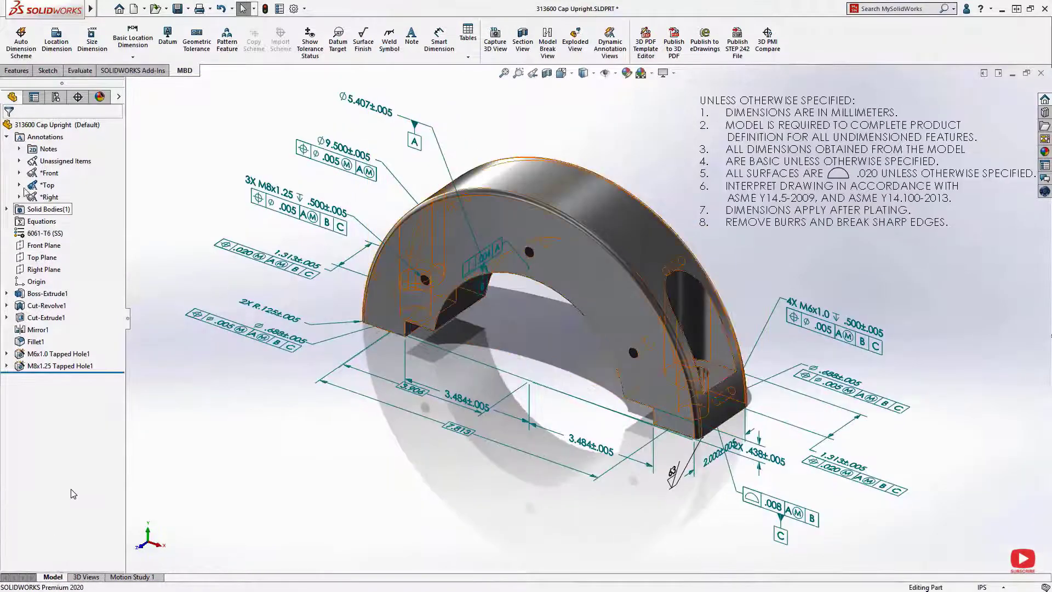
Expand the *Top annotation view and select its Radius2@Fillet3 and Position7@Simple Hole17 annotations to locate them on the model.
{"action": "left_click", "coordinate": [20, 185]}
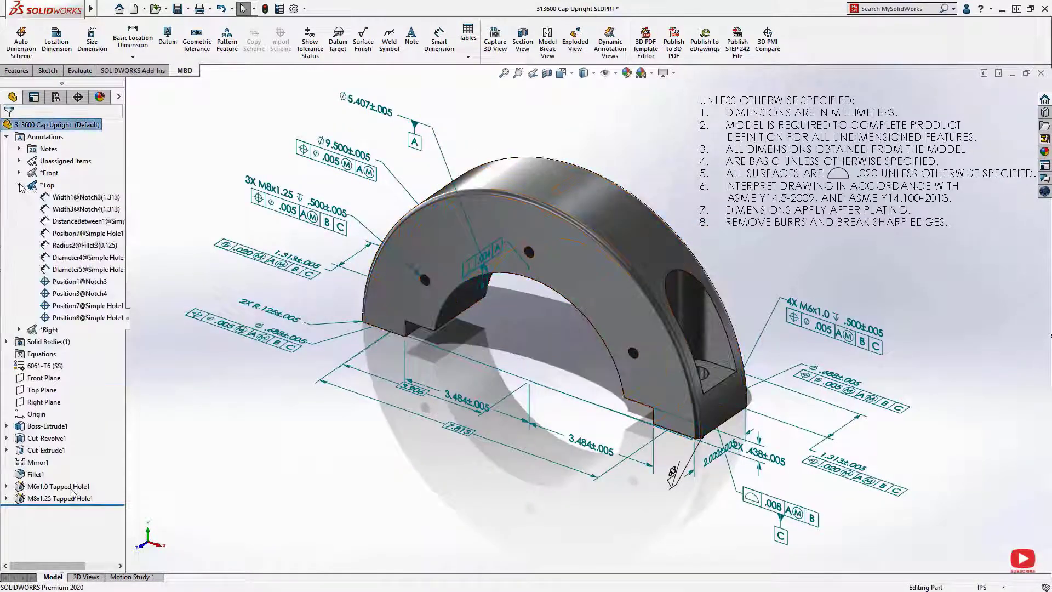
{"action": "left_click", "coordinate": [70, 245]}
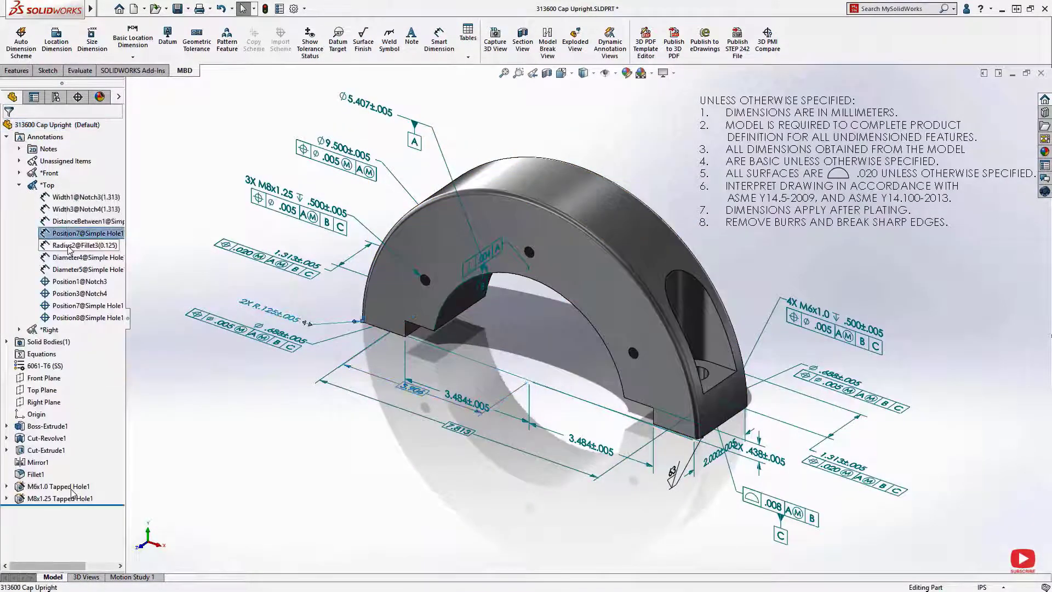
{"action": "left_click", "coordinate": [71, 305]}
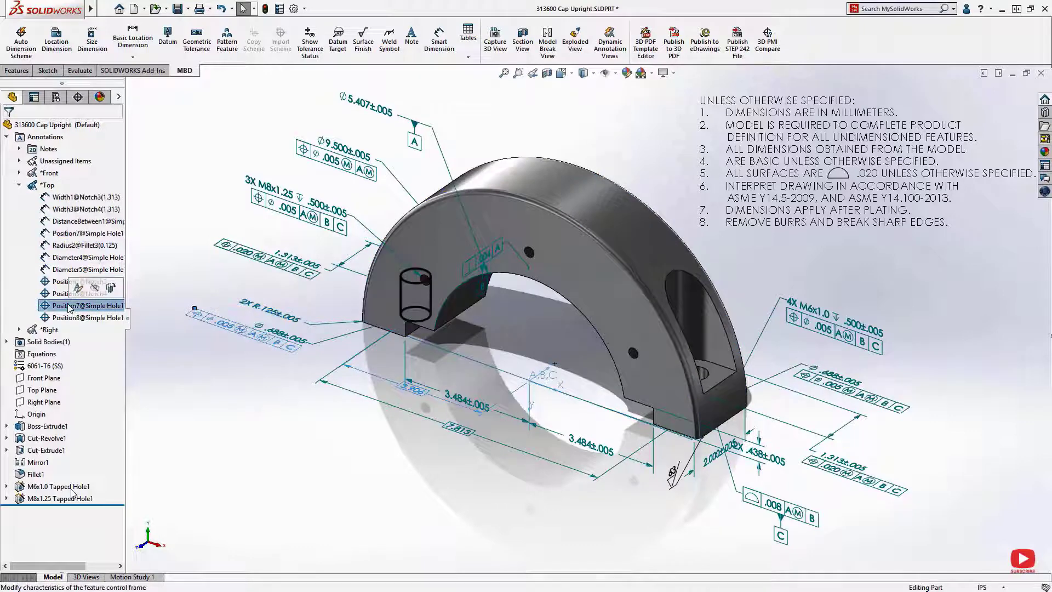
Expand the *Front annotation view, hide and show the Position4@Cylinder4 tolerance again, and widen the feature tree to fit full annotation names.
{"action": "left_click", "coordinate": [19, 173]}
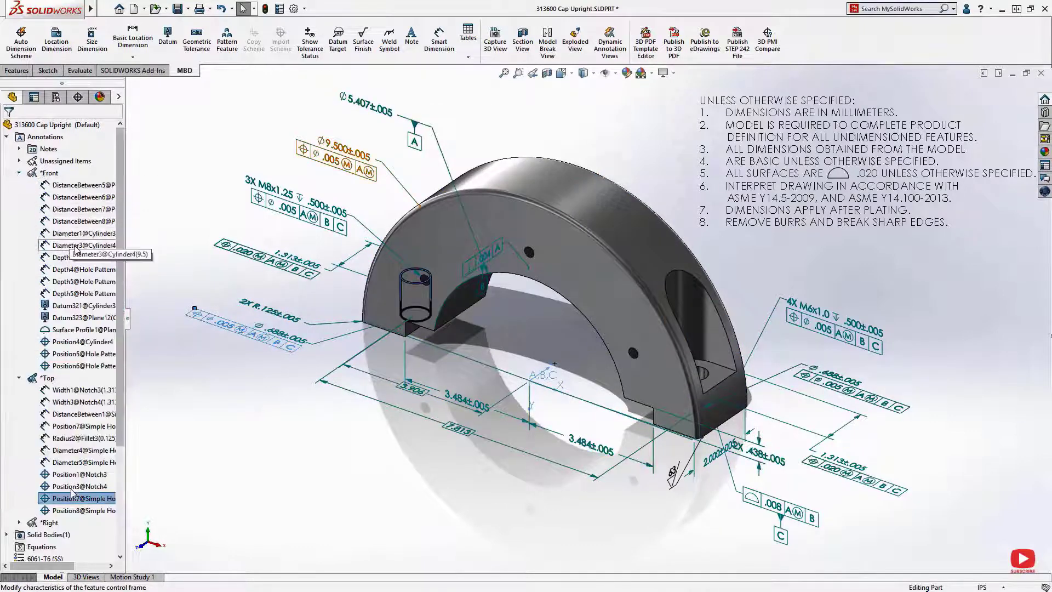
{"action": "left_click", "coordinate": [74, 245]}
{"action": "left_click", "coordinate": [82, 342]}
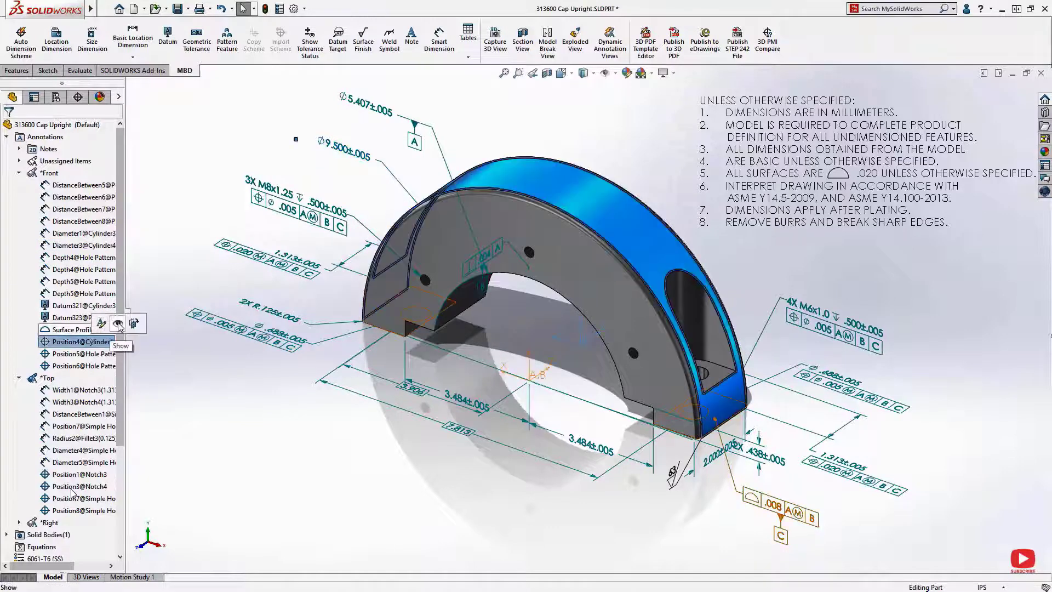
{"action": "left_click_drag", "start_coordinate": [126, 298], "coordinate": [182, 296]}
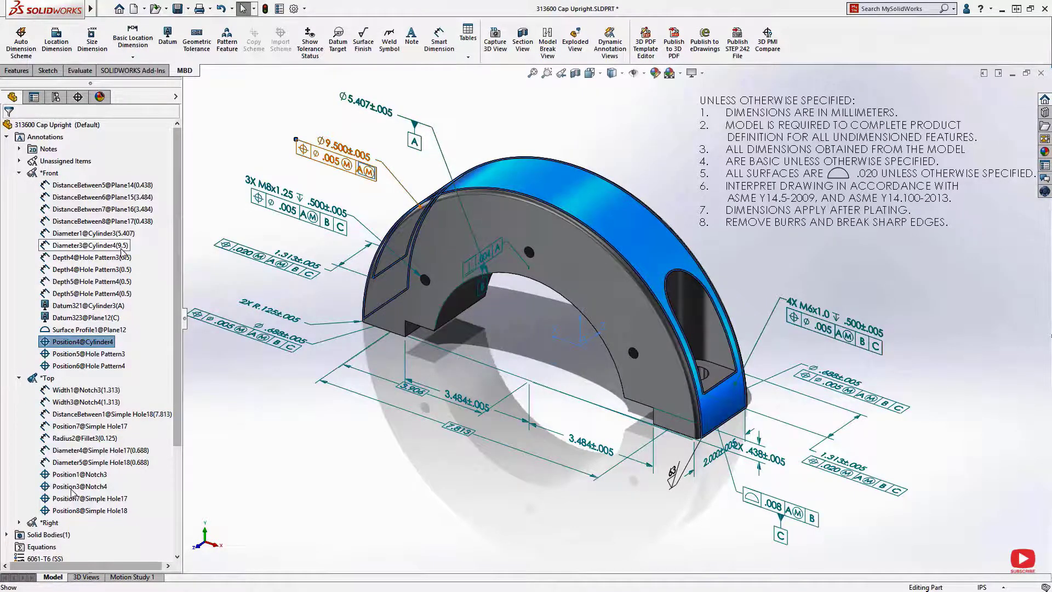
Sort the annotations in the feature tree by annotation type and expand the Geometric Tolerances and Datums groups.
{"action": "right_click", "coordinate": [47, 138]}
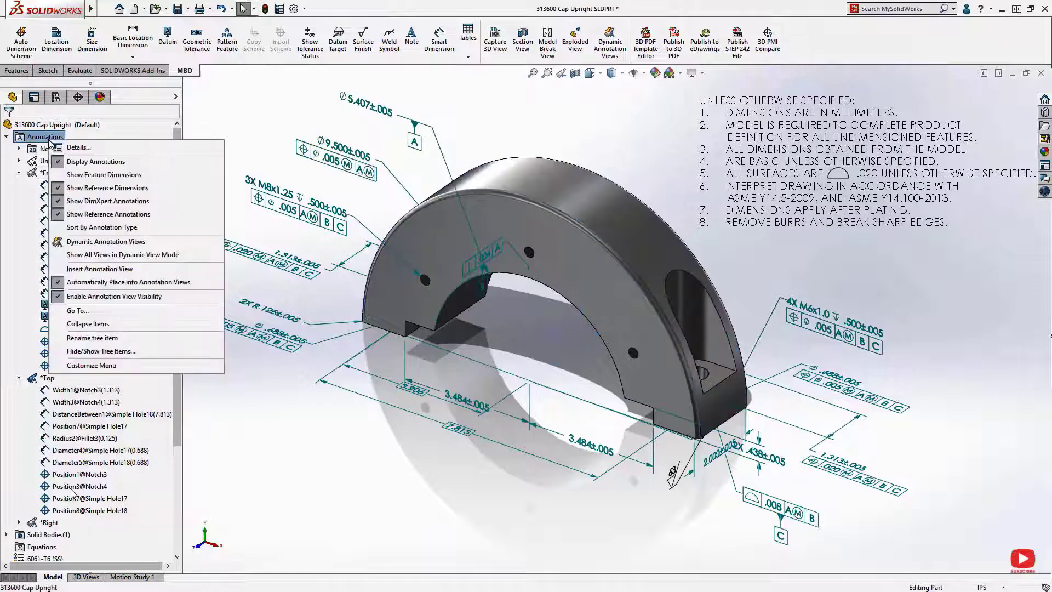
{"action": "left_click", "coordinate": [80, 228]}
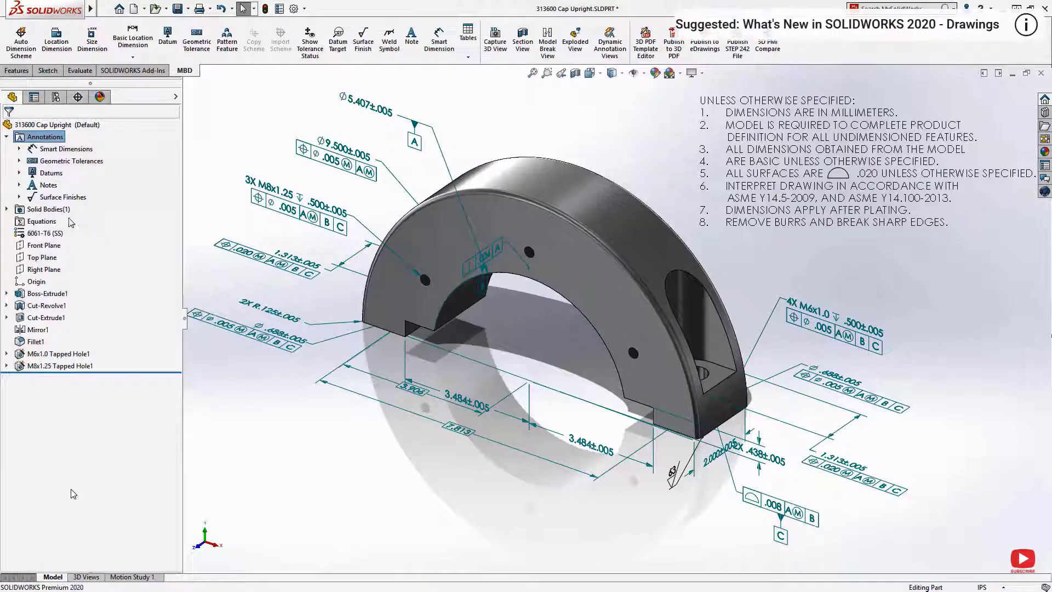
{"action": "left_click", "coordinate": [19, 162]}
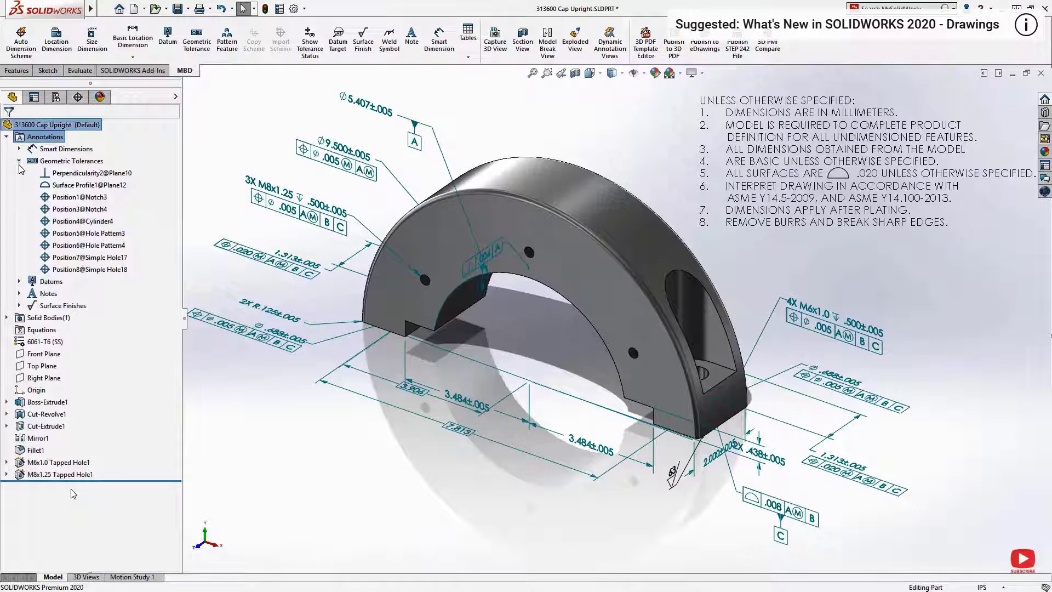
{"action": "left_click", "coordinate": [19, 281]}
{"action": "left_click", "coordinate": [20, 329]}
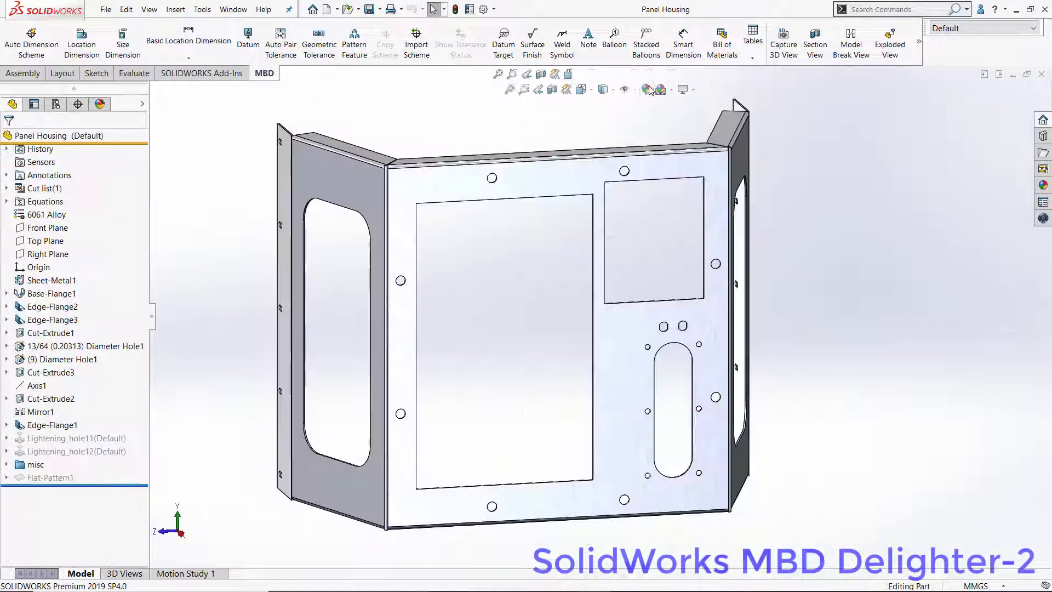
Insert a bend table in the Panel Housing part with A, B, C tags starting at A, and place it beside the flat pattern.
{"action": "left_click", "coordinate": [617, 57]}
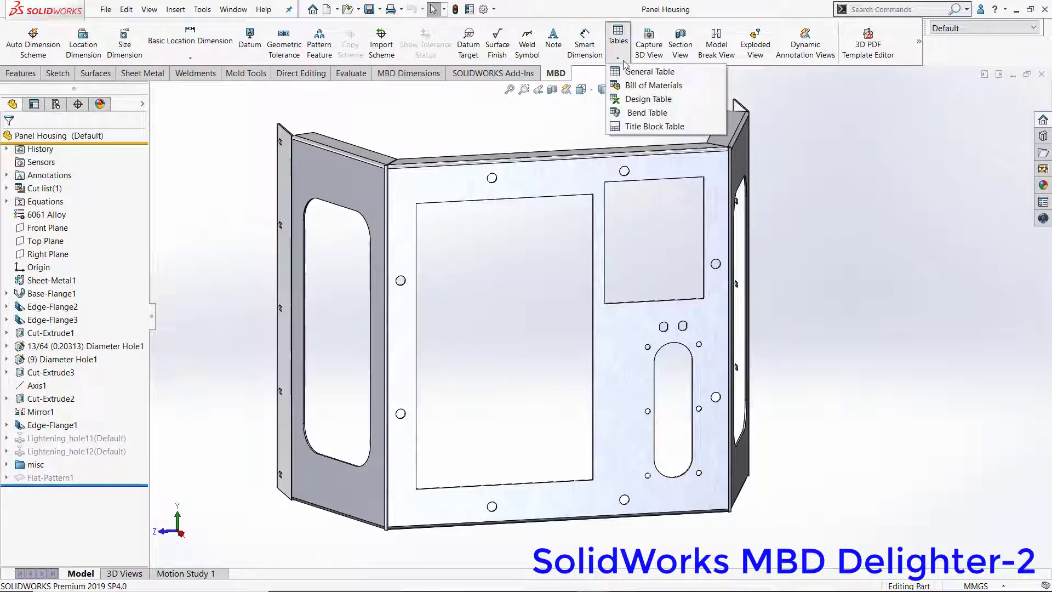
{"action": "left_click", "coordinate": [647, 112]}
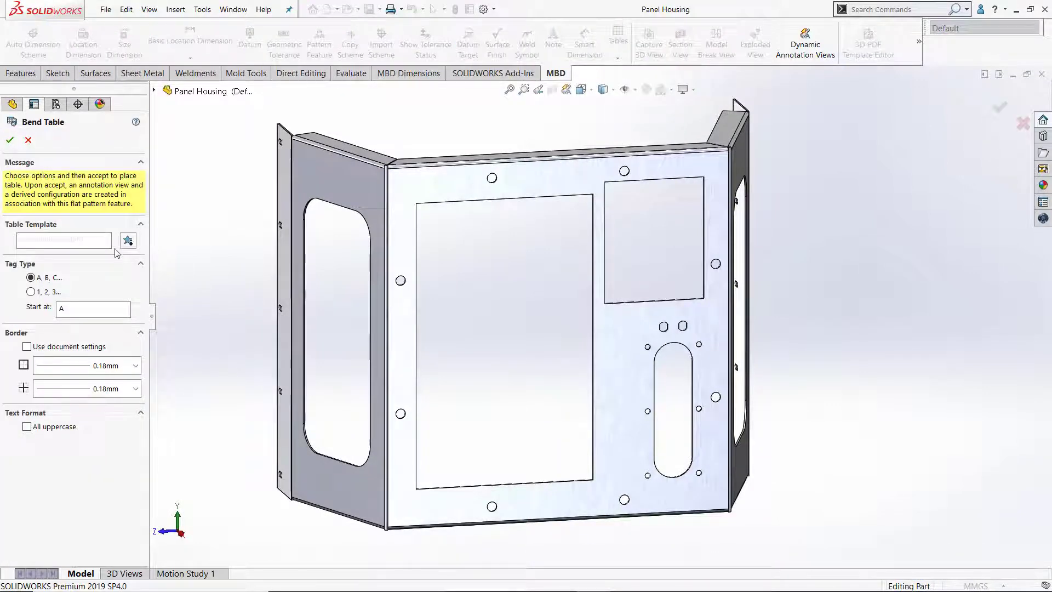
{"action": "left_click", "coordinate": [10, 139]}
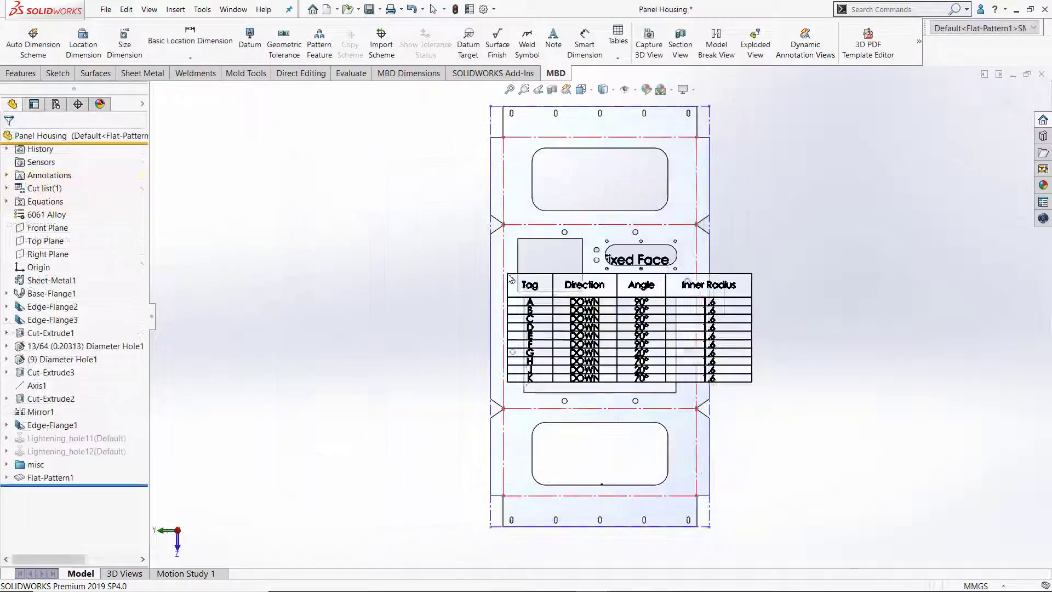
{"action": "left_click", "coordinate": [233, 146]}
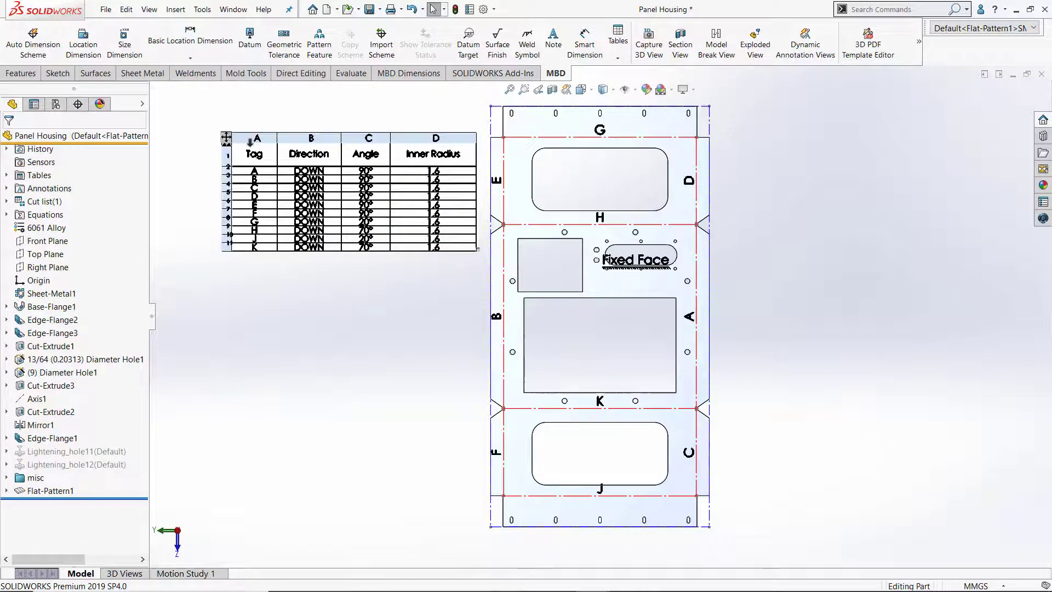
Capture a 3D view of the flat pattern with its bend table and name it "Flatten- Bend Table".
{"action": "left_click", "coordinate": [138, 573]}
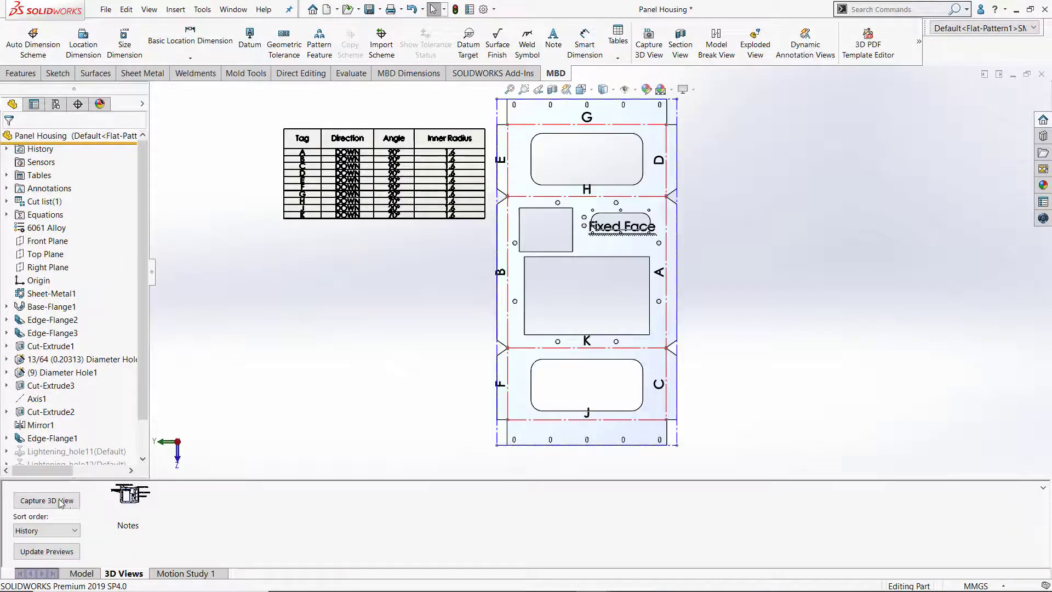
{"action": "left_click", "coordinate": [48, 501]}
{"action": "right_click", "coordinate": [49, 251]}
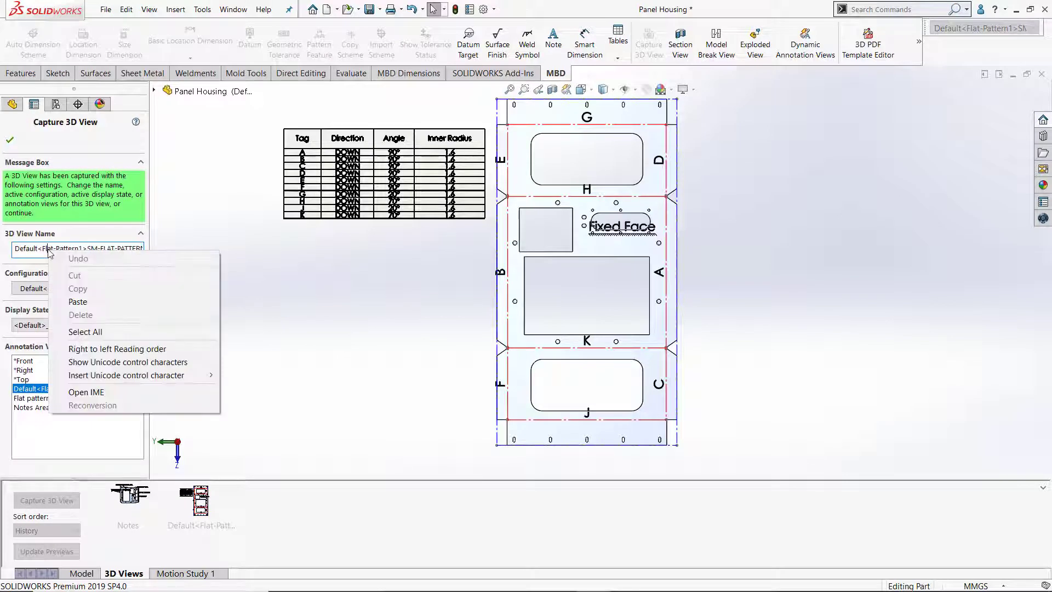
{"action": "left_click", "coordinate": [40, 249]}
{"action": "type", "text": "G"}
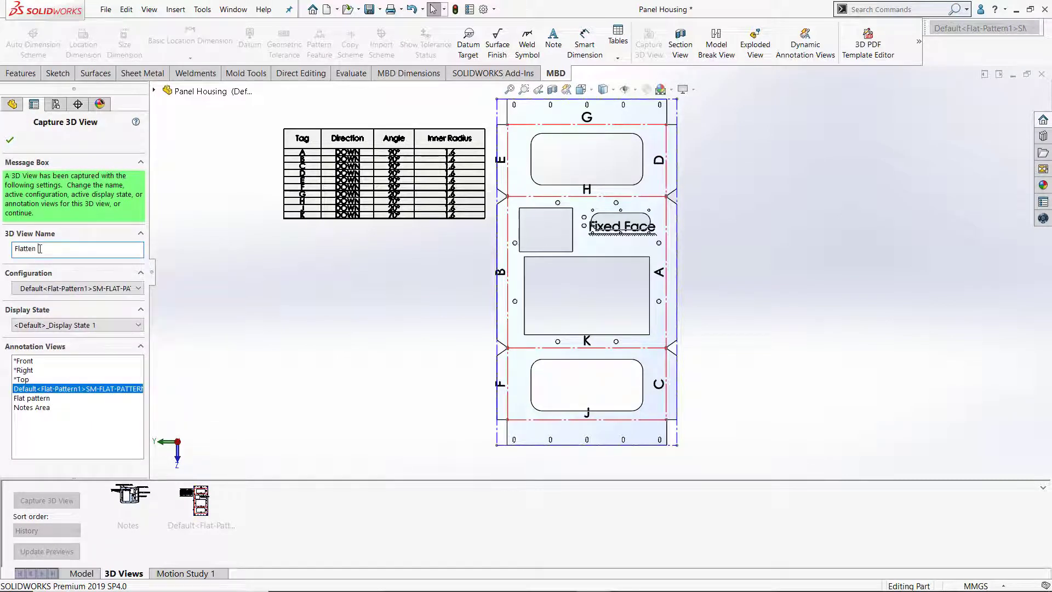
{"action": "key", "text": "BackSpace"}
{"action": "key", "text": "BackSpace"}
{"action": "key", "text": "BackSpace"}
{"action": "key", "text": "BackSpace"}
{"action": "key", "text": "BackSpace"}
{"action": "key", "text": "BackSpace"}
{"action": "key", "text": "BackSpace"}
{"action": "type", "text": "-"}
{"action": "key", "text": "Return"}
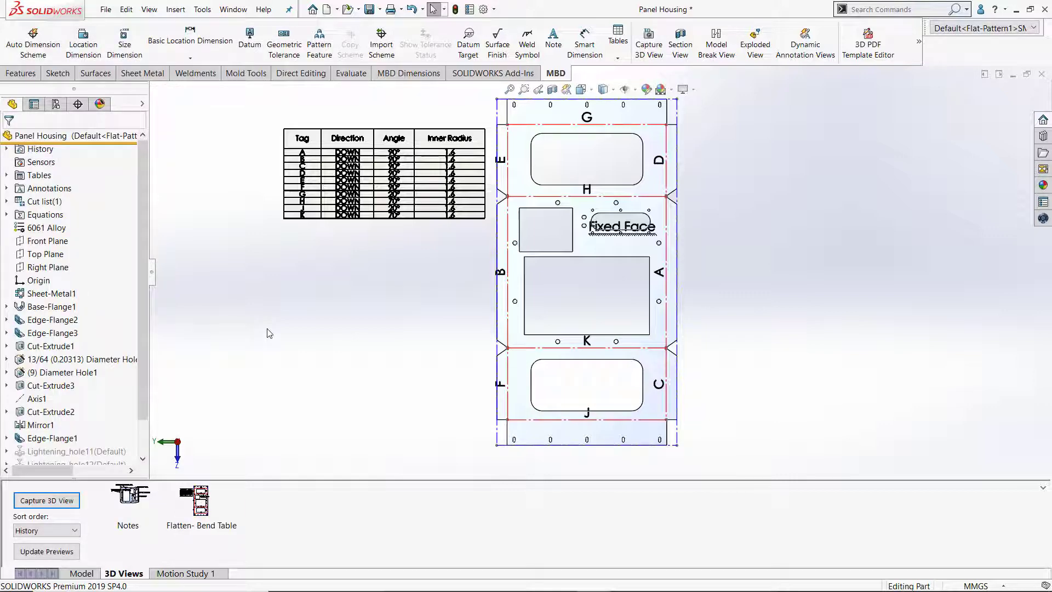
{"action": "left_click", "coordinate": [919, 41]}
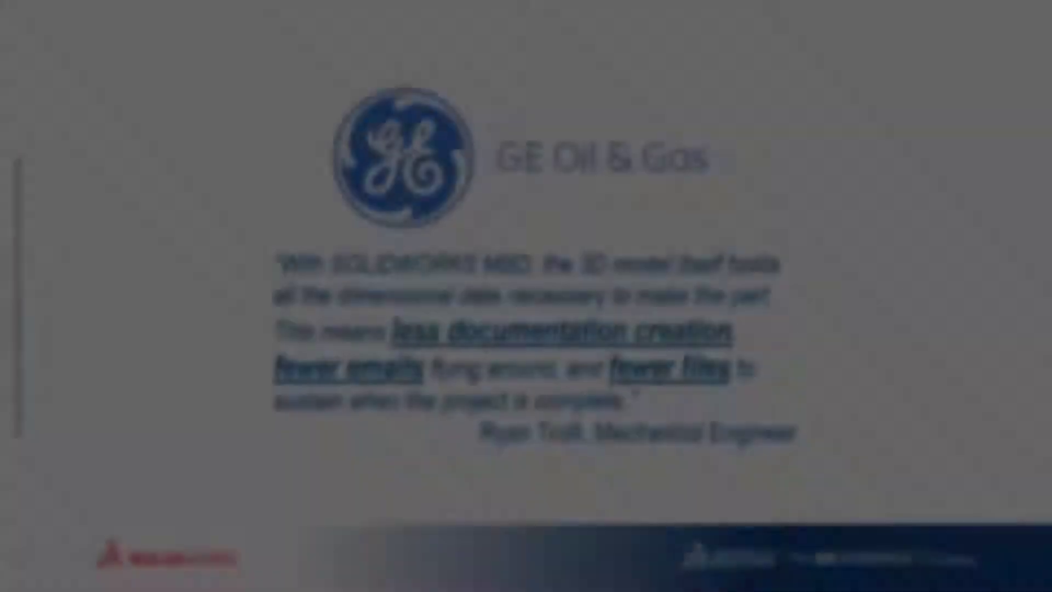